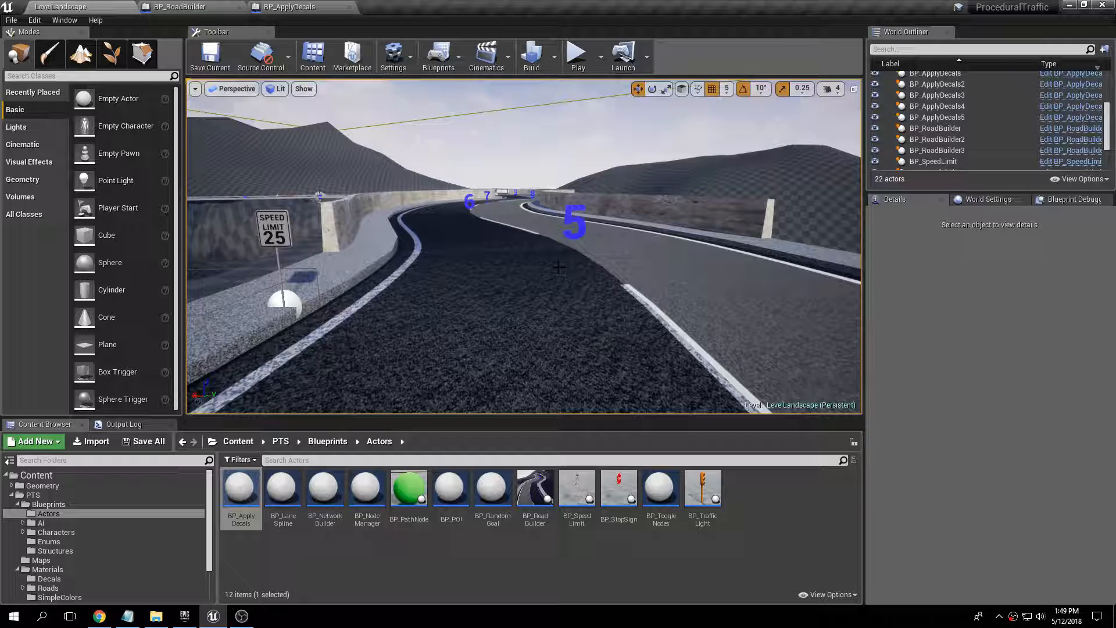
# Examine the road circuit from above and inspect its three BP_RoadBuilder actors one by one.
pyautogui.press('e')
pyautogui.moveTo(556, 273)
pyautogui.mouseDown(button='right')
pyautogui.moveTo(553, 326)
pyautogui.moveTo(555, 276)
pyautogui.mouseUp(button='right')
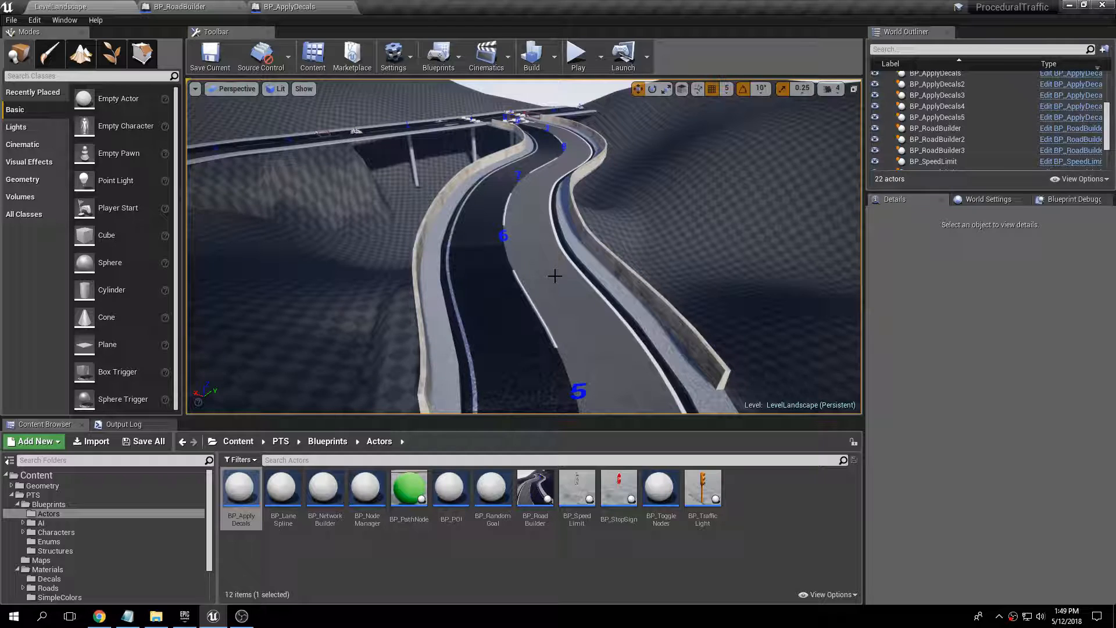
pyautogui.click(555, 192)
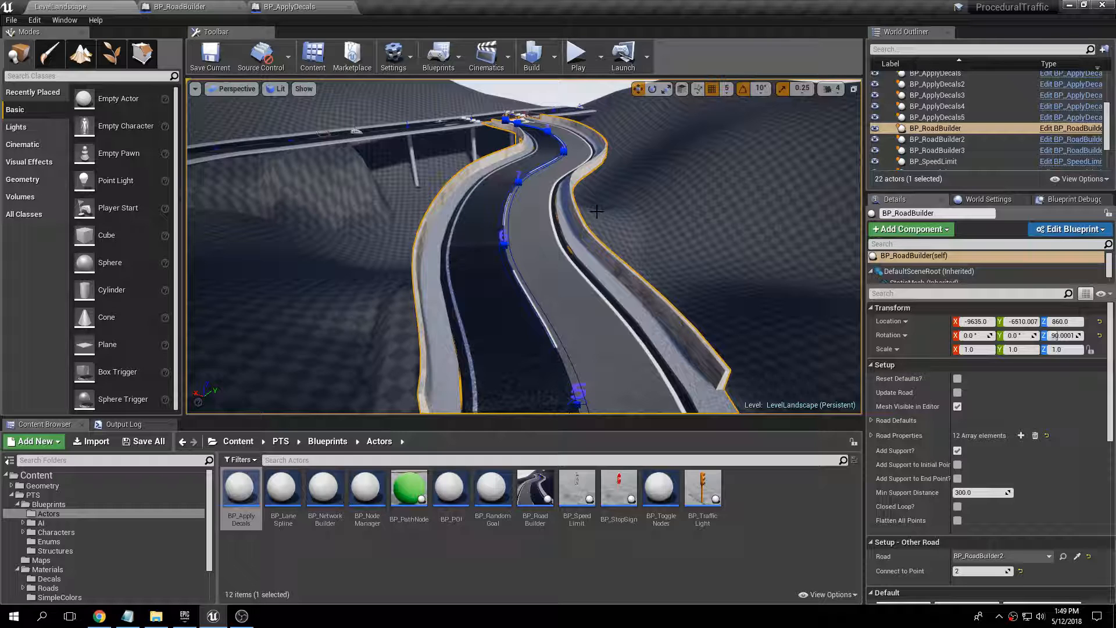
pyautogui.moveTo(635, 192); pyautogui.dragTo(607, 284, button='right')
pyautogui.click(512, 128)
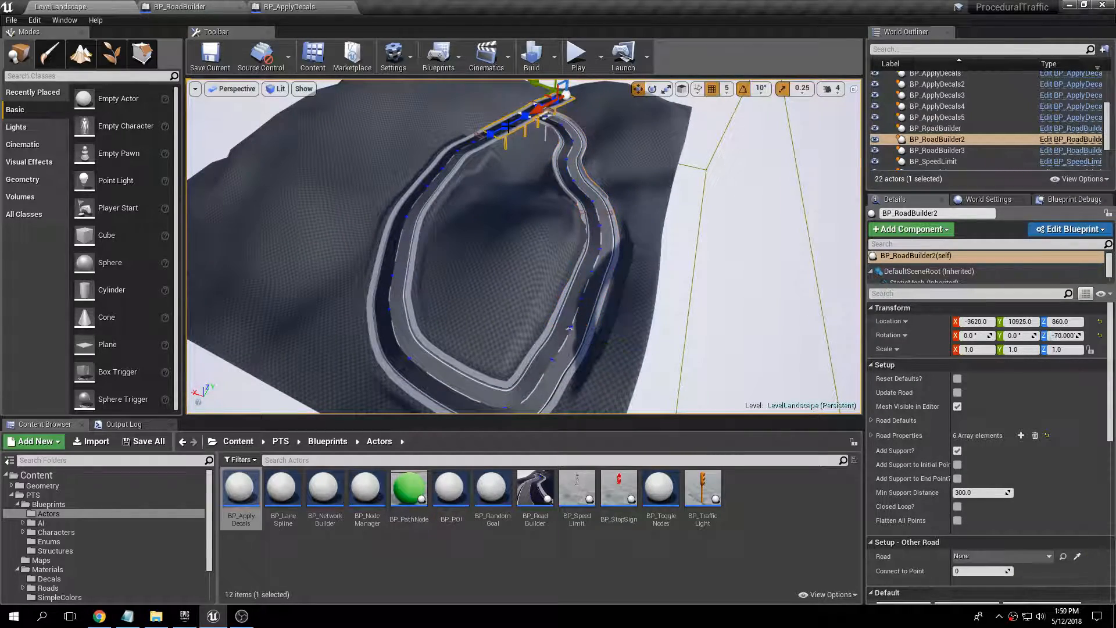
pyautogui.click(473, 152)
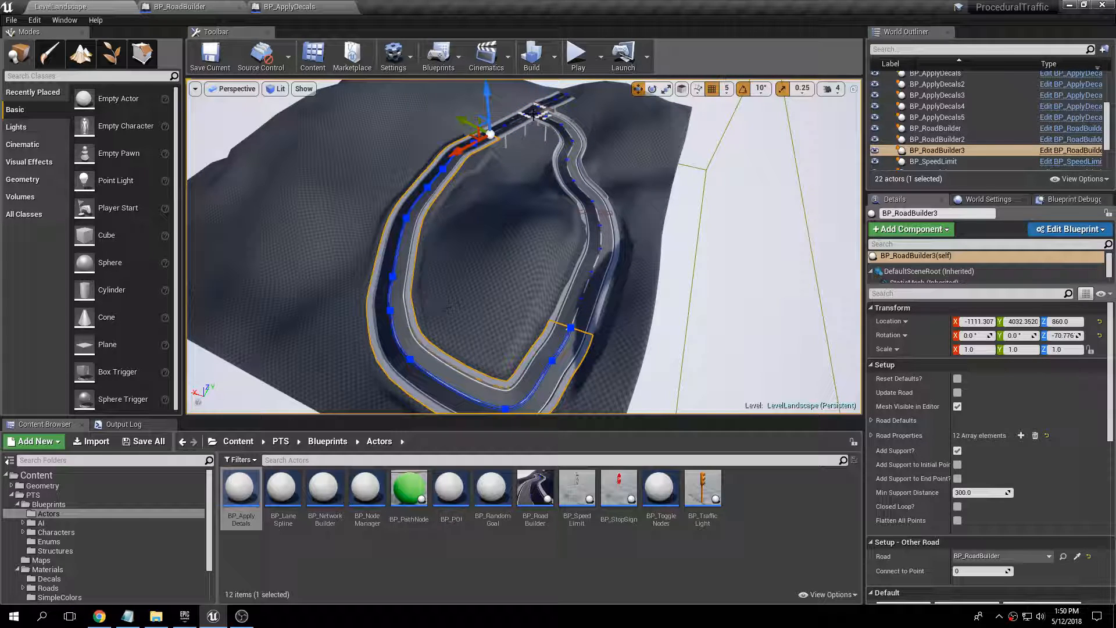
pyautogui.moveTo(546, 124); pyautogui.dragTo(534, 276, button='right')
pyautogui.press('w')
pyautogui.click(533, 276)
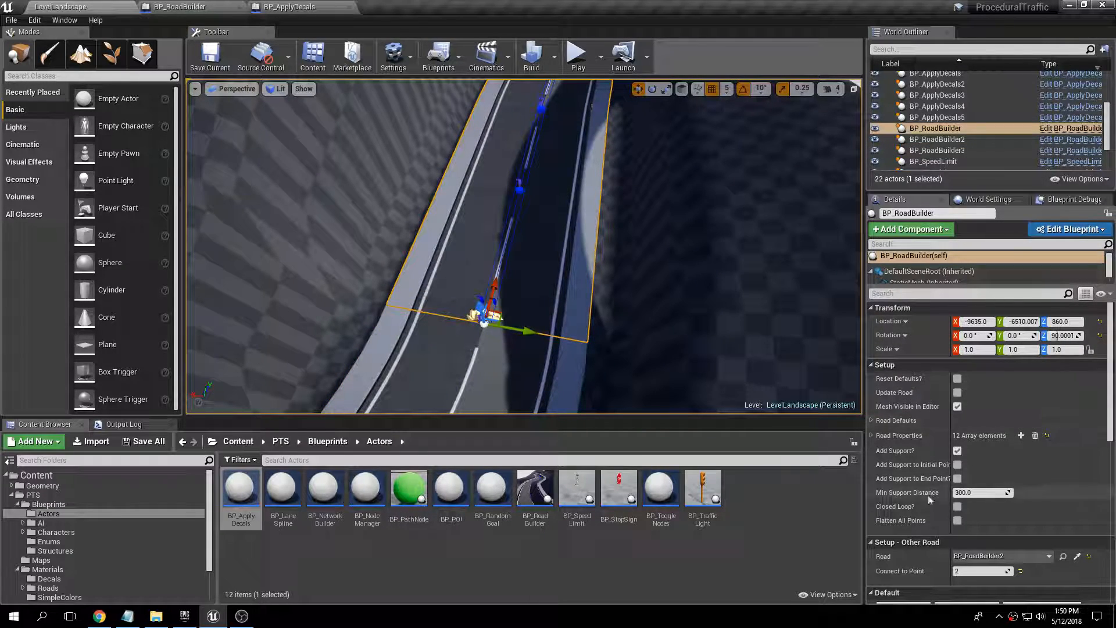
# Review the Road Defaults of the BP_RoadBuilder actor, from the pavement, sidewalk and support meshes to the rail and segment settings.
pyautogui.moveTo(1110, 362); pyautogui.dragTo(1110, 381)
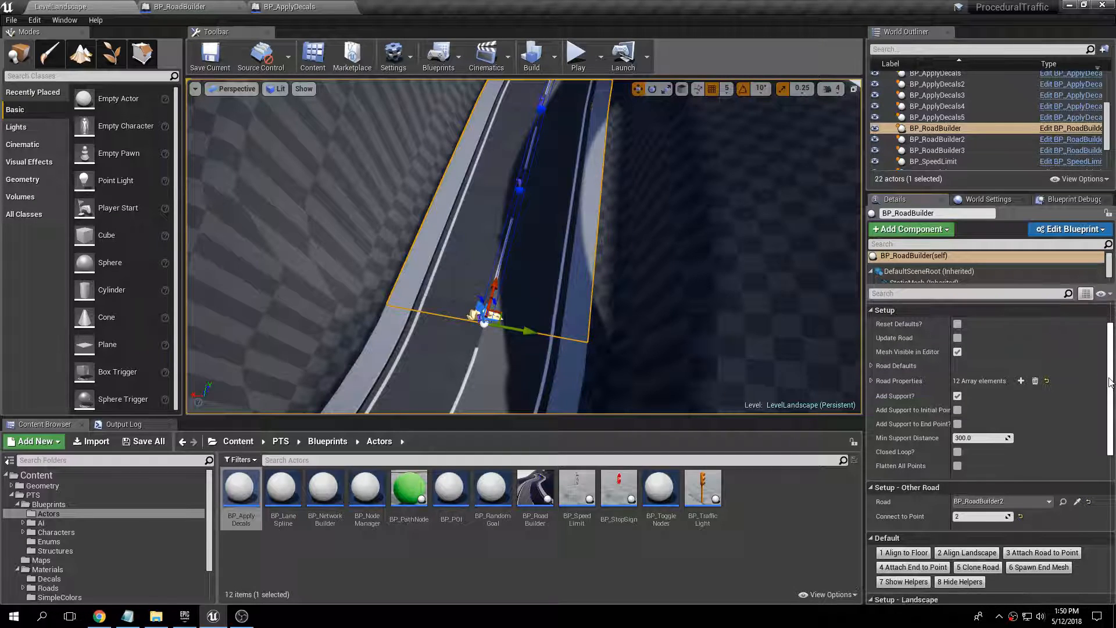
pyautogui.click(872, 366)
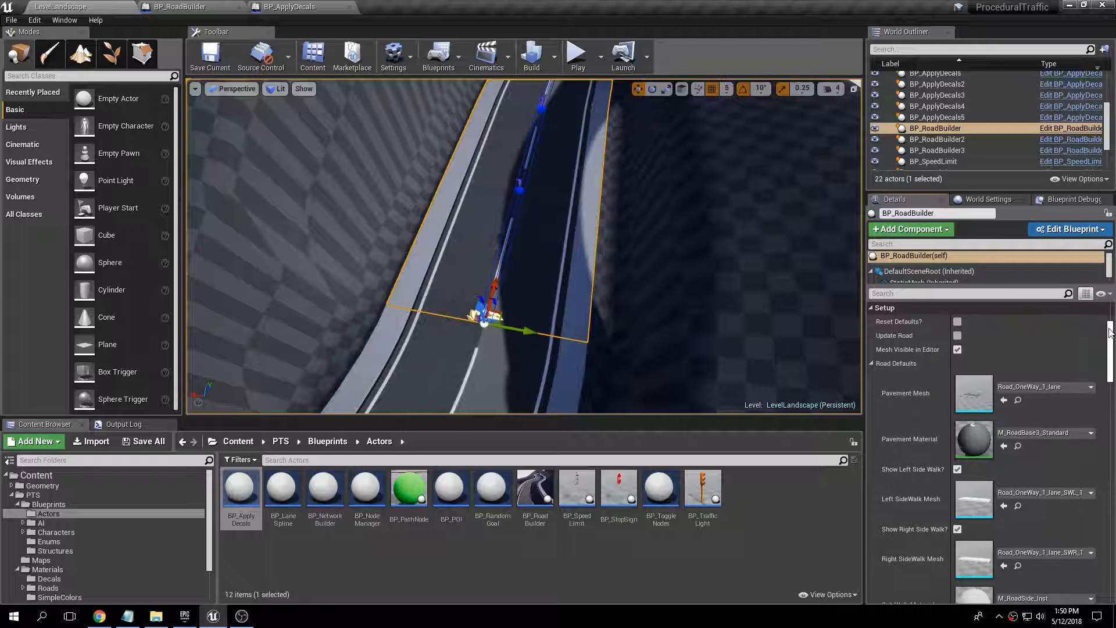
pyautogui.scroll(-1, 894, 378)
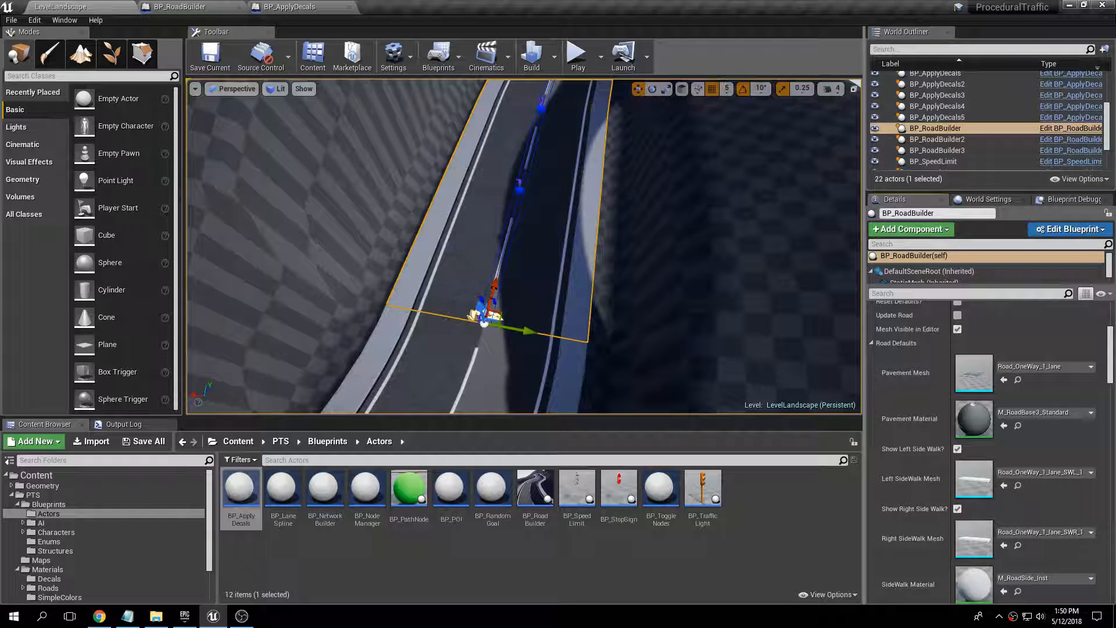
pyautogui.moveTo(1112, 331); pyautogui.dragTo(1112, 355)
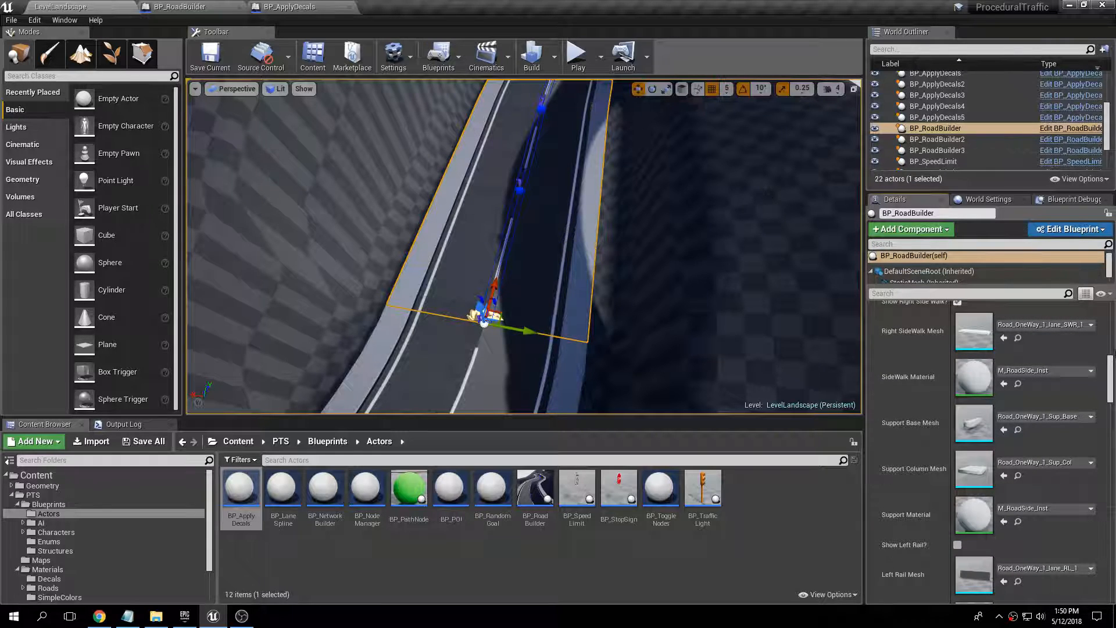
pyautogui.moveTo(1111, 366); pyautogui.dragTo(1111, 379)
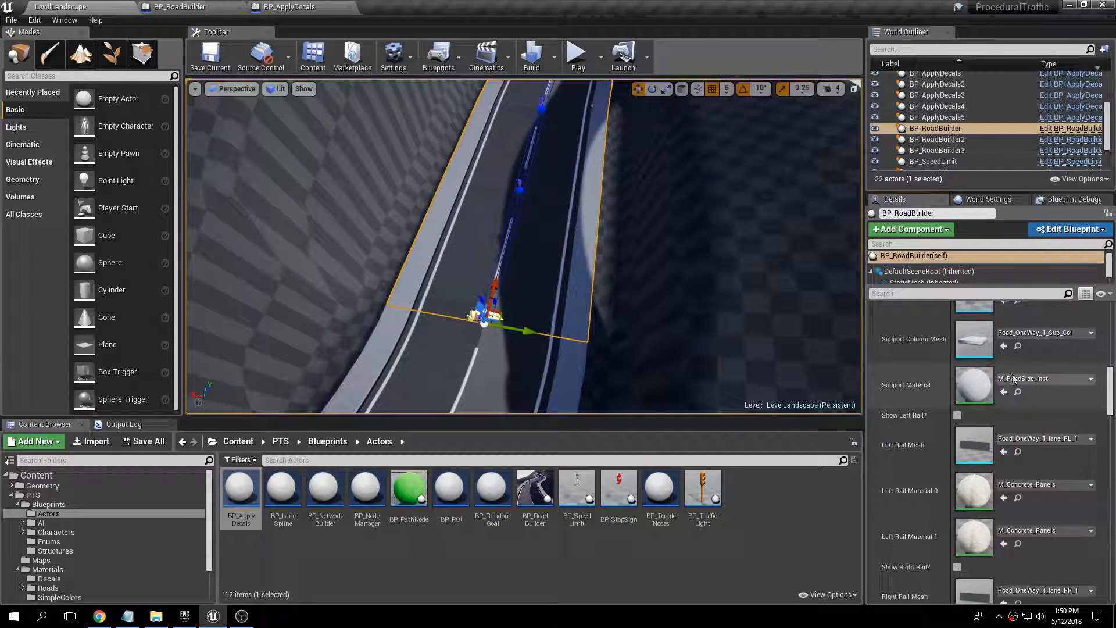
pyautogui.scroll(-5, 890, 399)
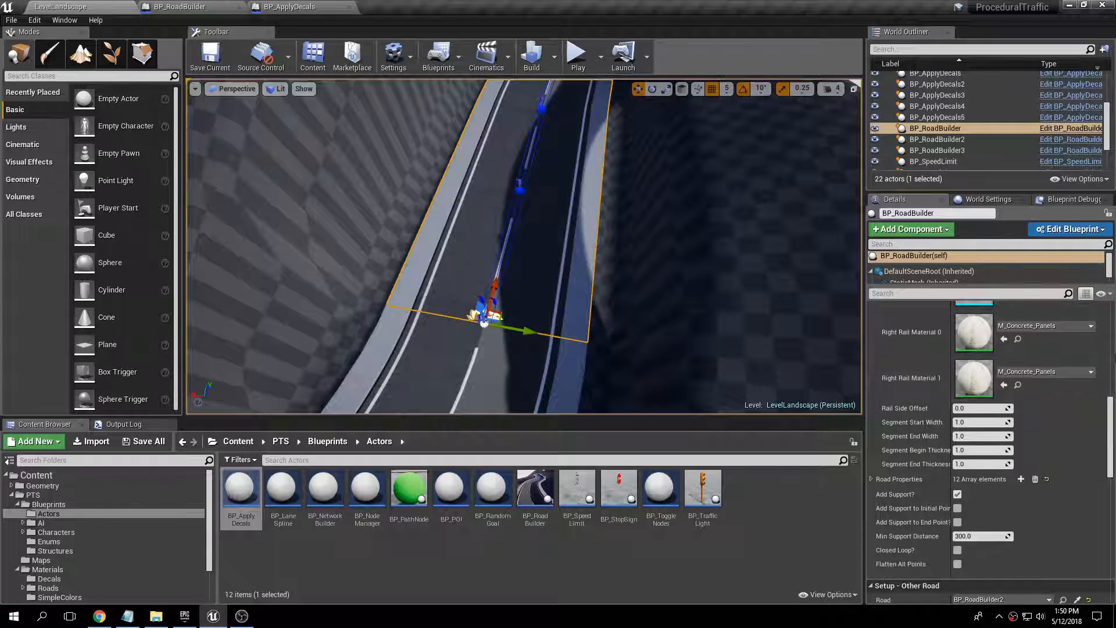
pyautogui.moveTo(1112, 410); pyautogui.dragTo(1114, 342)
pyautogui.click(871, 341)
# Place a new BP_RoadBuilder actor on the open landscape beside the circuit and position it above the ground.
pyautogui.moveTo(727, 291); pyautogui.dragTo(578, 251, button='right')
pyautogui.moveTo(535, 491); pyautogui.dragTo(520, 140)
pyautogui.press('f')
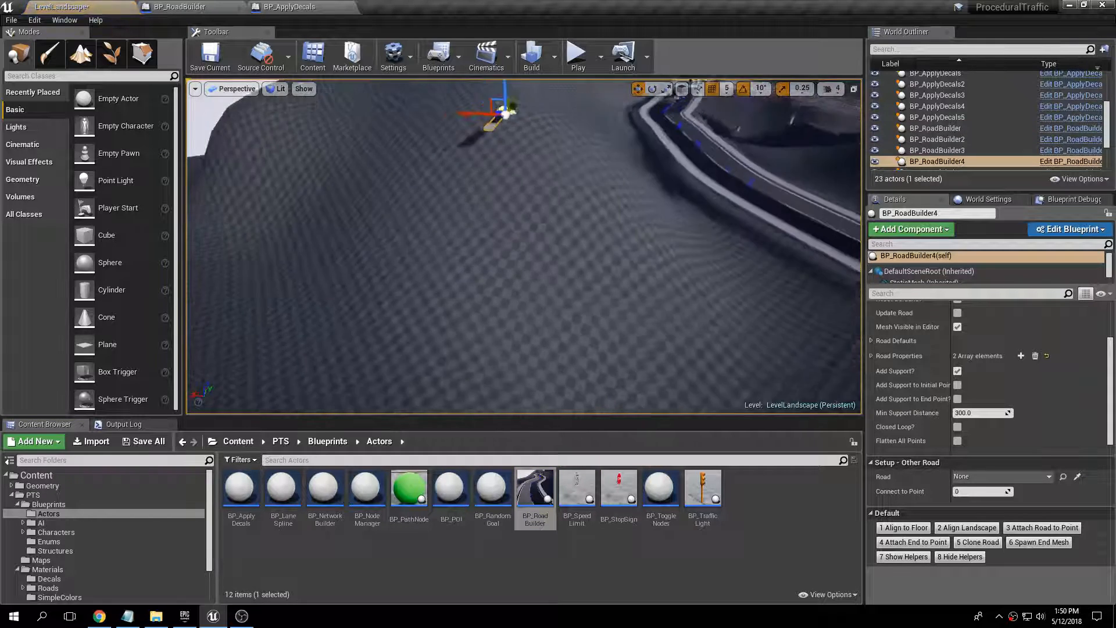
pyautogui.moveTo(511, 234); pyautogui.dragTo(449, 237)
pyautogui.click(525, 229)
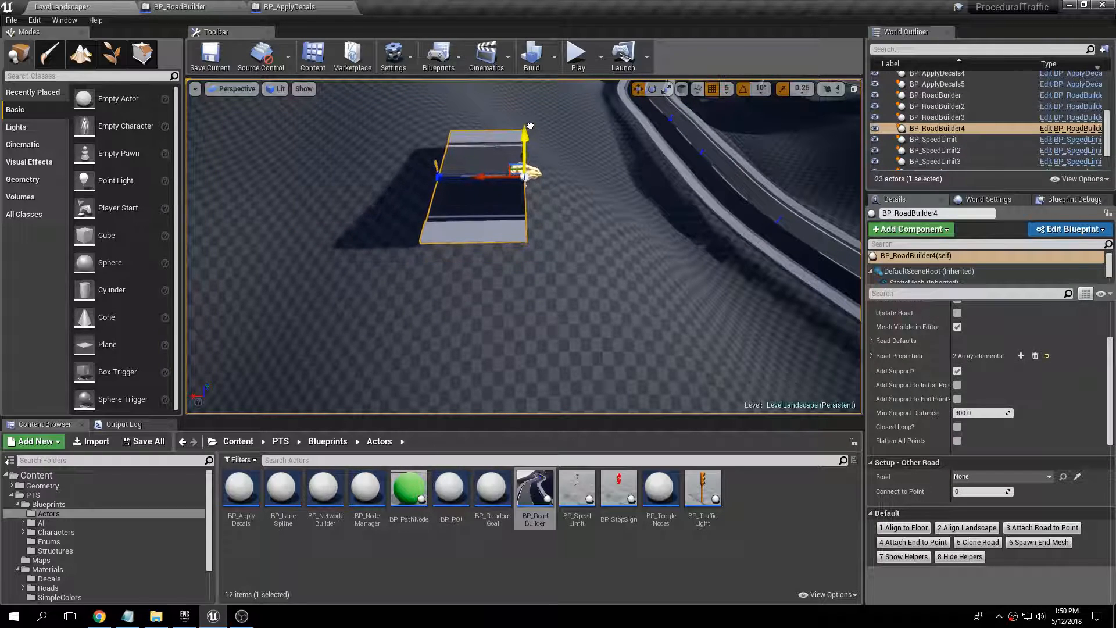
# Extend the new road into a curve by duplicating its end spline point until it has six points.
pyautogui.keyDown('alt'); pyautogui.moveTo(390, 179); pyautogui.dragTo(359, 179); pyautogui.keyUp('alt')
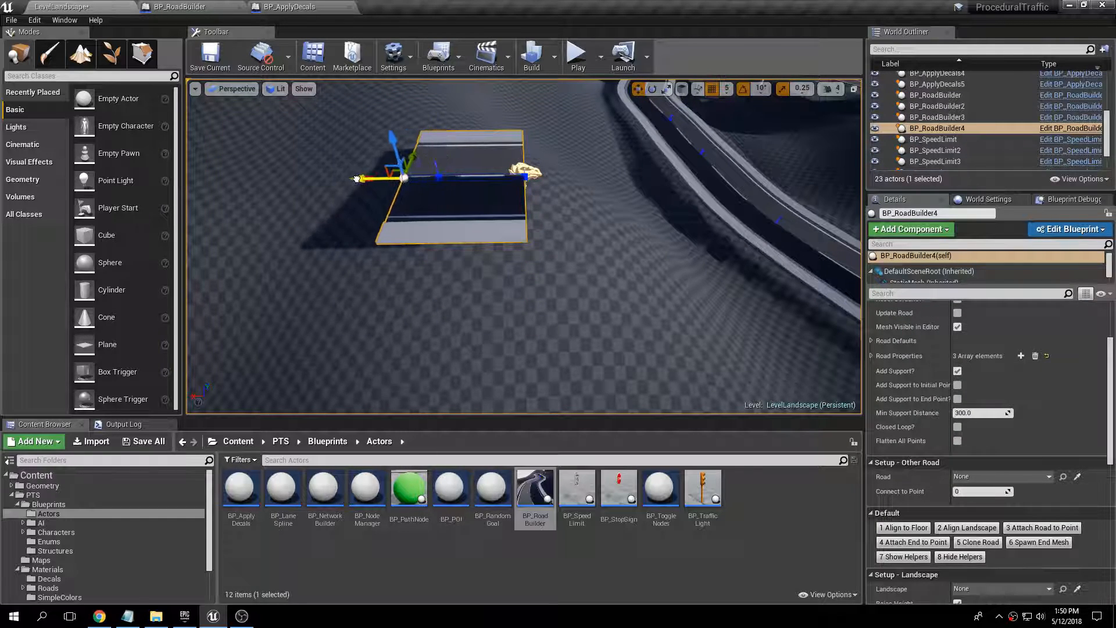
pyautogui.moveTo(359, 178); pyautogui.dragTo(360, 129, button='right')
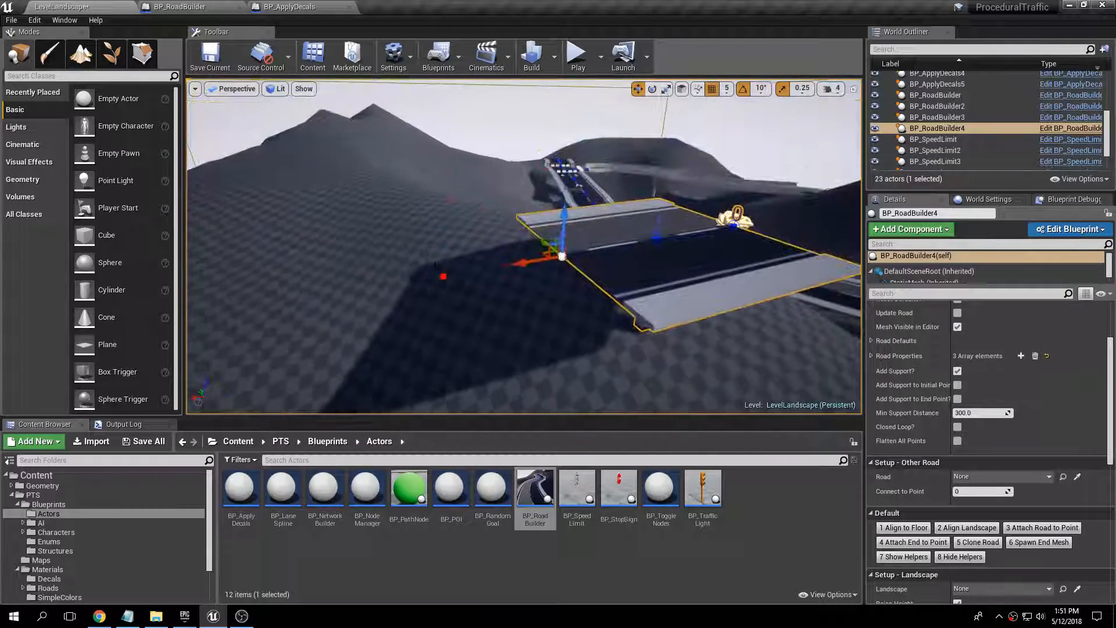
pyautogui.keyDown('alt'); pyautogui.moveTo(527, 261); pyautogui.dragTo(516, 252); pyautogui.keyUp('alt')
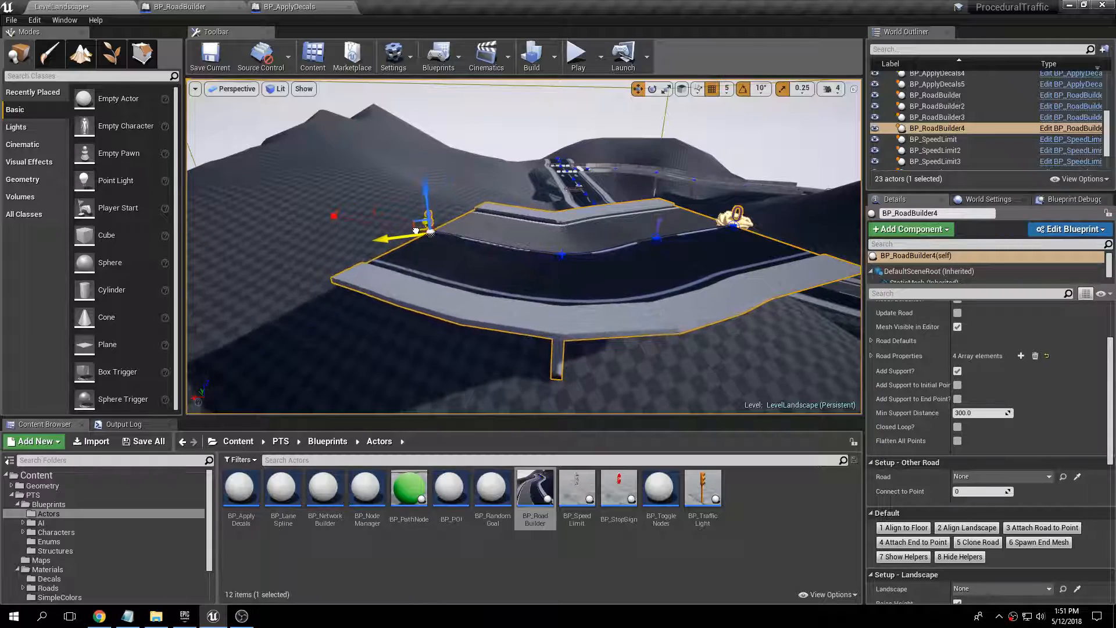
pyautogui.moveTo(515, 253); pyautogui.dragTo(576, 271, button='right')
pyautogui.keyDown('alt'); pyautogui.moveTo(747, 173); pyautogui.dragTo(618, 197); pyautogui.keyUp('alt')
pyautogui.moveTo(618, 196); pyautogui.dragTo(814, 255, button='right')
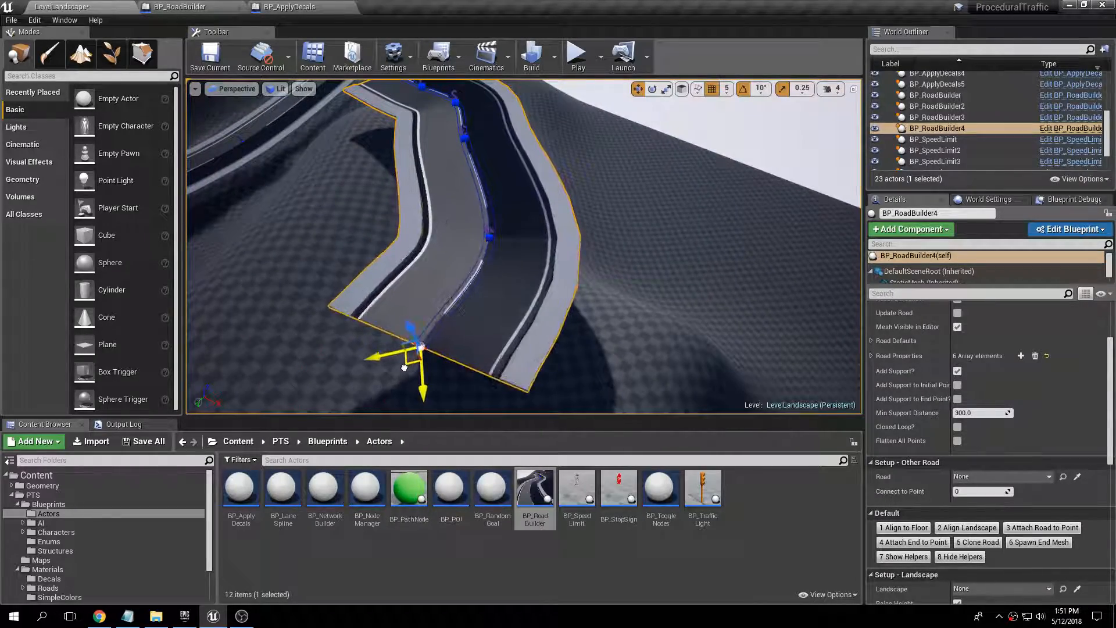
# Adjust the middle spline points of the new road to smooth its curve.
pyautogui.moveTo(625, 264); pyautogui.dragTo(549, 232, button='right')
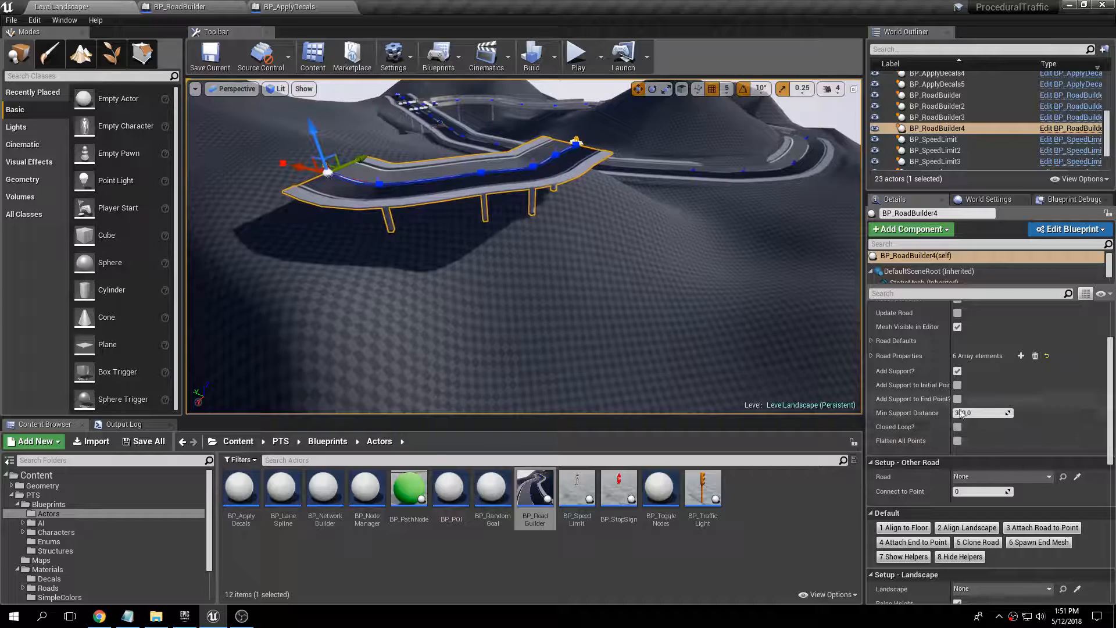
pyautogui.moveTo(756, 326); pyautogui.dragTo(745, 270, button='right')
pyautogui.moveTo(534, 173); pyautogui.dragTo(534, 200, button='right')
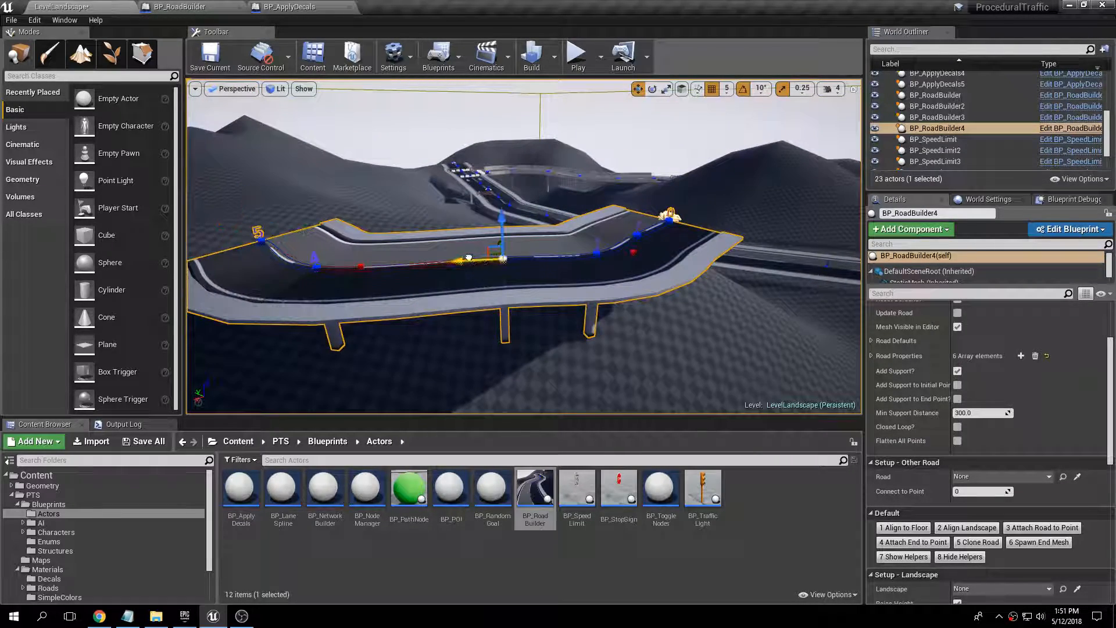
pyautogui.moveTo(527, 226); pyautogui.dragTo(533, 222, button='right')
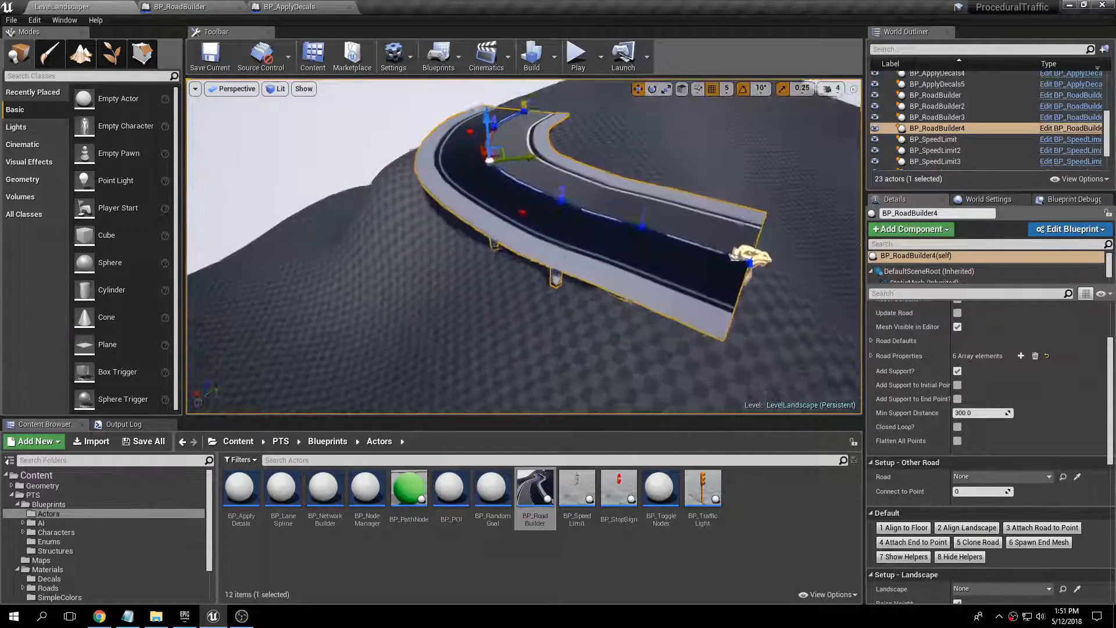
pyautogui.moveTo(620, 188); pyautogui.dragTo(704, 194, button='right')
pyautogui.moveTo(560, 180); pyautogui.dragTo(618, 296, button='right')
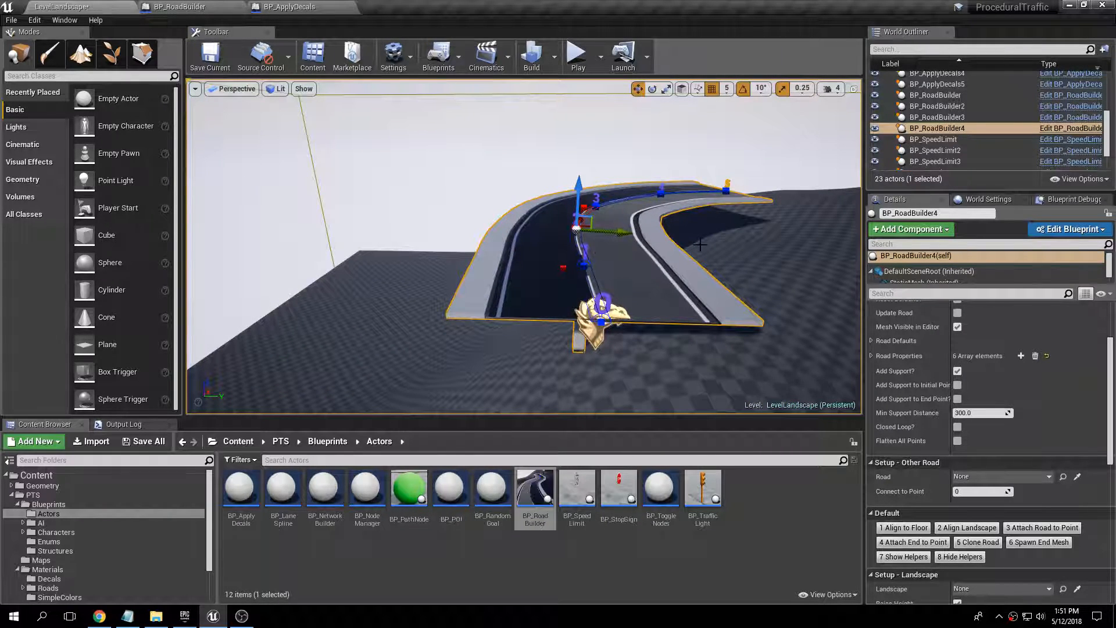
# Turn off Show Left Side Walk for element 1 in the new road's Road Properties.
pyautogui.moveTo(728, 294); pyautogui.dragTo(788, 314, button='right')
pyautogui.moveTo(526, 299); pyautogui.dragTo(505, 304, button='right')
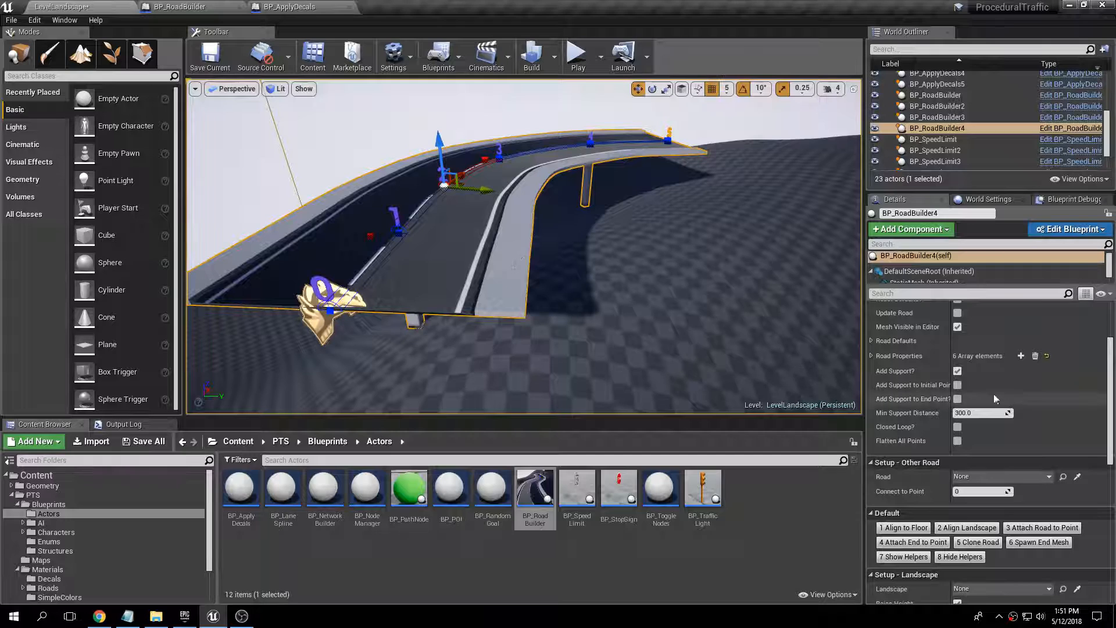
pyautogui.scroll(3, 974, 346)
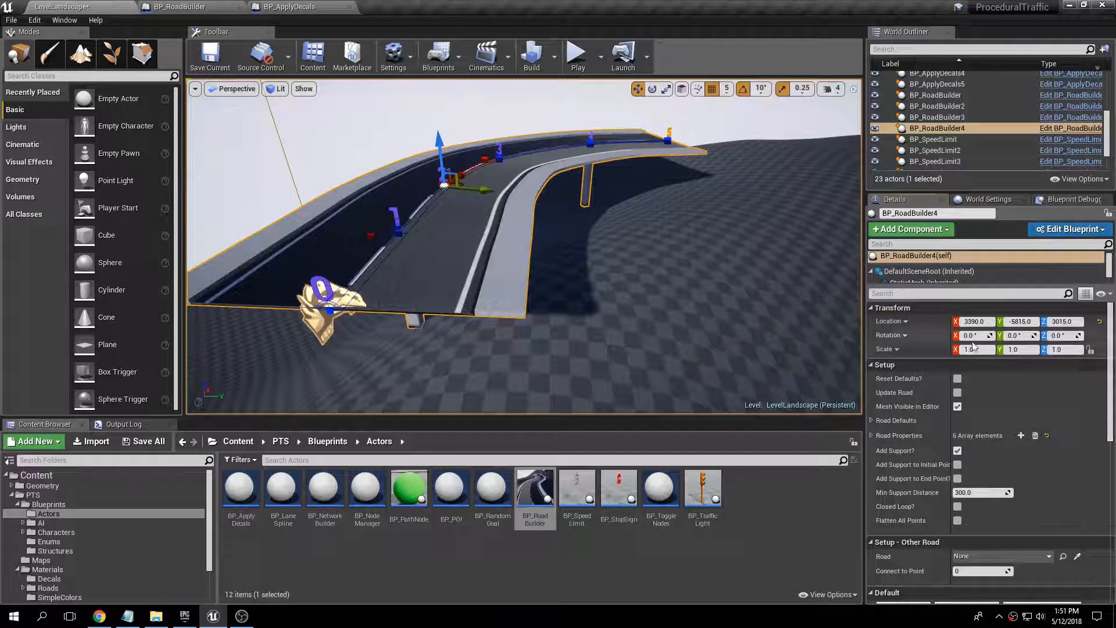
pyautogui.click(871, 436)
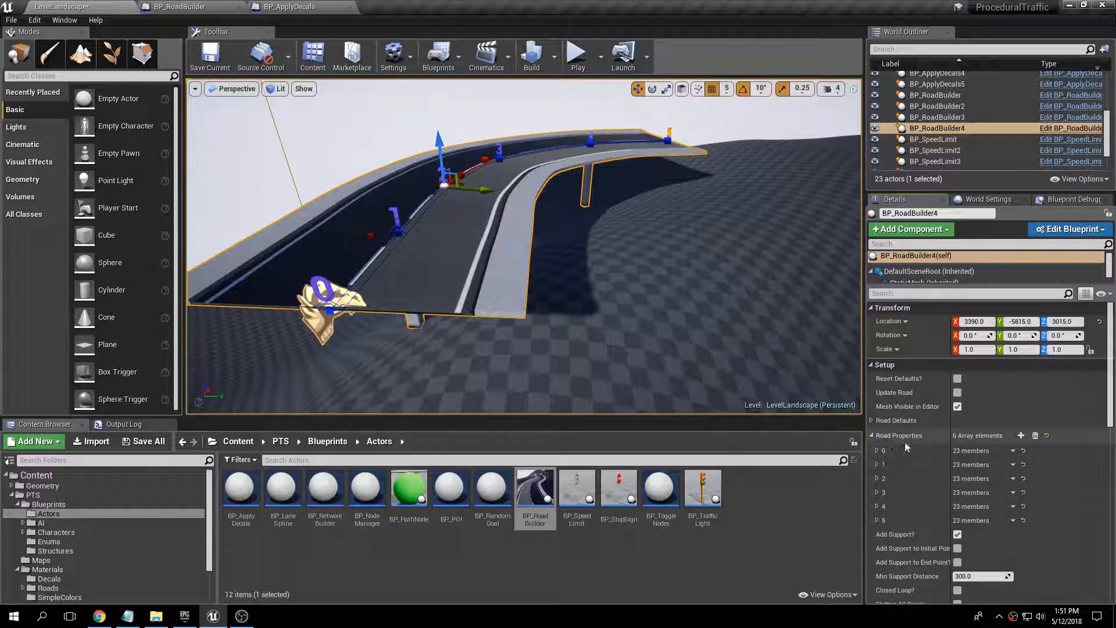
pyautogui.click(878, 464)
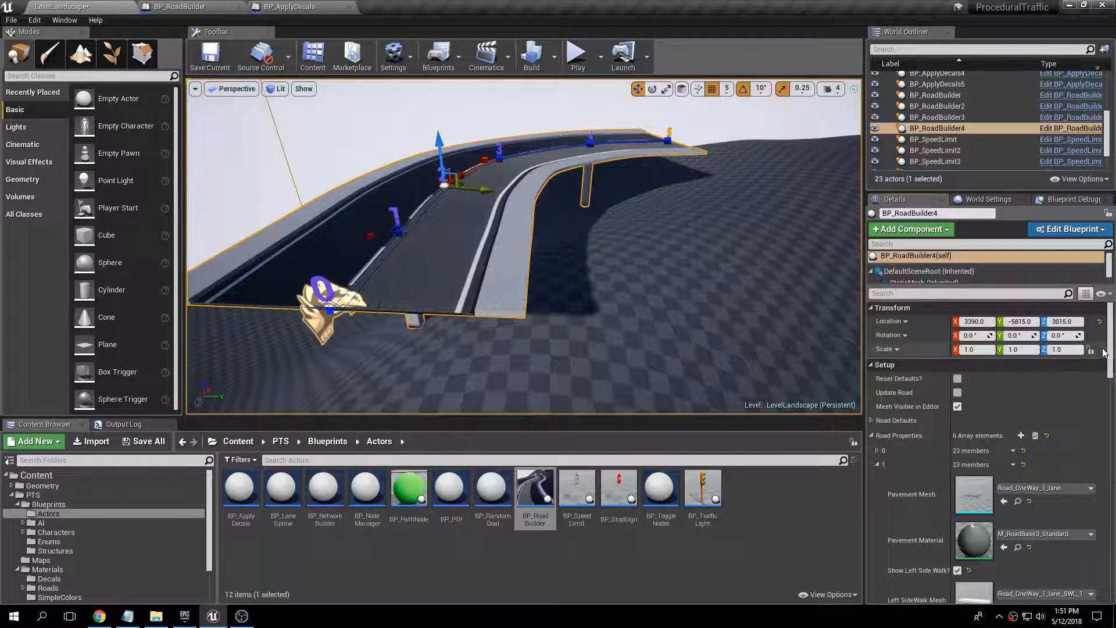
pyautogui.scroll(-3, 1057, 403)
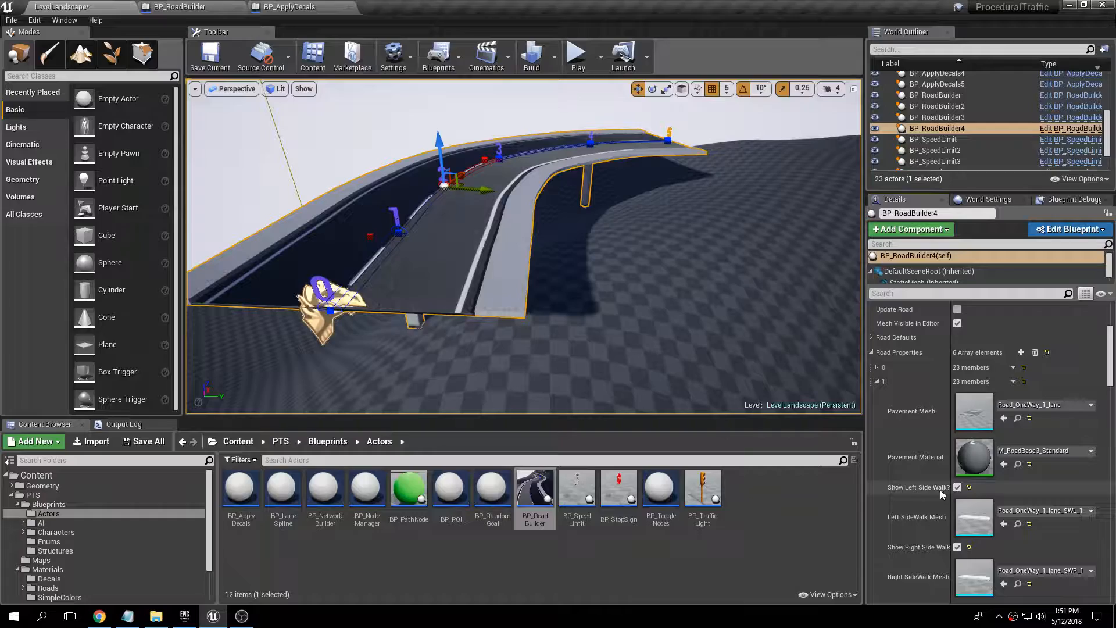
pyautogui.click(958, 488)
pyautogui.moveTo(523, 247); pyautogui.dragTo(570, 250, button='right')
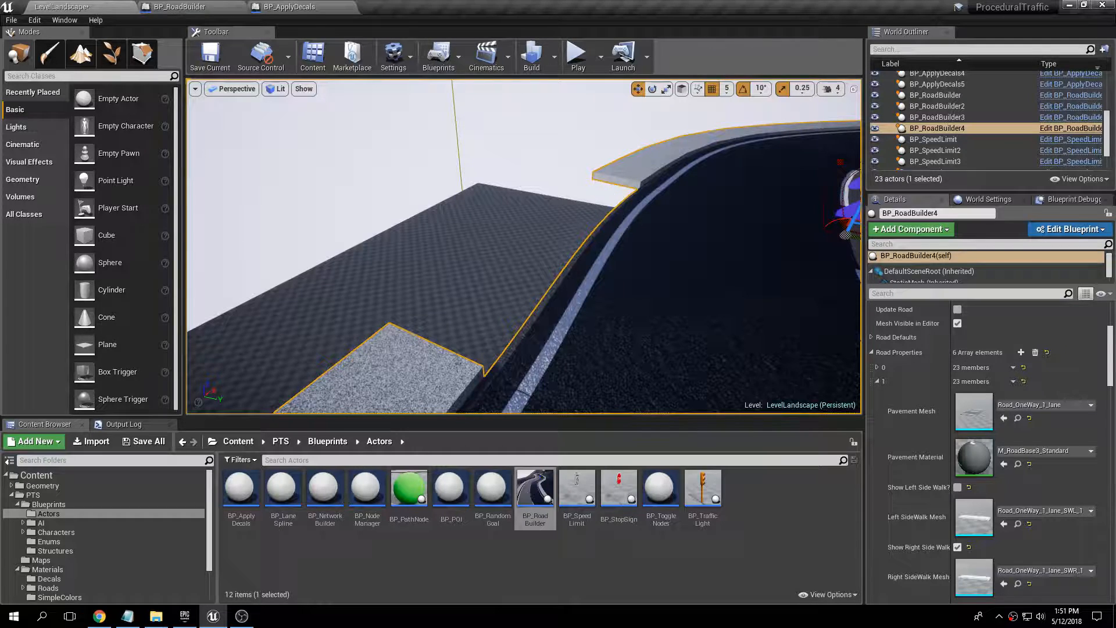
# Turn off Show Right Side Walk for element 1, inspect the gap in the road edge, and turn it back on.
pyautogui.click(958, 547)
pyautogui.moveTo(669, 291); pyautogui.dragTo(750, 297, button='right')
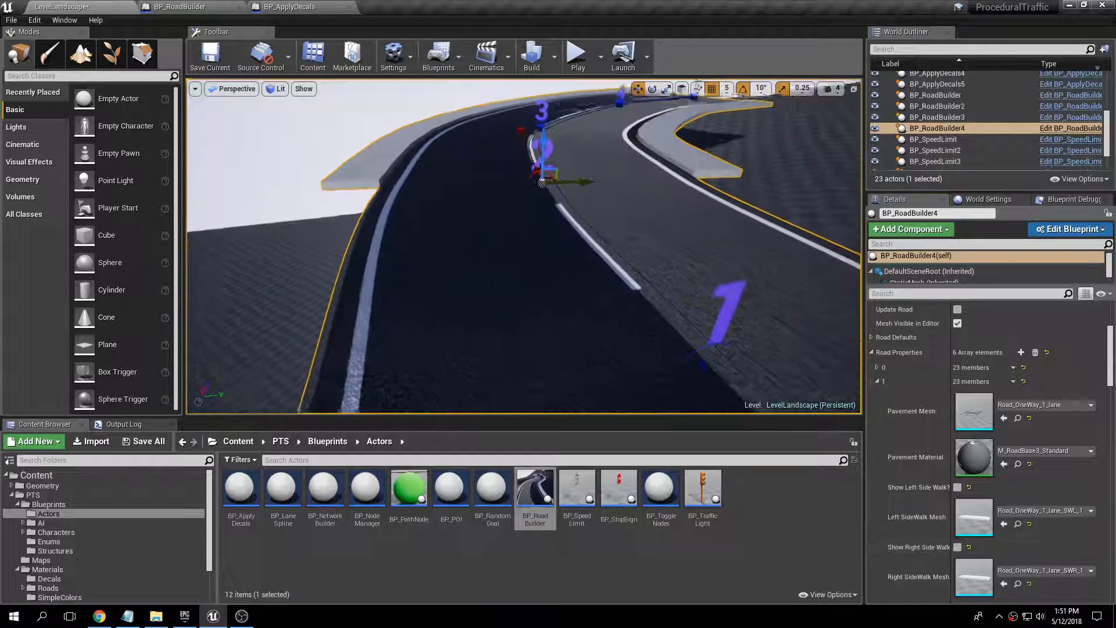
pyautogui.moveTo(697, 274); pyautogui.dragTo(767, 299, button='right')
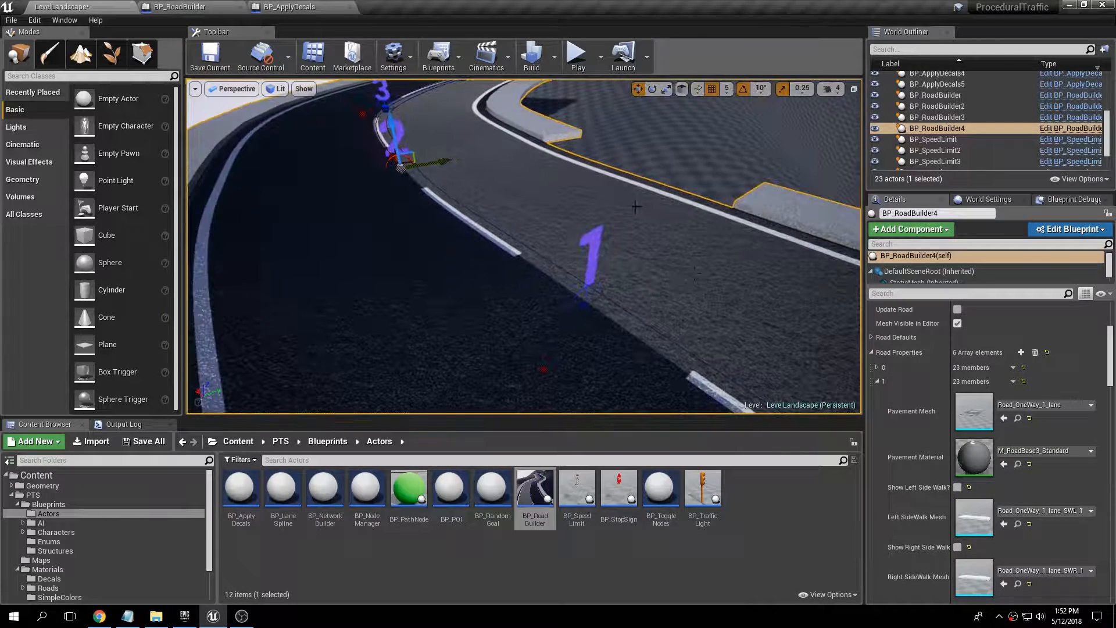
pyautogui.click(958, 547)
pyautogui.moveTo(669, 262); pyautogui.dragTo(658, 258, button='right')
pyautogui.press('f')
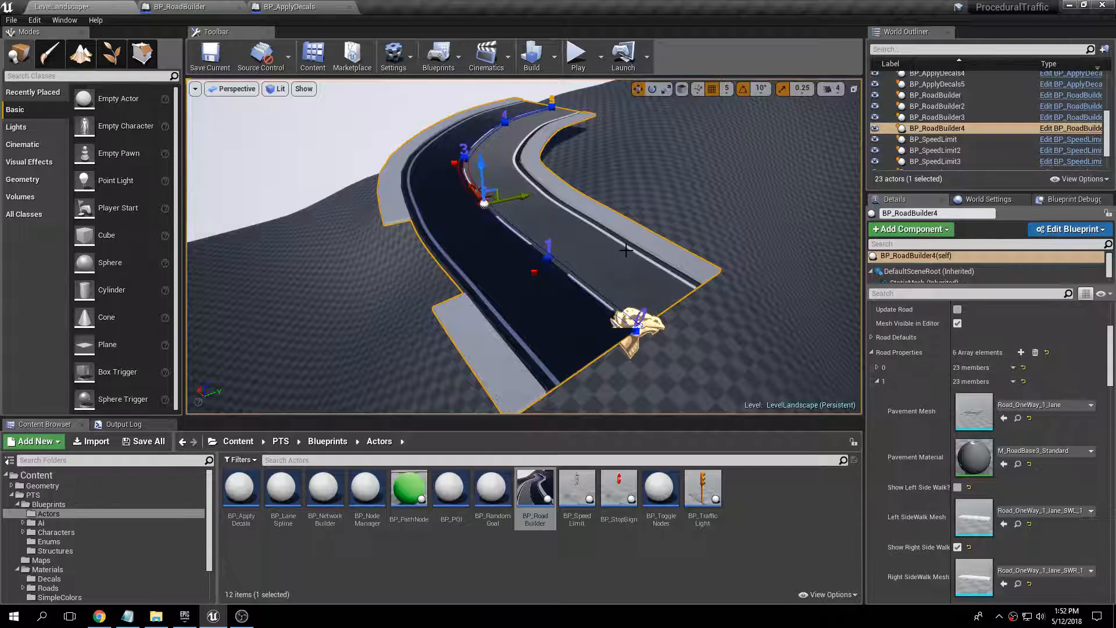
# Turn off Show Left Side Walk for element 2 of Road Properties, inspect the road edge, and restore the option.
pyautogui.moveTo(640, 324); pyautogui.dragTo(640, 262, button='right')
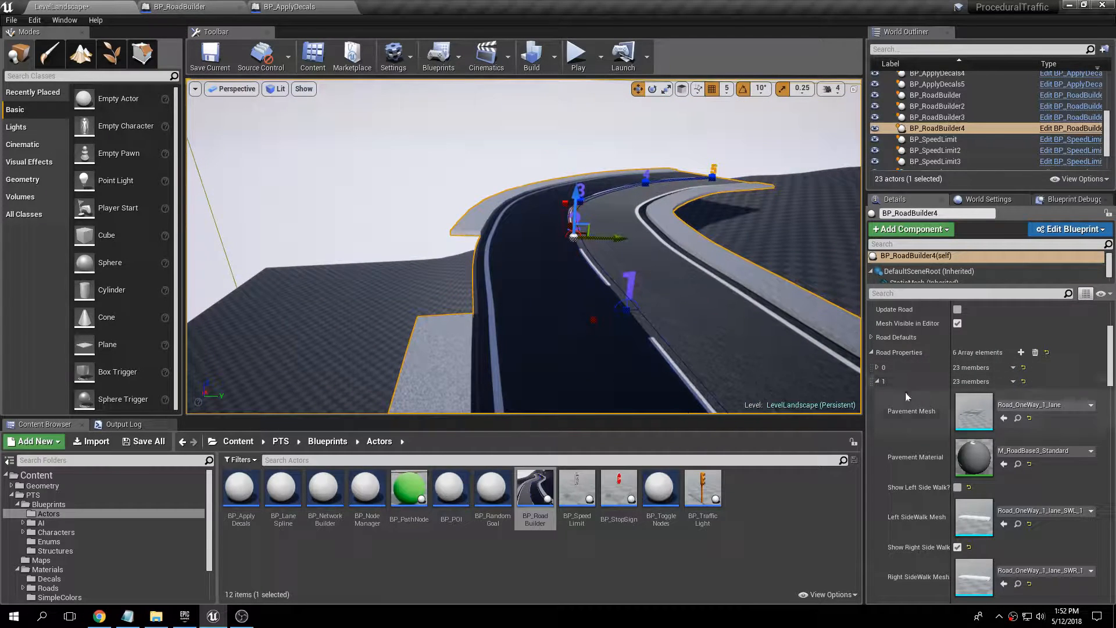
pyautogui.click(878, 382)
pyautogui.click(877, 395)
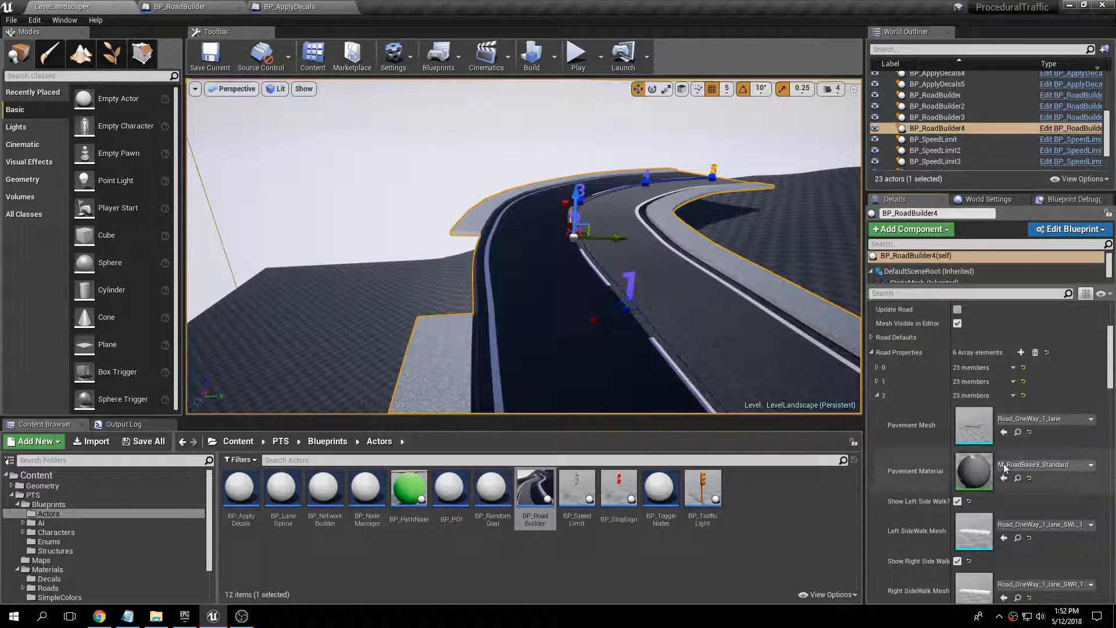
pyautogui.click(958, 502)
pyautogui.moveTo(581, 262); pyautogui.dragTo(593, 242, button='right')
pyautogui.moveTo(641, 311); pyautogui.dragTo(579, 305, button='right')
pyautogui.click(958, 501)
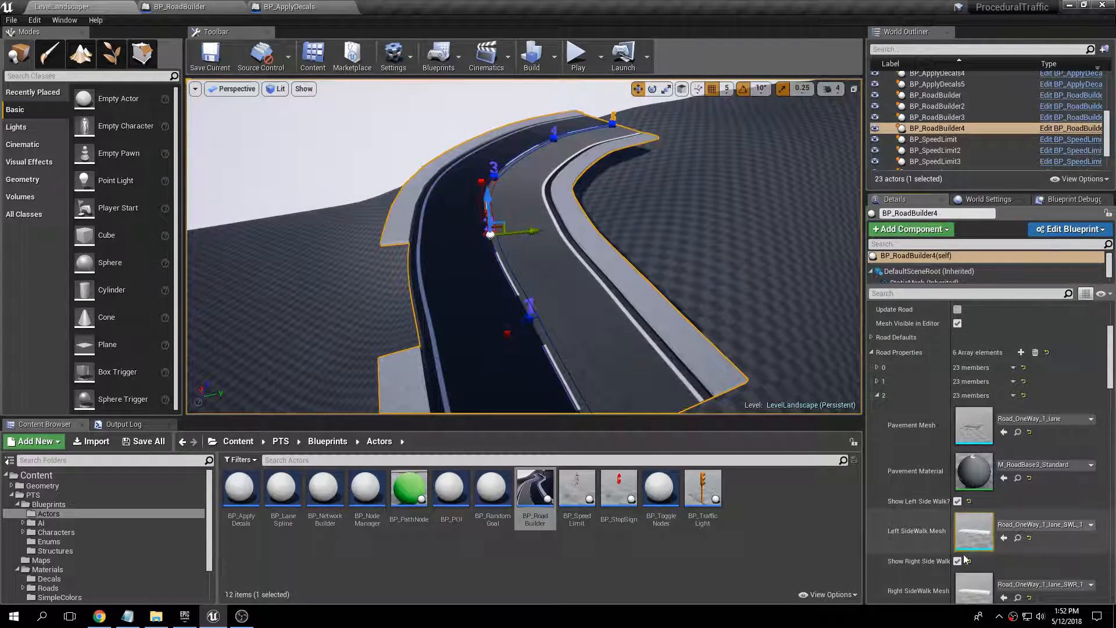
pyautogui.click(879, 395)
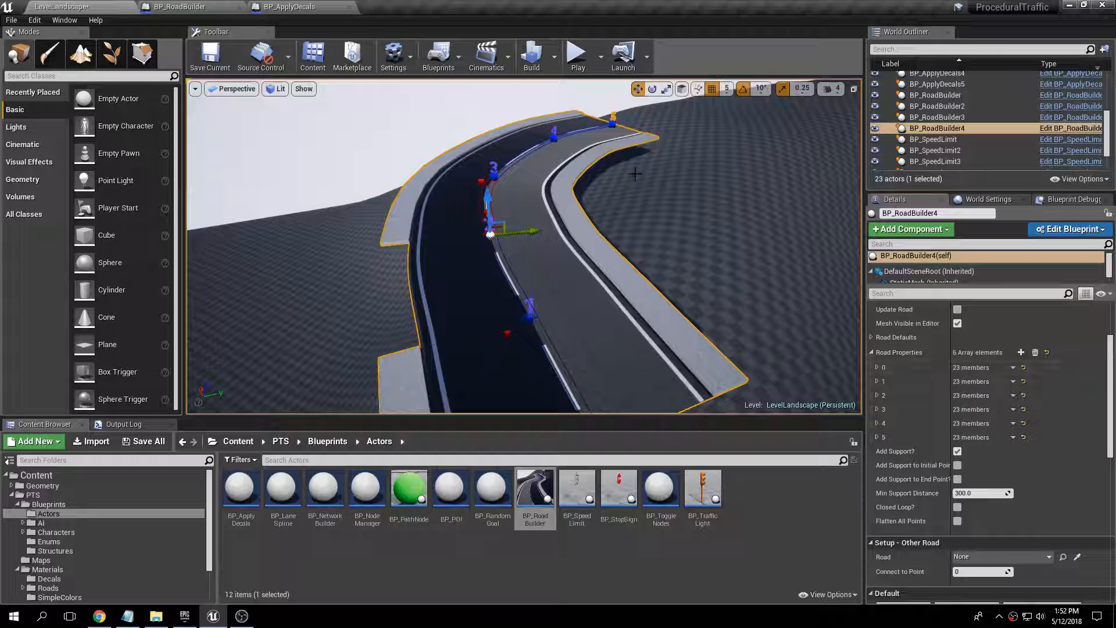
# Turn on Show Left Rail and Show Right Rail for element 4 in Road Properties.
pyautogui.click(878, 424)
pyautogui.scroll(-8, 1110, 370)
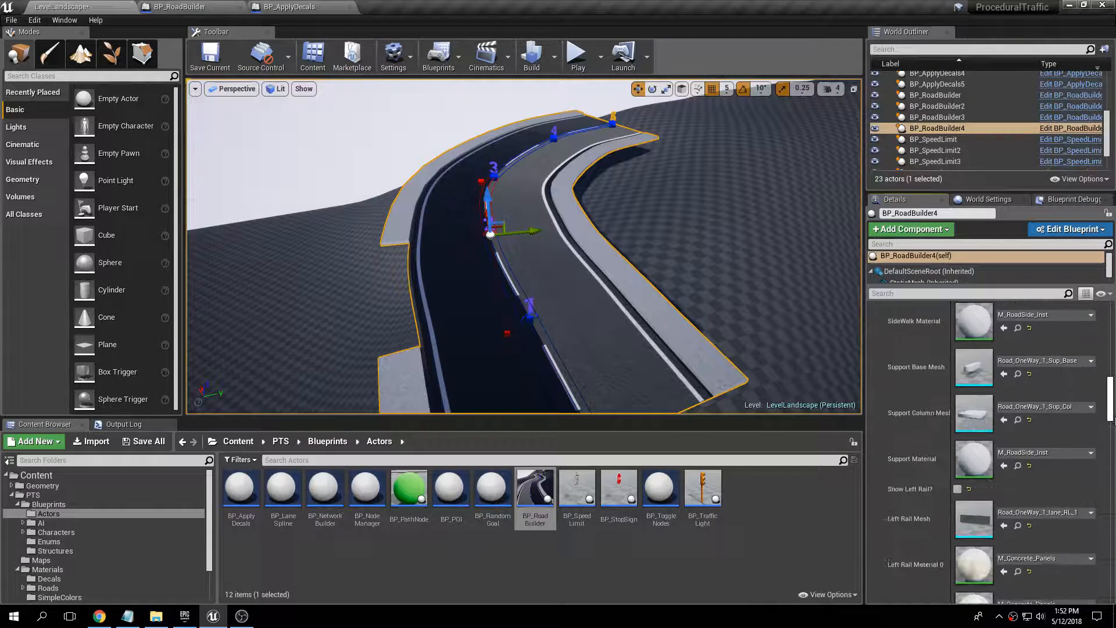
pyautogui.click(958, 489)
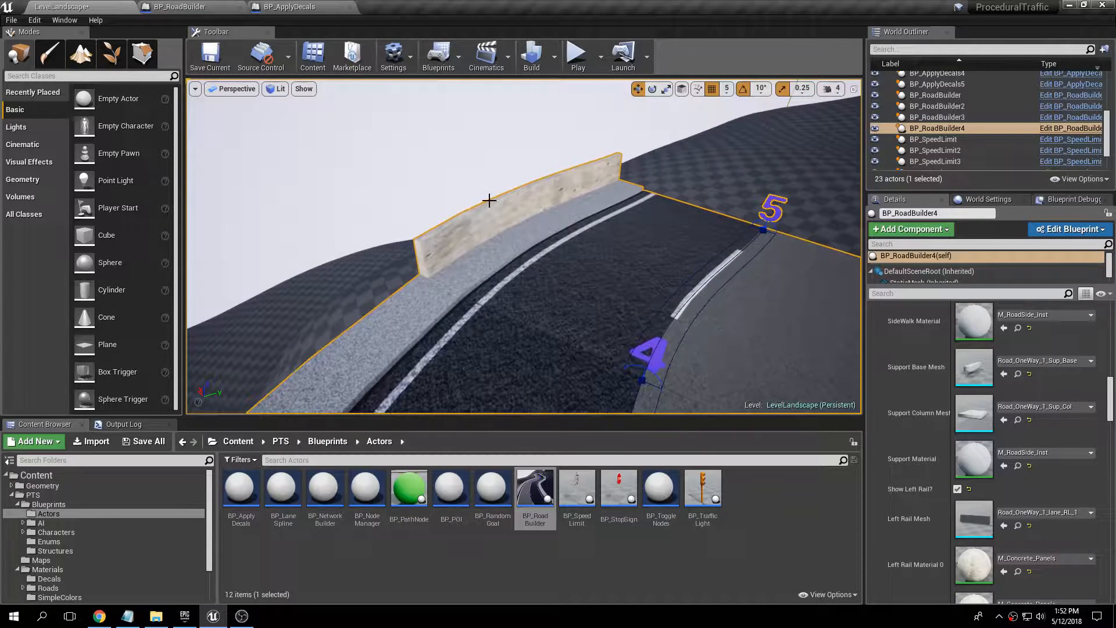
pyautogui.scroll(-3, 1112, 401)
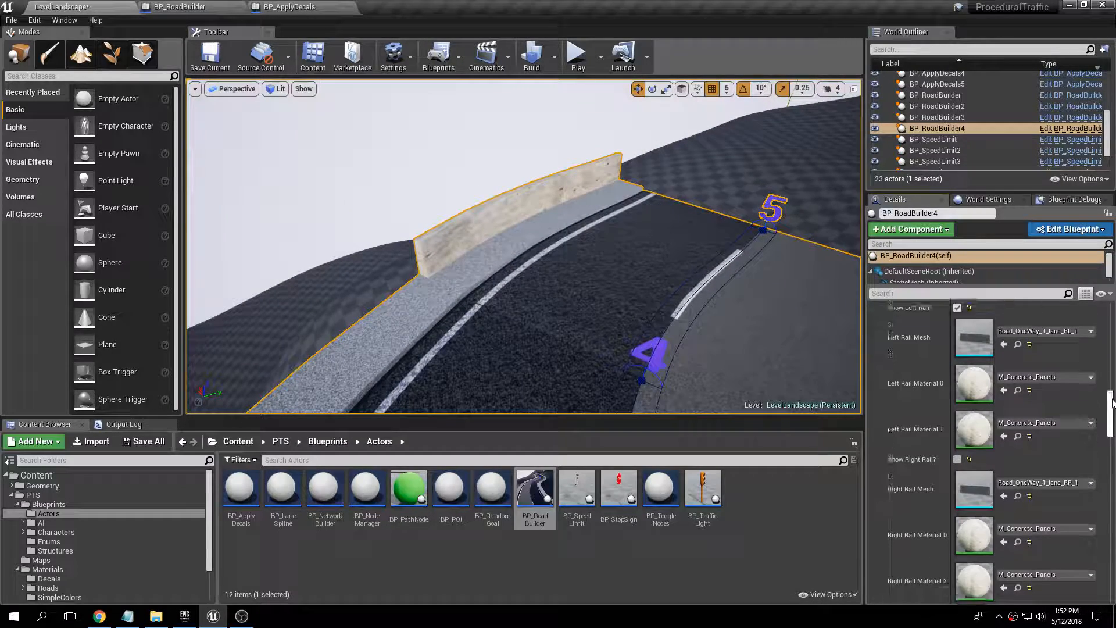
pyautogui.click(958, 454)
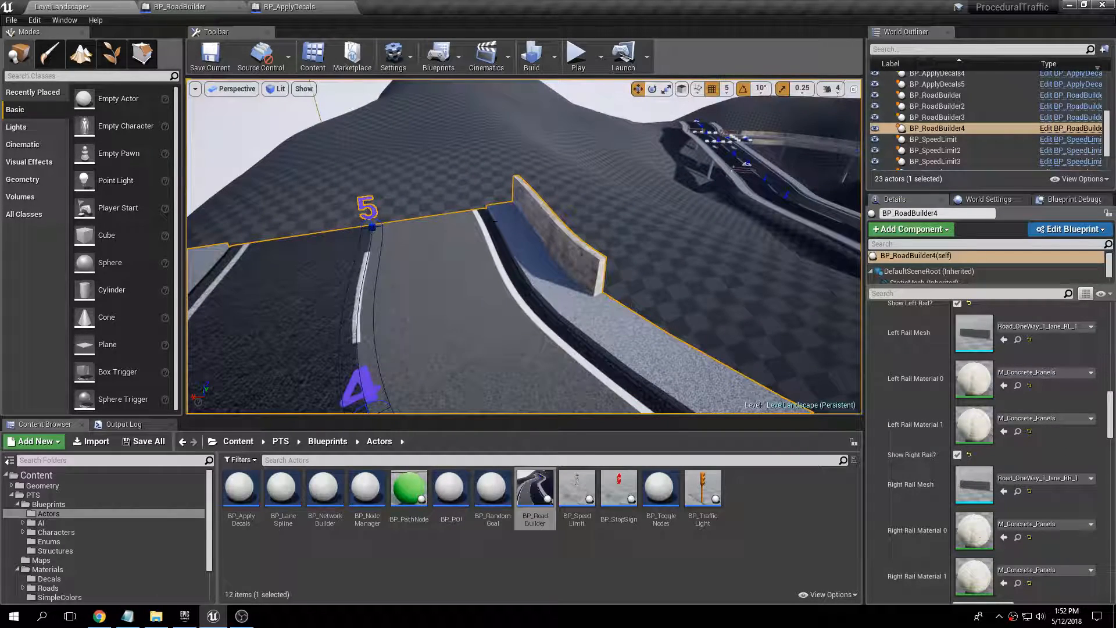
# Select the road's last spline point and turn on Show Left Rail and Show Right Rail in Road Defaults.
pyautogui.click(373, 227)
pyautogui.moveTo(372, 227); pyautogui.dragTo(535, 224, button='right')
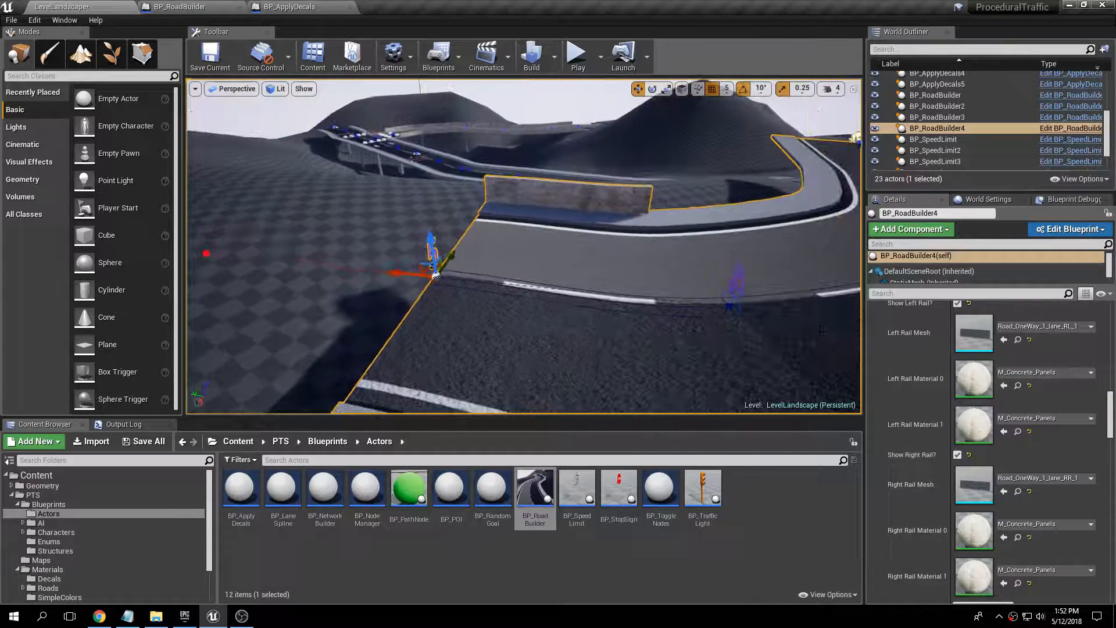
pyautogui.scroll(10, 1088, 401)
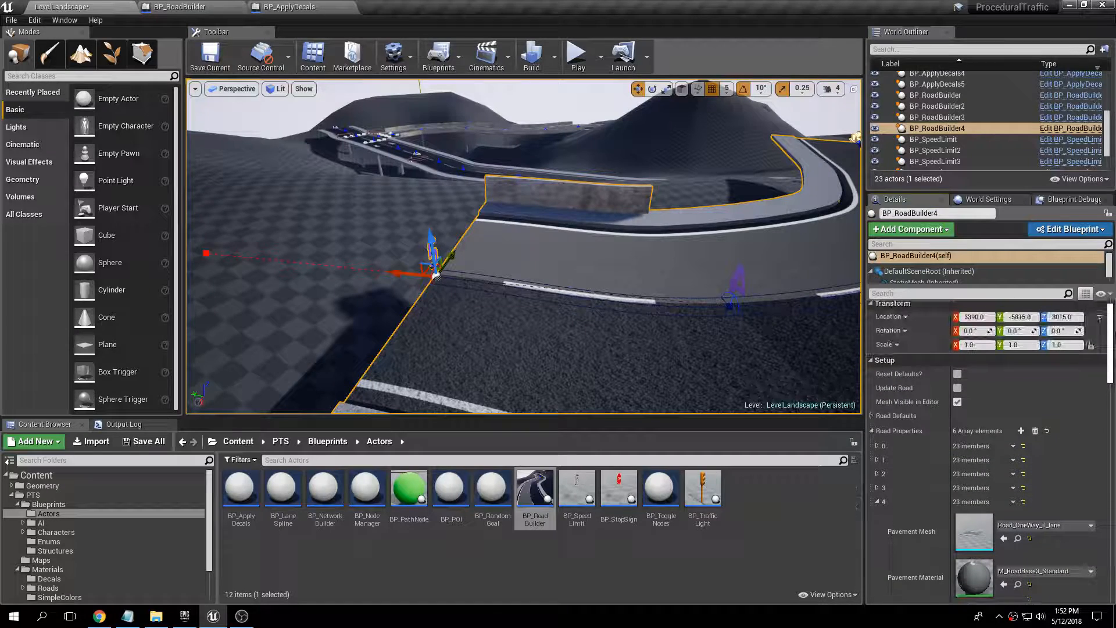
pyautogui.click(871, 416)
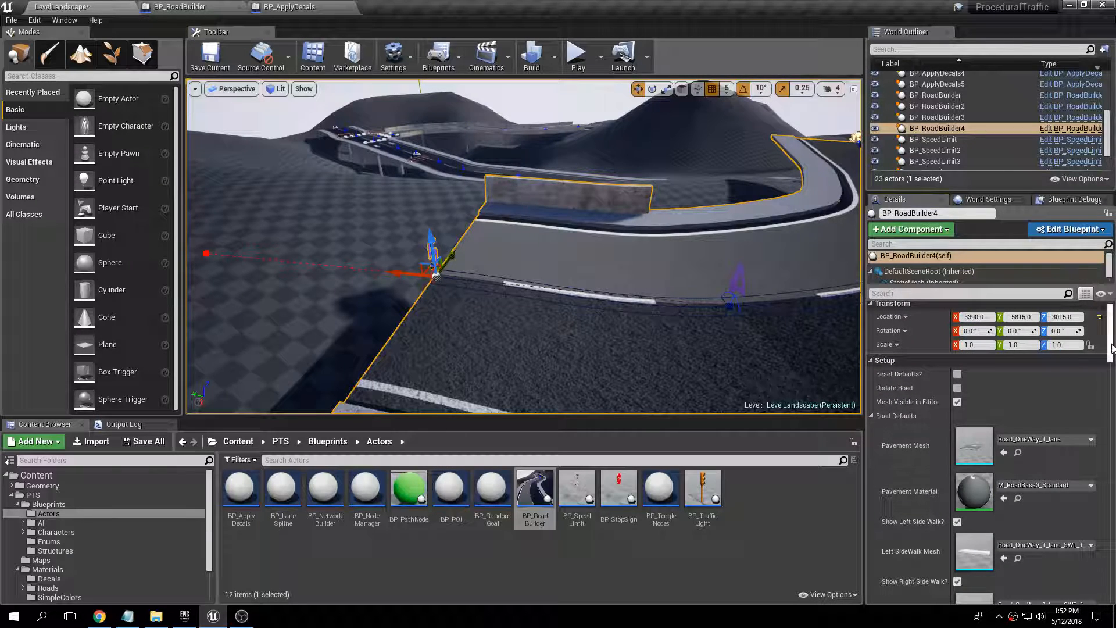
pyautogui.scroll(-10, 1113, 348)
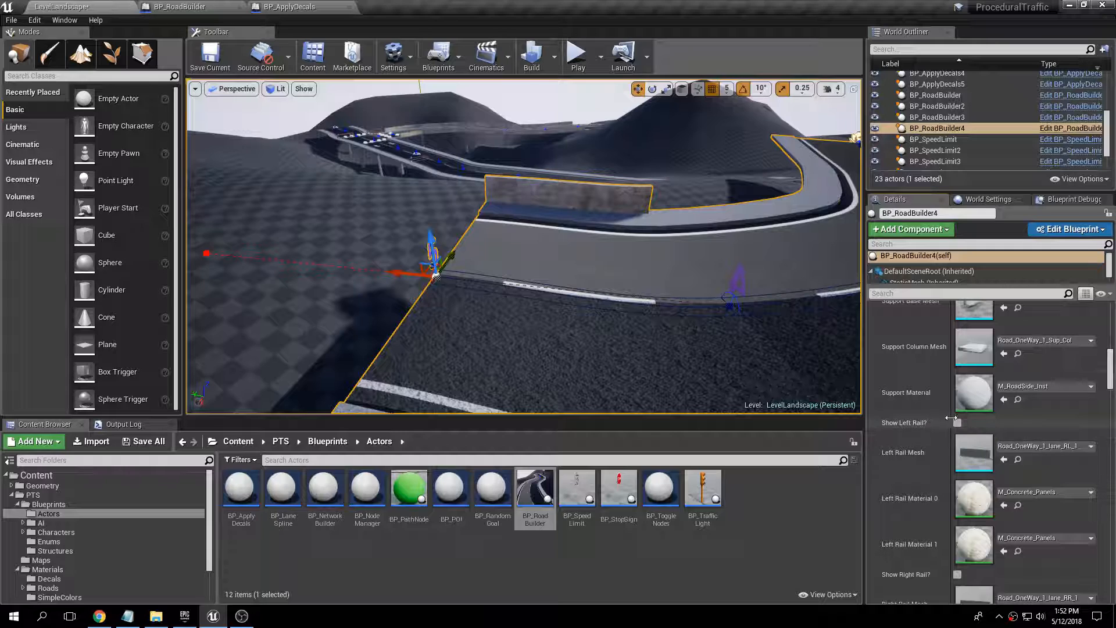
pyautogui.click(958, 575)
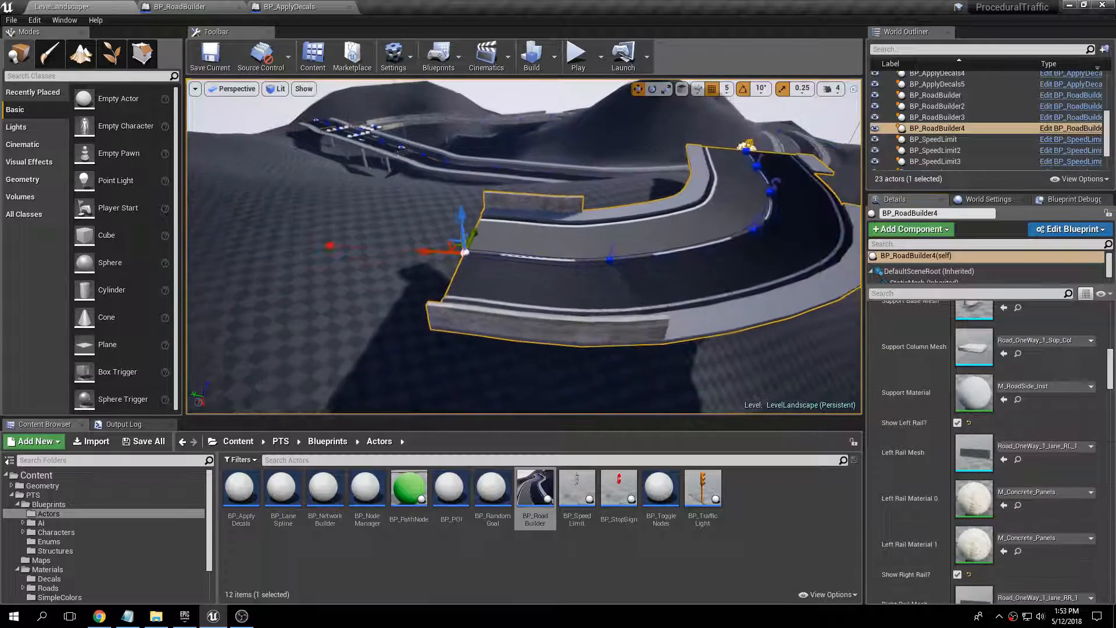
# Extend the road from its last spline point with several new points along the landscape, adjusting their height as needed.
pyautogui.moveTo(501, 248); pyautogui.dragTo(191, 232)
pyautogui.moveTo(201, 235); pyautogui.dragTo(279, 256, button='right')
pyautogui.moveTo(557, 240); pyautogui.dragTo(221, 149)
pyautogui.moveTo(494, 149); pyautogui.dragTo(438, 134, button='right')
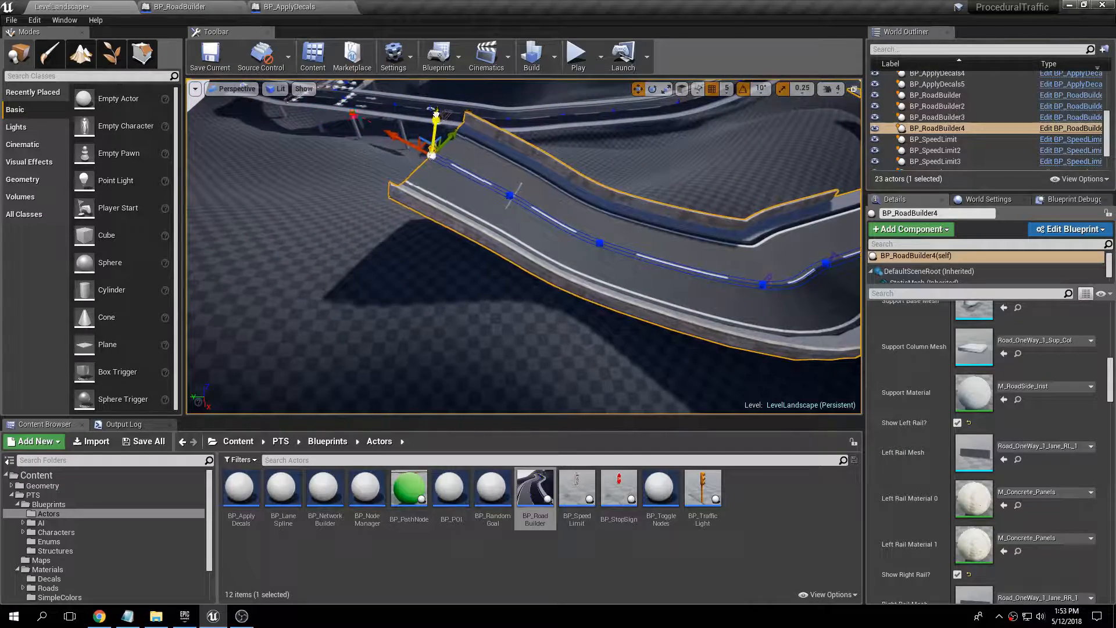
pyautogui.moveTo(437, 112); pyautogui.dragTo(422, 136)
pyautogui.keyDown('alt'); pyautogui.moveTo(392, 173); pyautogui.dragTo(328, 159); pyautogui.keyUp('alt')
pyautogui.moveTo(355, 121); pyautogui.dragTo(355, 124)
pyautogui.moveTo(373, 140); pyautogui.dragTo(573, 190, button='right')
# Examine the extended road and the elements listed in its Road Properties.
pyautogui.scroll(10, 911, 412)
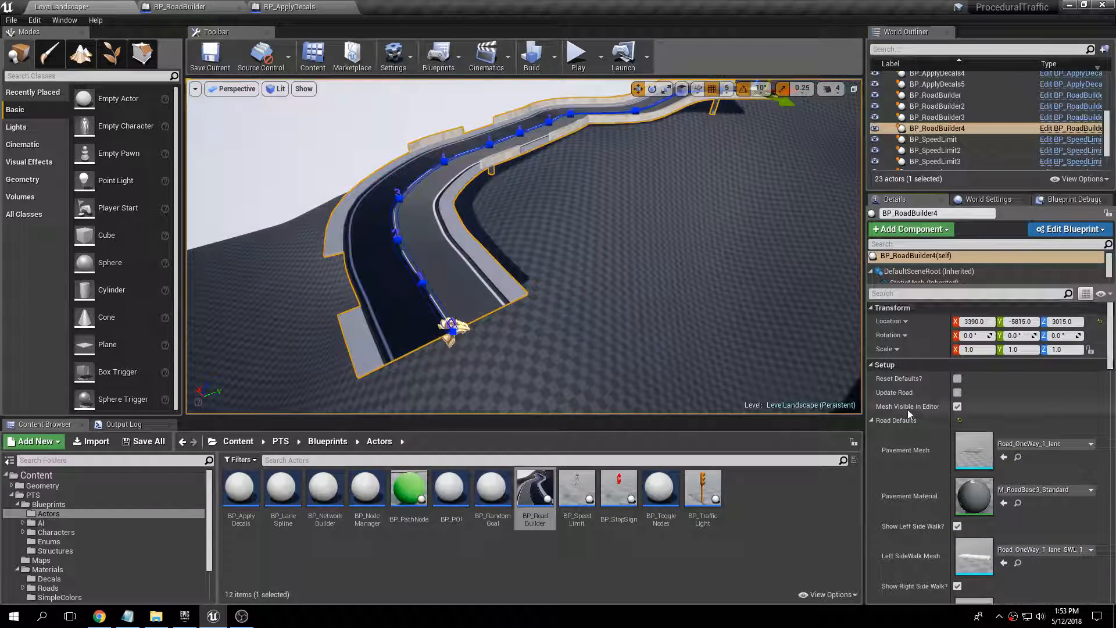
pyautogui.click(871, 420)
pyautogui.moveTo(611, 253); pyautogui.dragTo(590, 259, button='right')
pyautogui.moveTo(562, 174); pyautogui.dragTo(570, 178, button='right')
pyautogui.press('s')
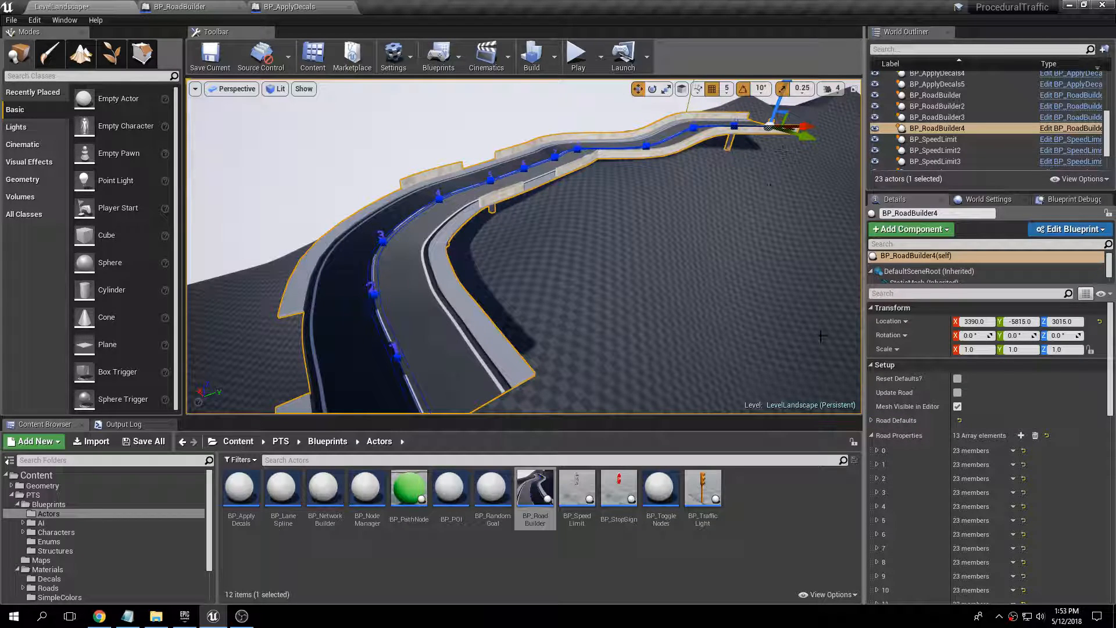
pyautogui.scroll(-2, 892, 402)
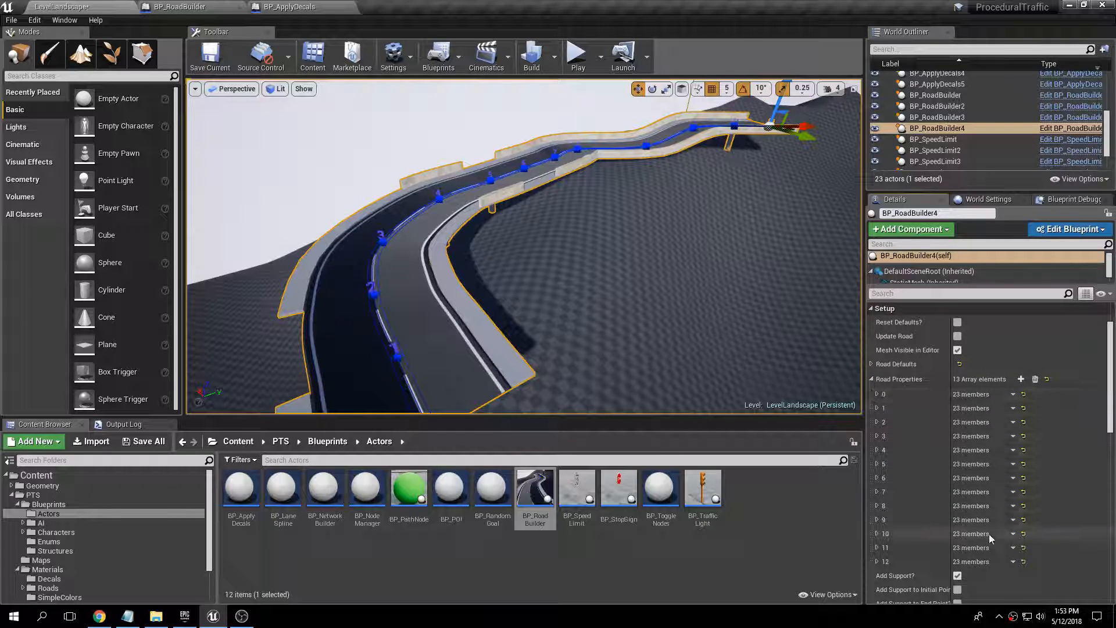
# Turn off both side walks and both rails in Road Defaults.
pyautogui.click(872, 379)
pyautogui.click(872, 364)
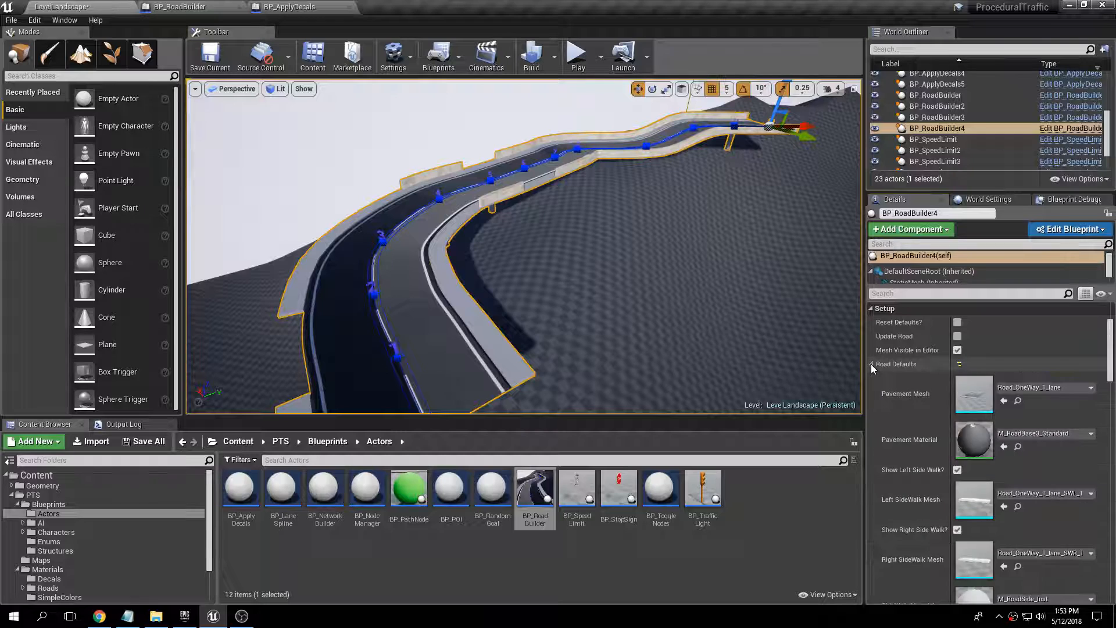
pyautogui.moveTo(1111, 348); pyautogui.dragTo(1112, 352)
pyautogui.click(958, 451)
pyautogui.click(959, 511)
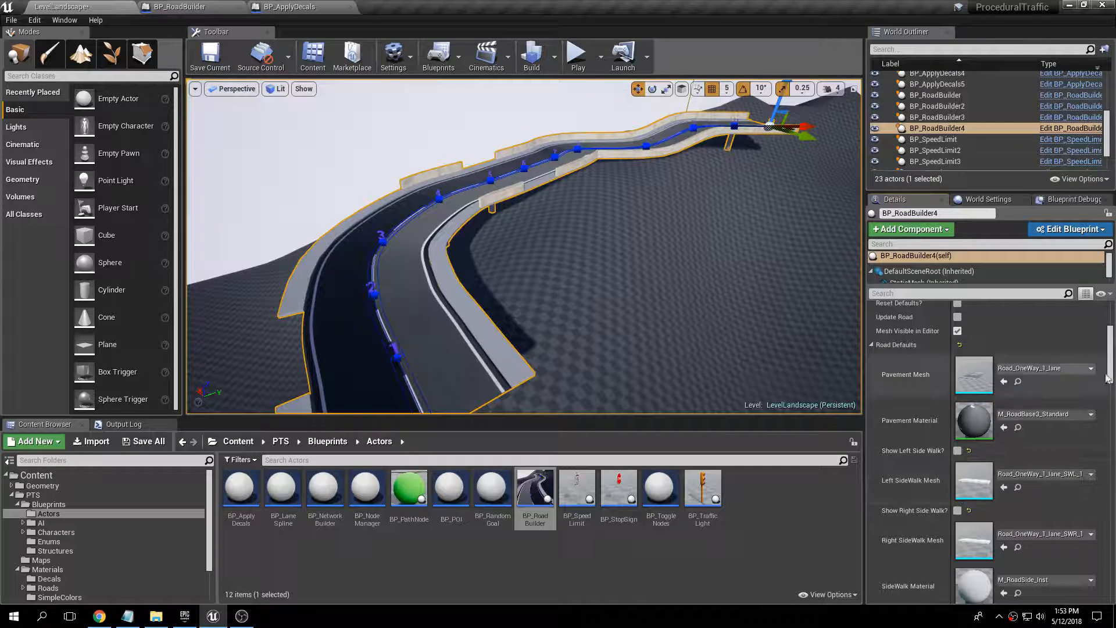
pyautogui.moveTo(1112, 348); pyautogui.dragTo(1113, 388)
pyautogui.click(957, 421)
# Rebuild the road from its Road Defaults by toggling Reset Defaults on and off, and inspect the bare pavement.
pyautogui.scroll(15, 931, 495)
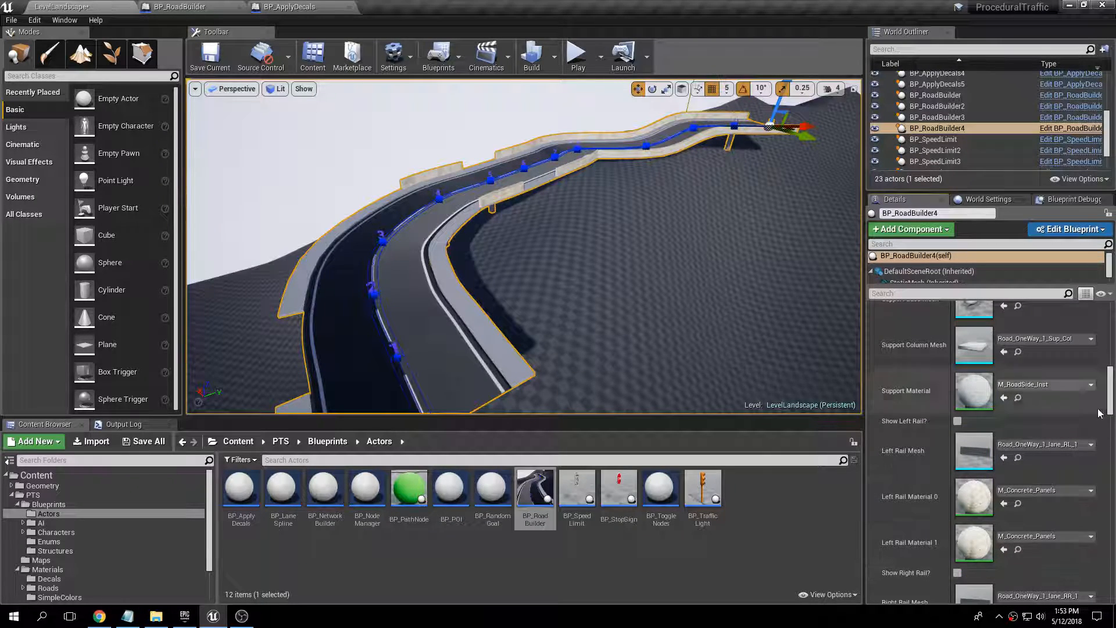
pyautogui.click(872, 397)
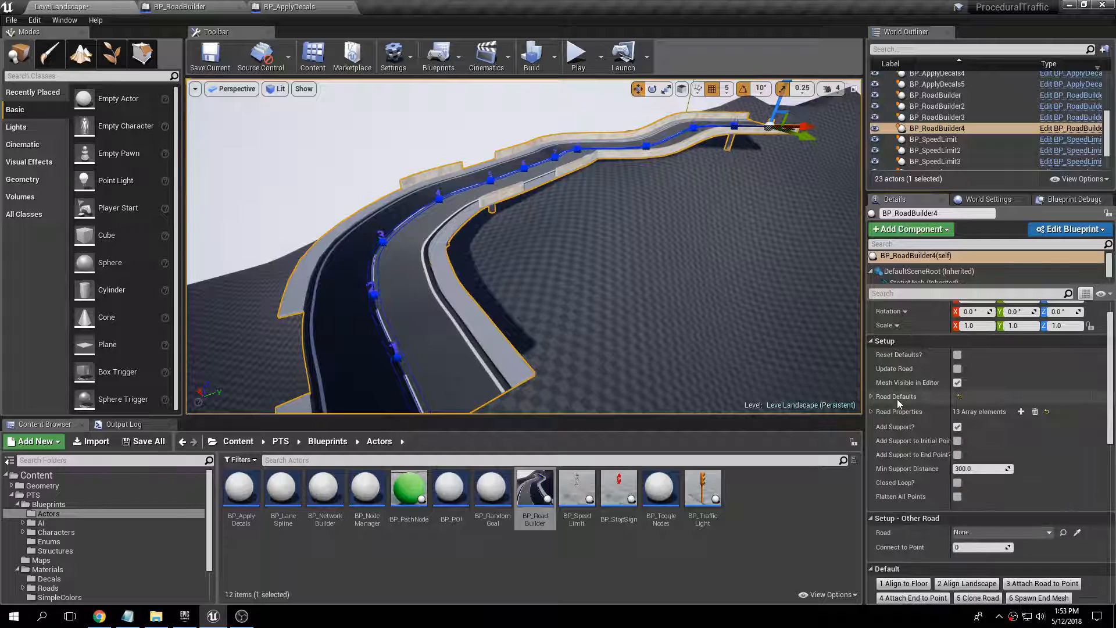
pyautogui.scroll(1, 878, 398)
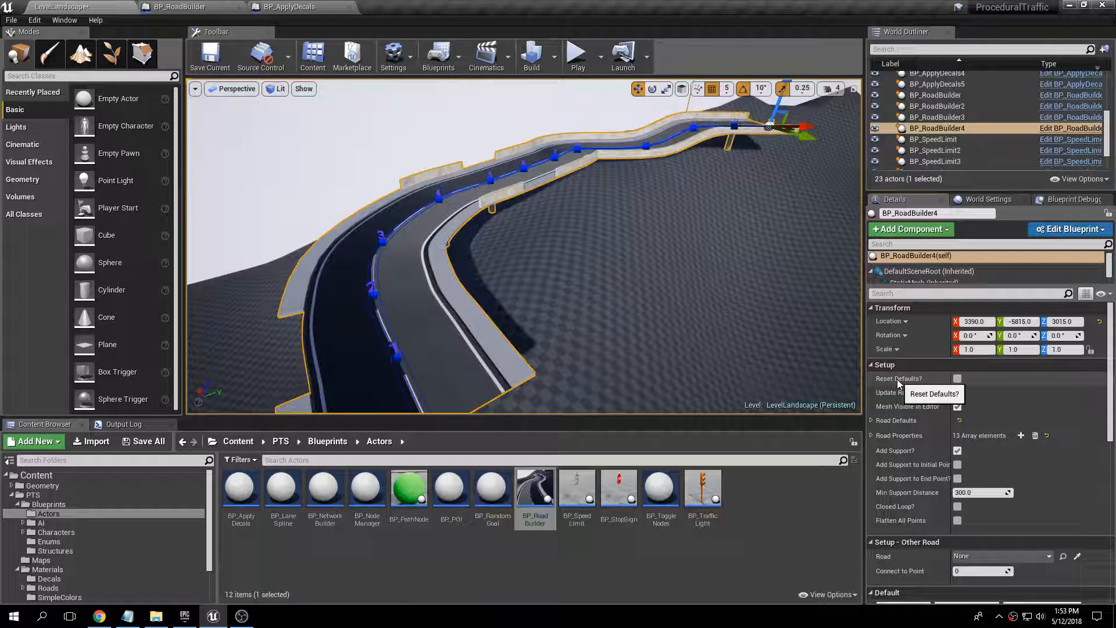
pyautogui.click(958, 379)
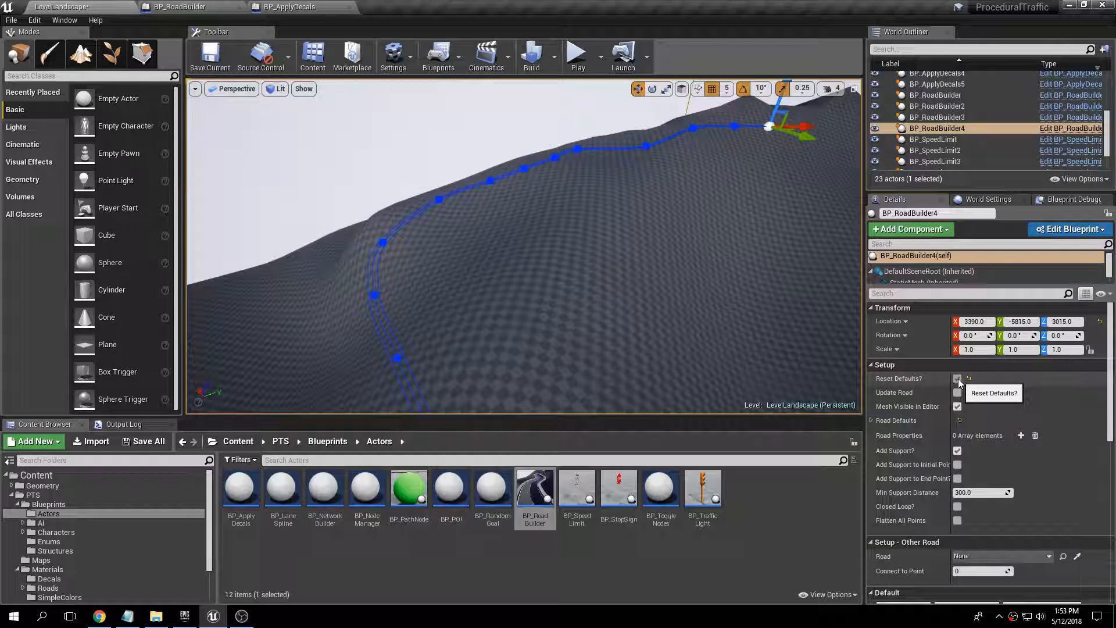
pyautogui.click(958, 380)
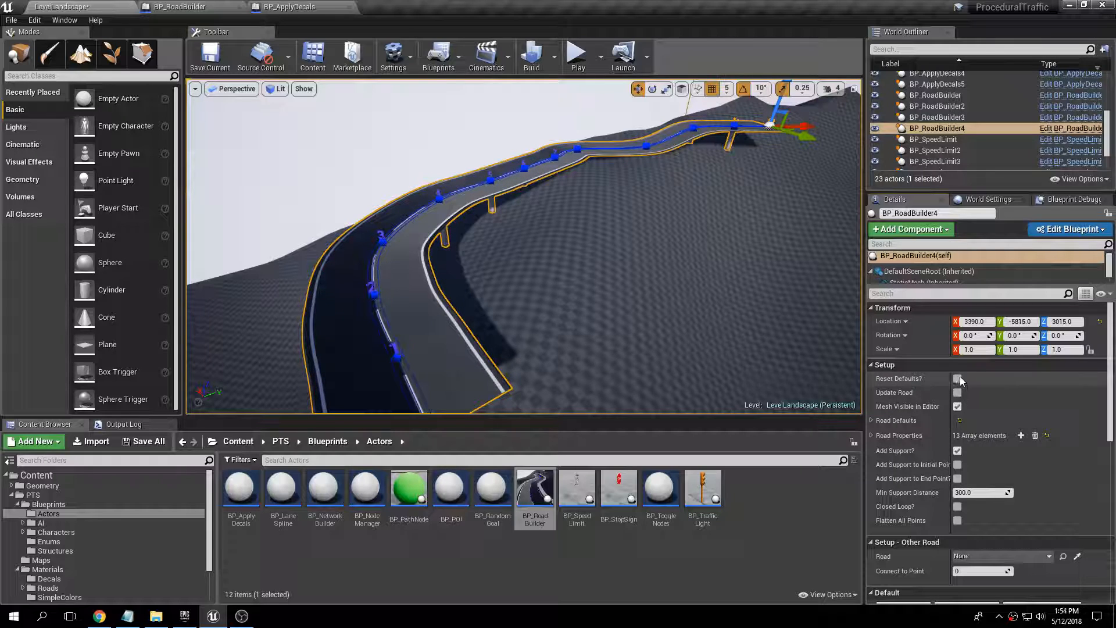
pyautogui.moveTo(533, 299); pyautogui.dragTo(466, 344, button='right')
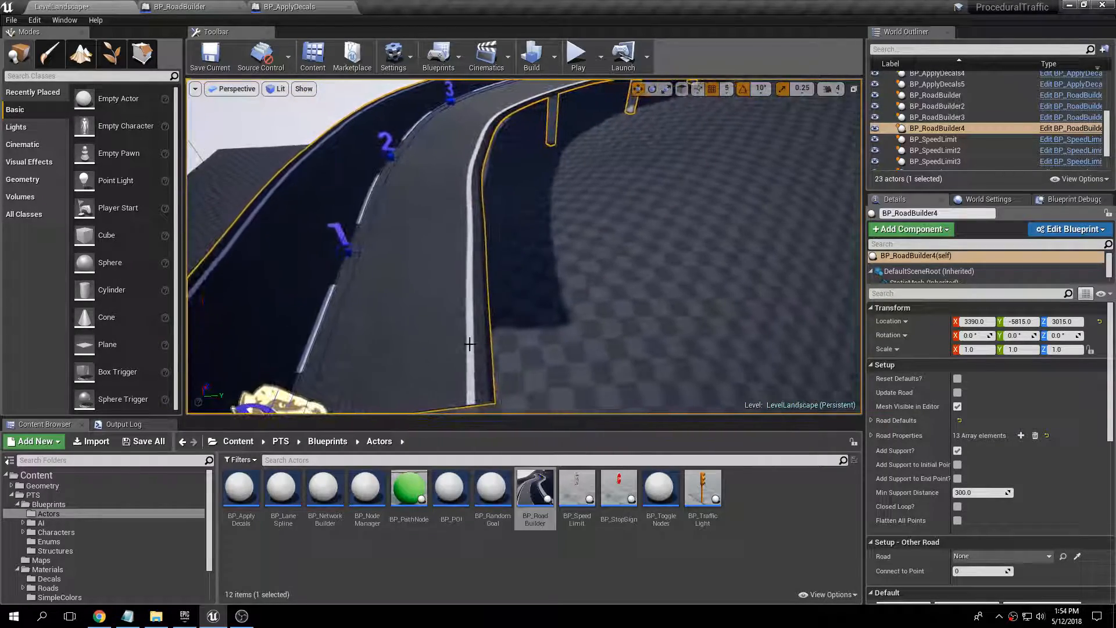
pyautogui.moveTo(633, 279); pyautogui.dragTo(561, 256, button='right')
pyautogui.moveTo(364, 190); pyautogui.dragTo(730, 213, button='right')
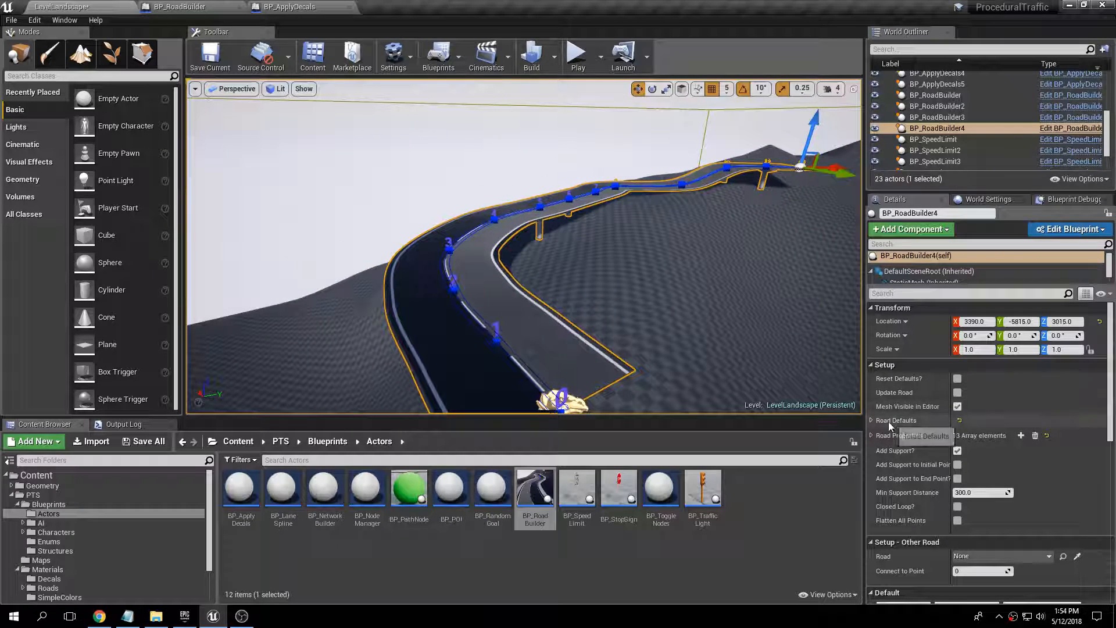
# Turn on Show Left Side Walk, Show Right Side Walk, Show Left Rail and Show Right Rail in Road Defaults.
pyautogui.click(872, 421)
pyautogui.click(958, 526)
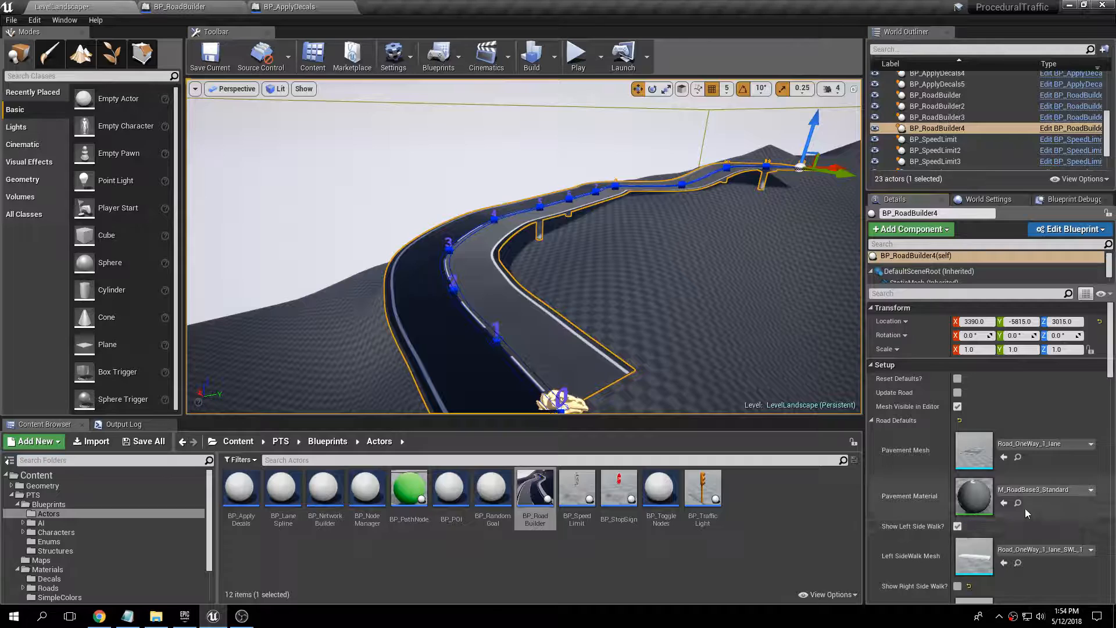
pyautogui.scroll(-2, 960, 532)
pyautogui.click(958, 530)
pyautogui.scroll(-6, 983, 506)
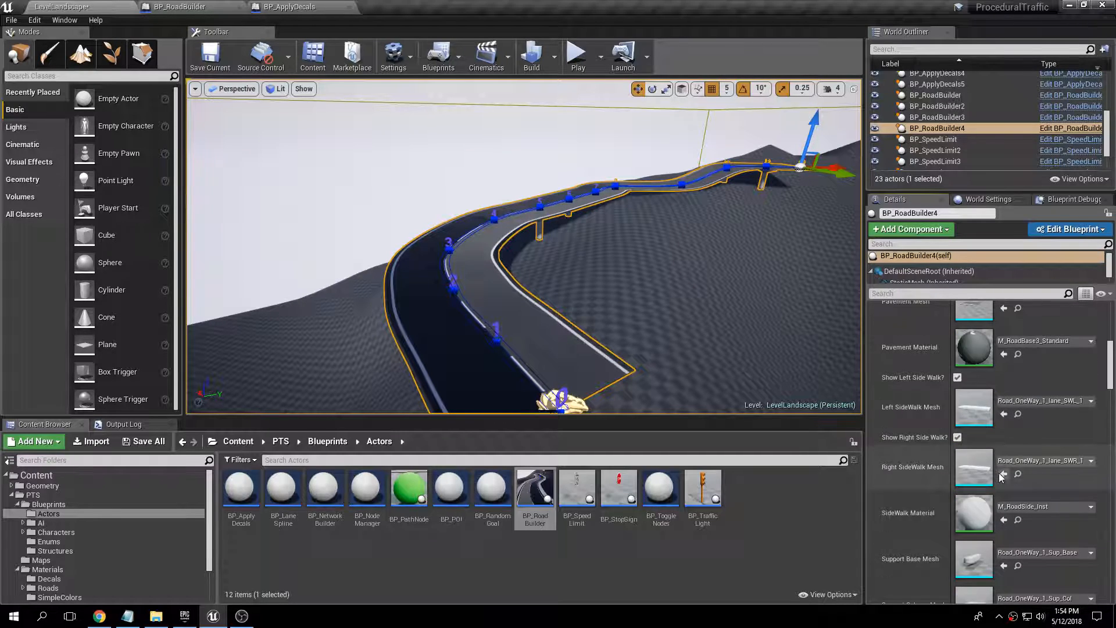
pyautogui.scroll(-1, 1001, 478)
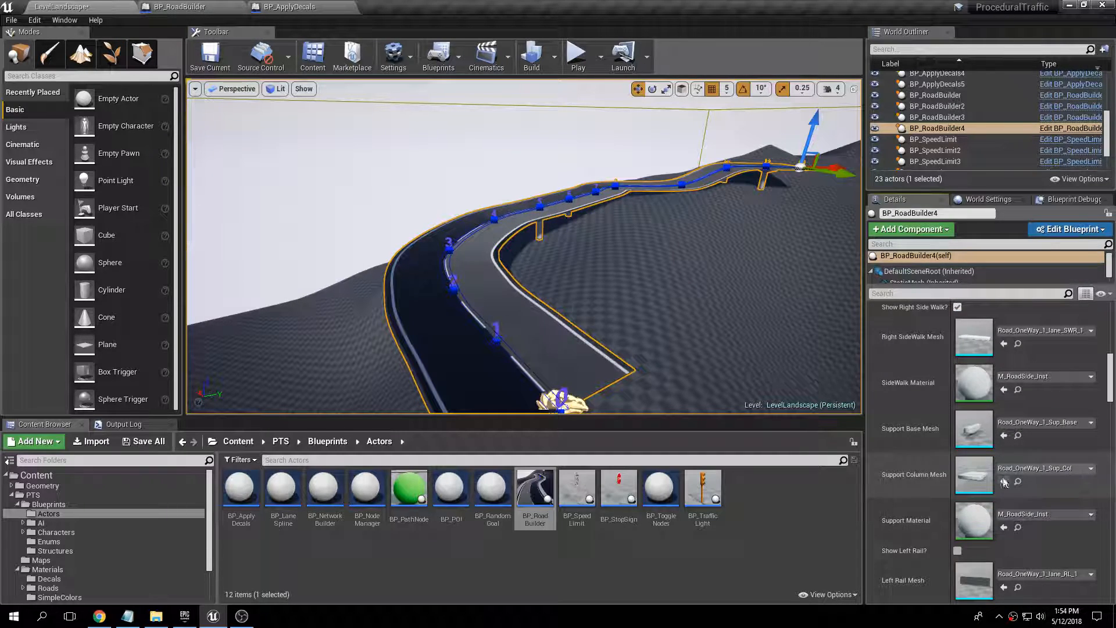
pyautogui.click(958, 551)
pyautogui.scroll(-4, 1003, 492)
pyautogui.scroll(-3, 1003, 491)
# Apply the Road Defaults to the entire road with Reset Defaults and inspect the rebuilt side walks and rails.
pyautogui.scroll(15, 959, 507)
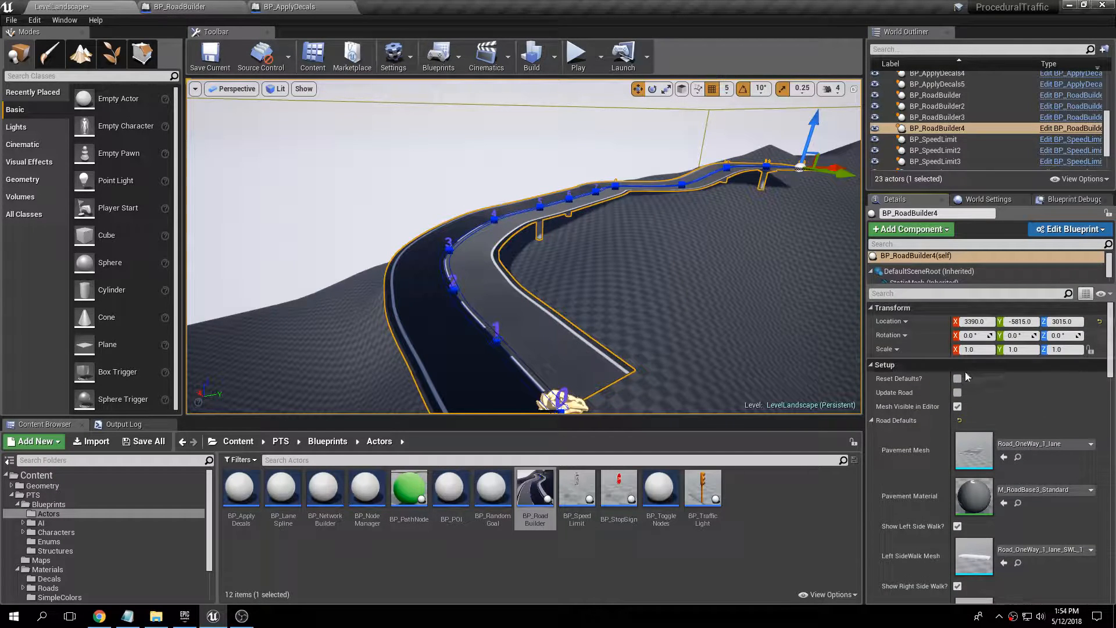
pyautogui.click(960, 378)
pyautogui.moveTo(612, 396); pyautogui.dragTo(609, 367, button='right')
pyautogui.moveTo(596, 288); pyautogui.dragTo(605, 174, button='right')
pyautogui.press('w')
# Play the level, test-drive the car along the new road, and stop the simulation.
pyautogui.click(577, 55)
pyautogui.press('w')
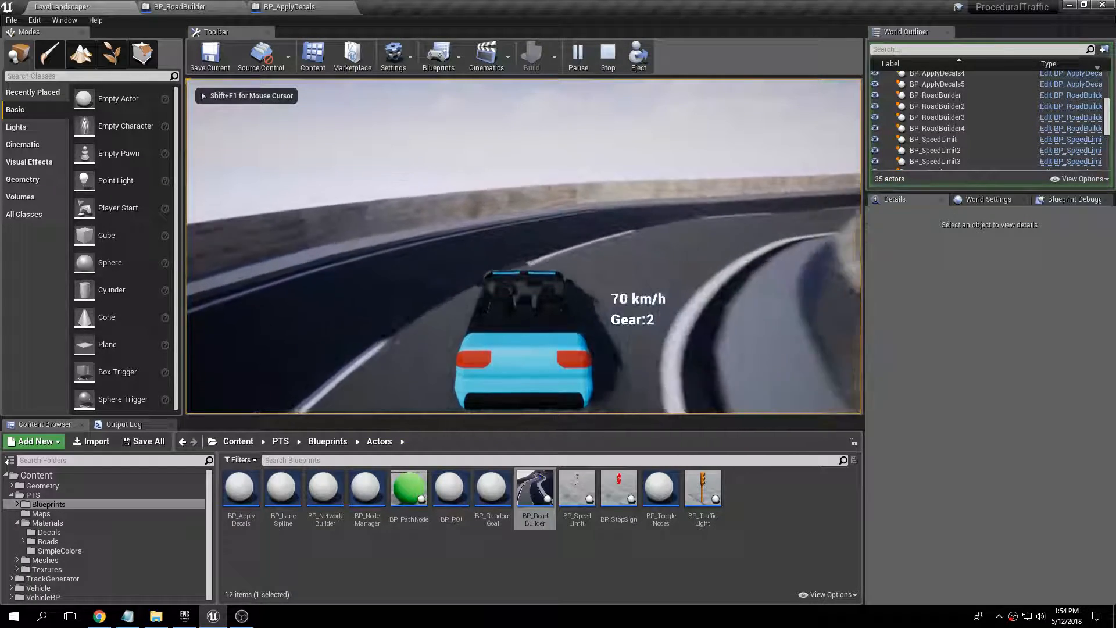
pyautogui.press('d')
pyautogui.press('w')
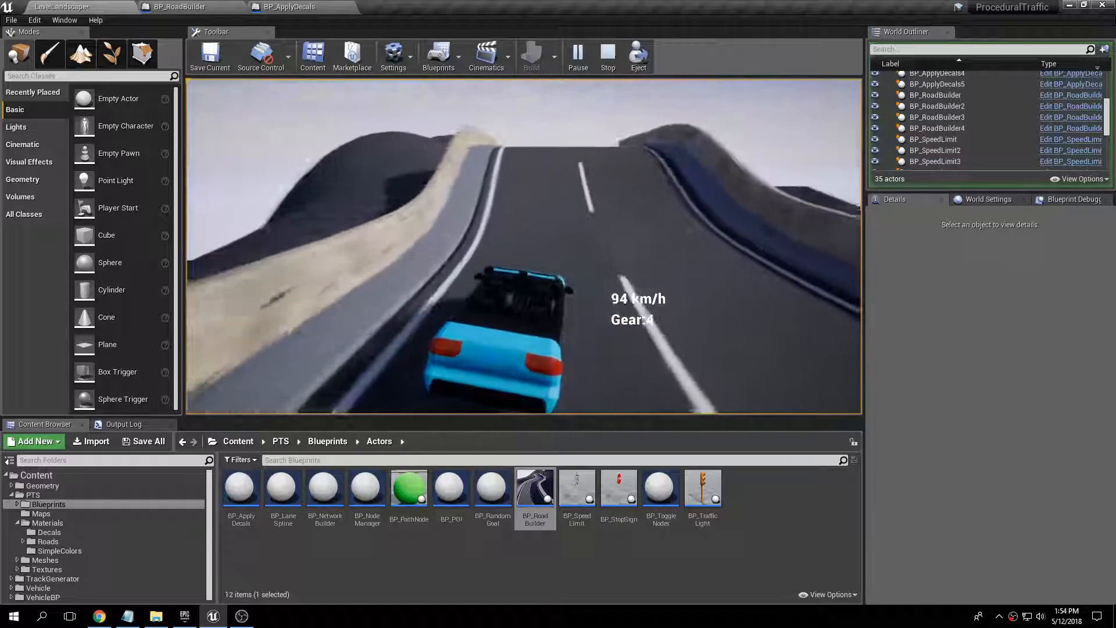
pyautogui.press('Escape')
# Select the new road and examine its pavement, side walks and rails from several angles.
pyautogui.moveTo(524, 246); pyautogui.dragTo(486, 319, button='right')
pyautogui.press('s')
pyautogui.press('s')
pyautogui.press('w')
pyautogui.moveTo(658, 256); pyautogui.dragTo(662, 259, button='right')
pyautogui.press('w')
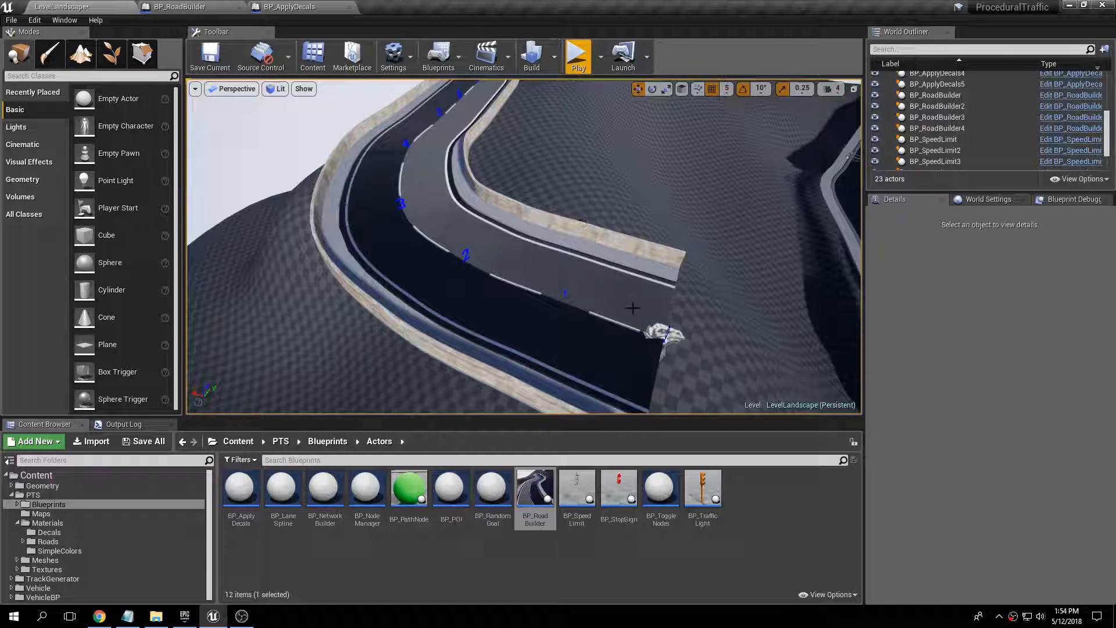
pyautogui.click(651, 291)
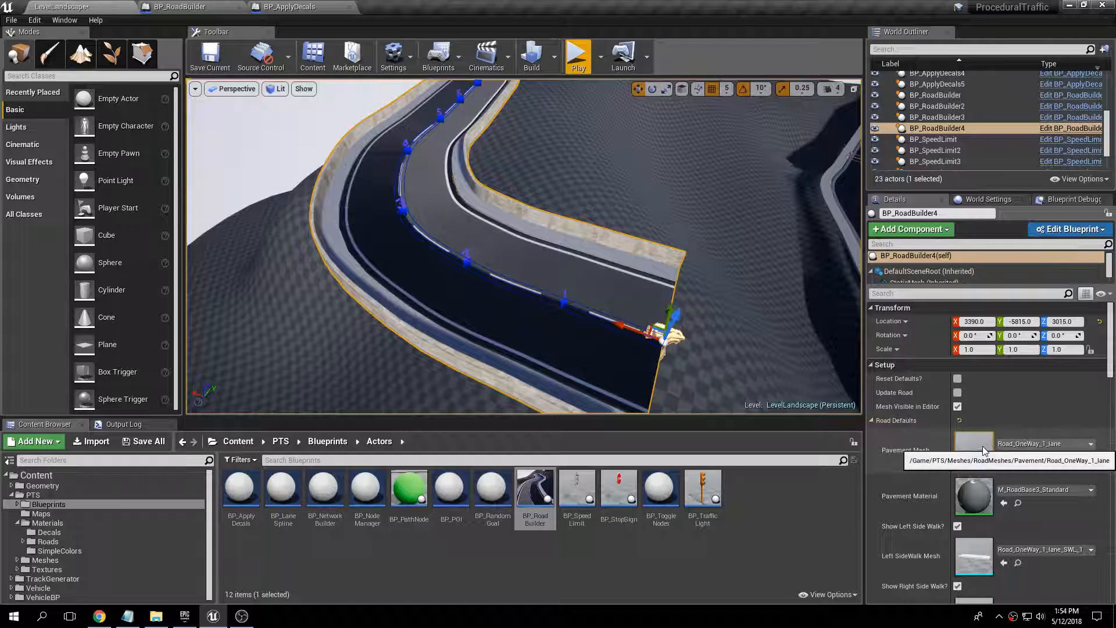
pyautogui.moveTo(679, 276); pyautogui.dragTo(634, 291, button='right')
pyautogui.press('w')
pyautogui.press('f')
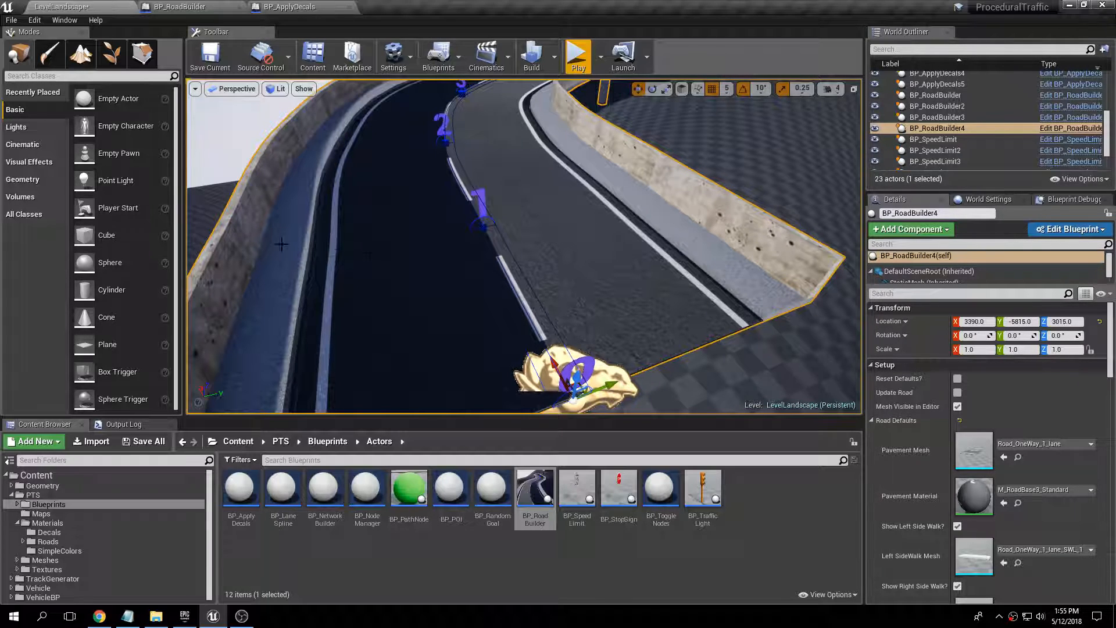
pyautogui.moveTo(533, 179); pyautogui.dragTo(547, 242, button='right')
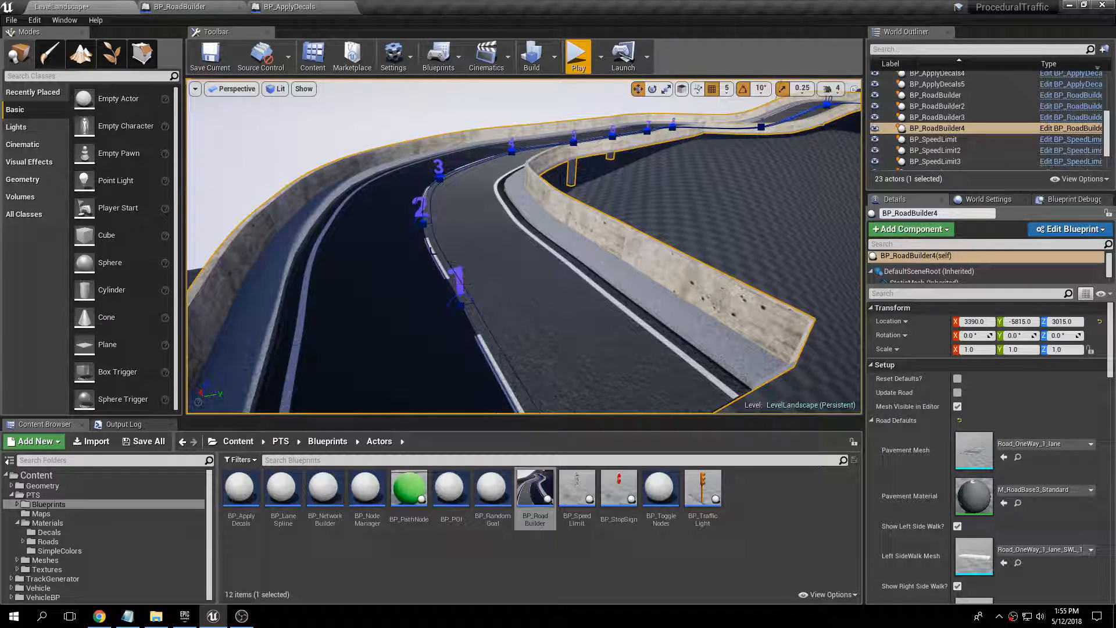
pyautogui.moveTo(659, 201)
pyautogui.mouseDown(button='right')
pyautogui.moveTo(541, 201)
pyautogui.moveTo(669, 207)
pyautogui.mouseUp(button='right')
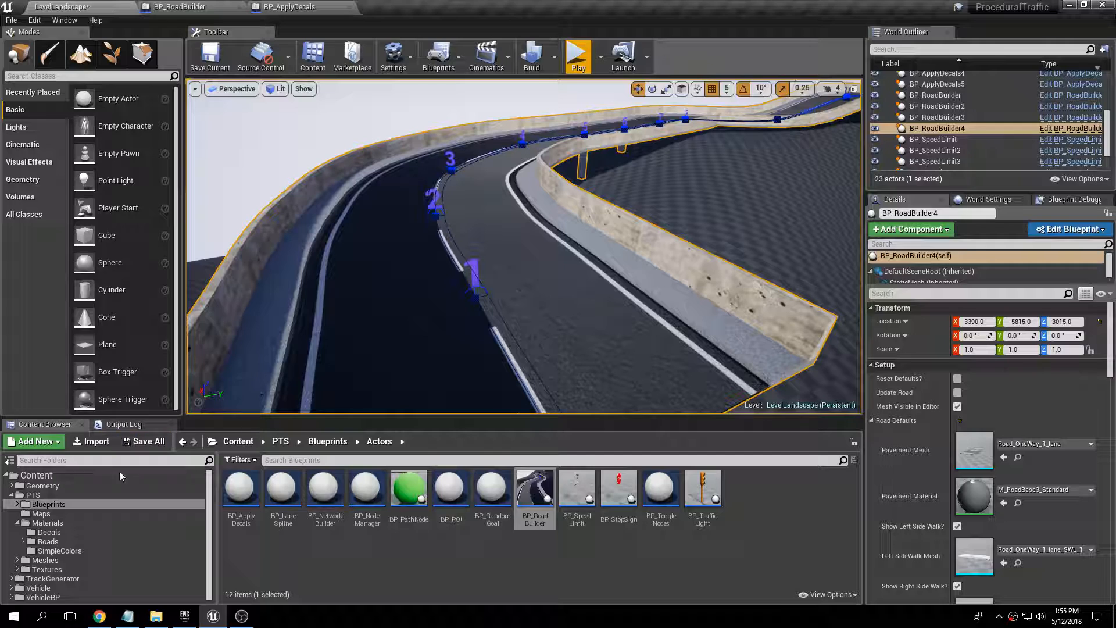
# Locate the road's pavement material in the Content Browser and open M_RoadBase3_Standard in a floating window beside the viewport.
pyautogui.click(71, 523)
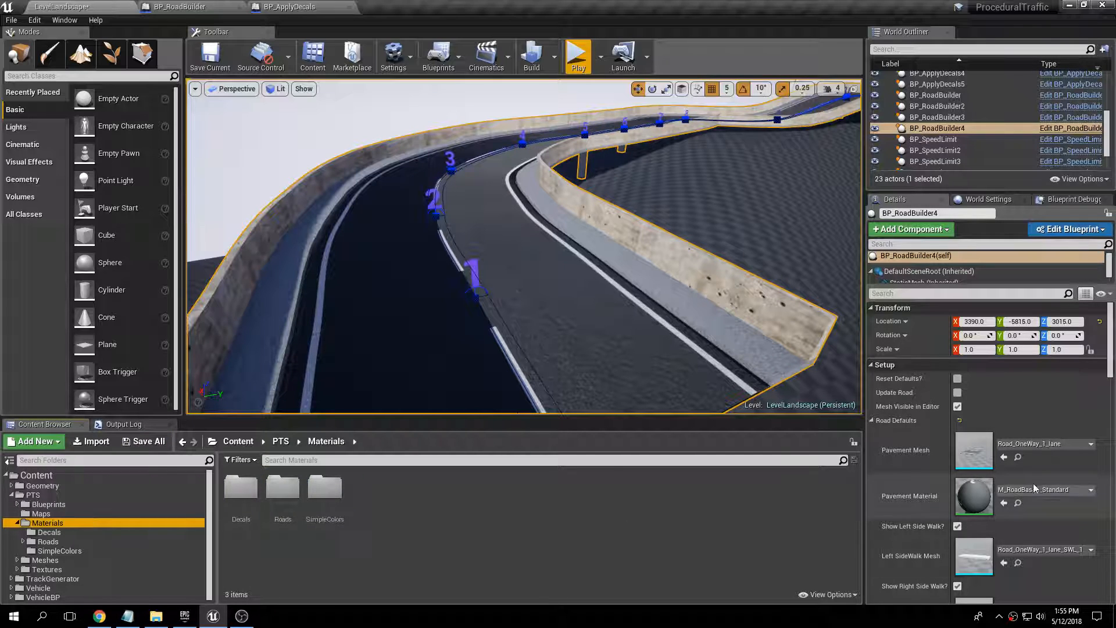
pyautogui.click(1018, 504)
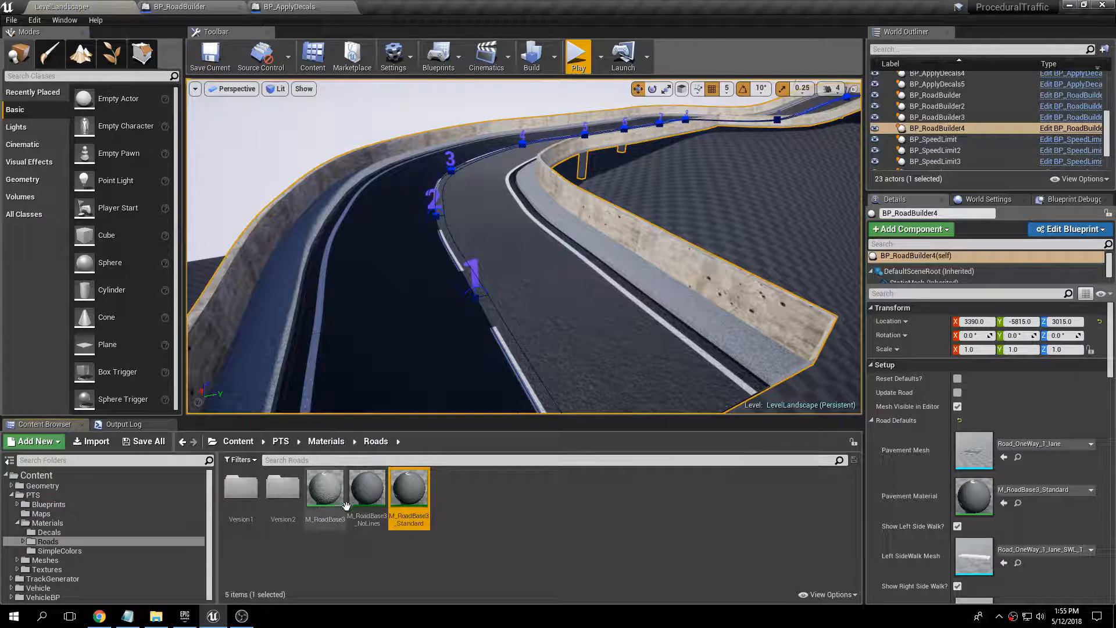
pyautogui.doubleClick(409, 491)
pyautogui.moveTo(411, 9); pyautogui.dragTo(835, 30)
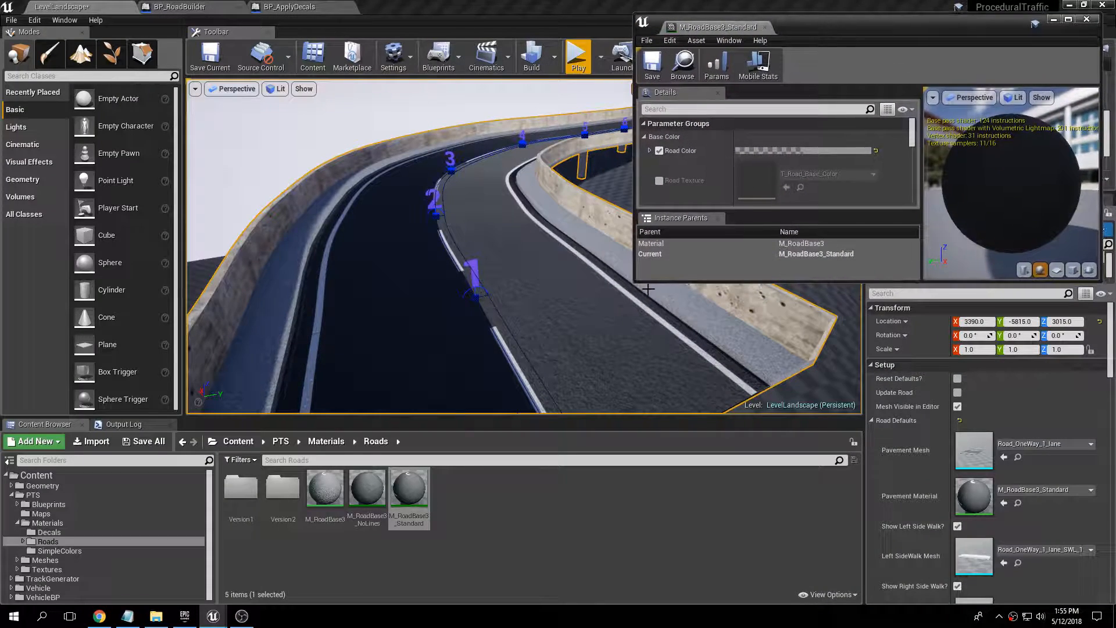
pyautogui.moveTo(638, 282); pyautogui.dragTo(610, 605)
pyautogui.press('s')
pyautogui.moveTo(452, 202); pyautogui.dragTo(451, 202, button='right')
pyautogui.press('w')
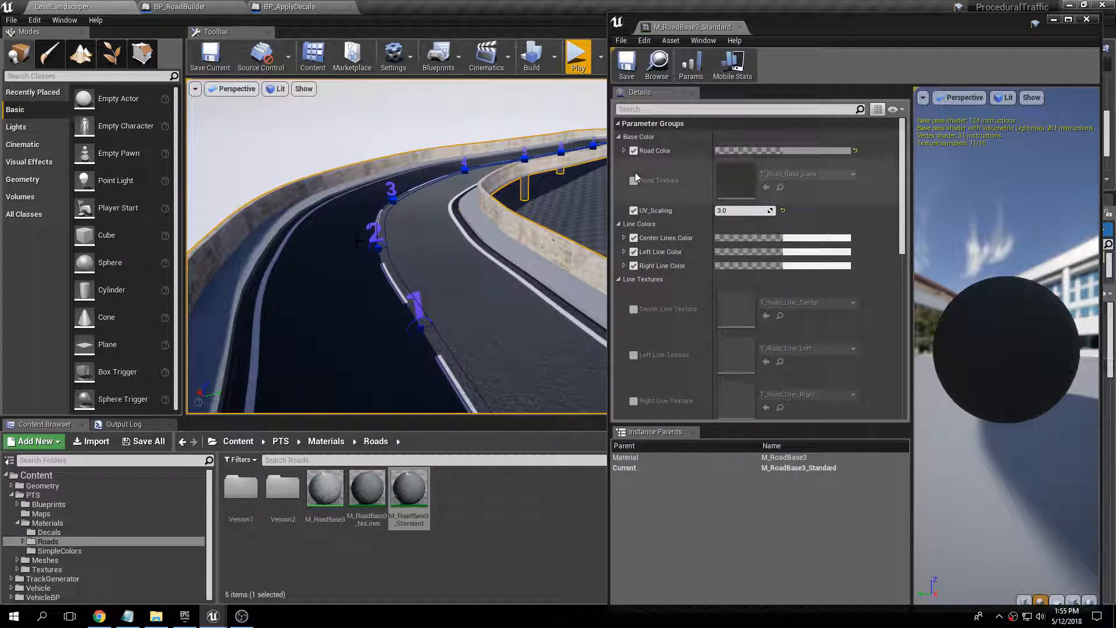
# Try a darker and a tinted Road Color, cancel the colour change, and toggle the Road Texture override on and off.
pyautogui.click(838, 151)
pyautogui.moveTo(1020, 282)
pyautogui.mouseDown()
pyautogui.moveTo(1027, 239)
pyautogui.moveTo(1031, 293)
pyautogui.mouseUp()
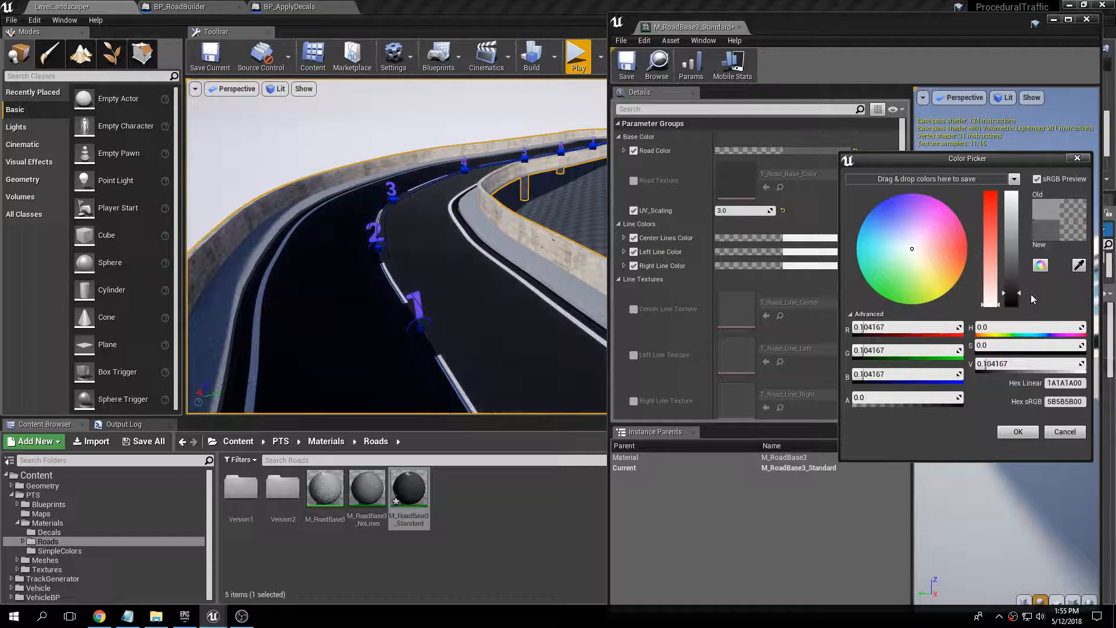
pyautogui.moveTo(943, 245); pyautogui.dragTo(927, 215)
pyautogui.click(1074, 217)
pyautogui.click(1064, 431)
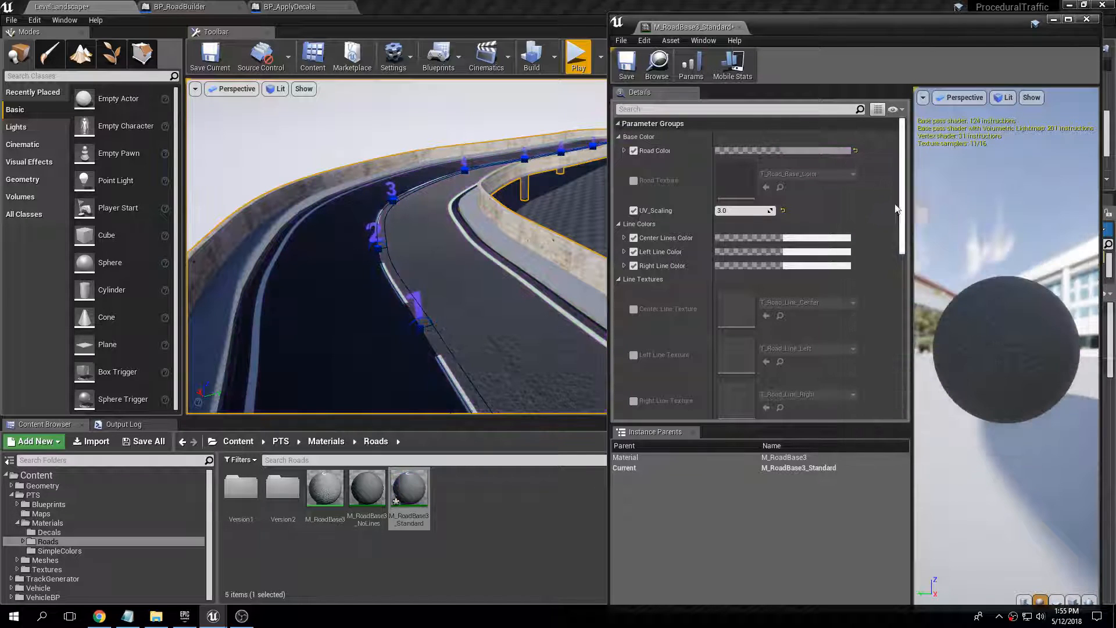
pyautogui.click(633, 181)
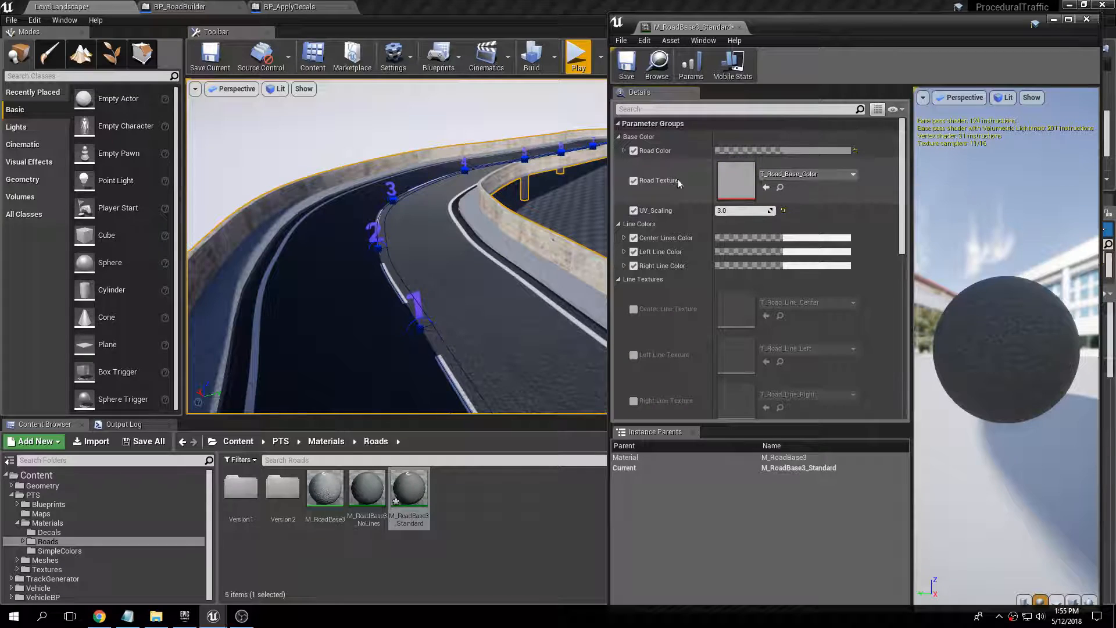
pyautogui.click(633, 181)
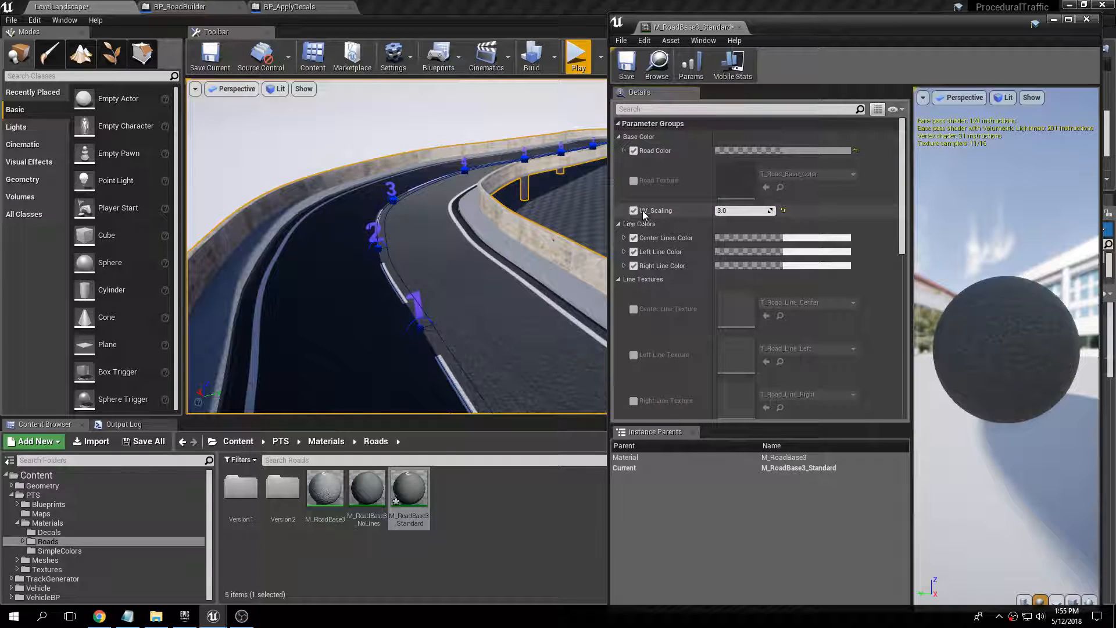
# Try UV_Scaling 2 on the pavement texture, set it to 4, and save the material instance.
pyautogui.click(729, 213)
pyautogui.moveTo(442, 199)
pyautogui.mouseDown(button='right')
pyautogui.moveTo(435, 233)
pyautogui.moveTo(451, 203)
pyautogui.moveTo(448, 169)
pyautogui.moveTo(445, 192)
pyautogui.mouseUp(button='right')
pyautogui.click(737, 212)
pyautogui.write('2')
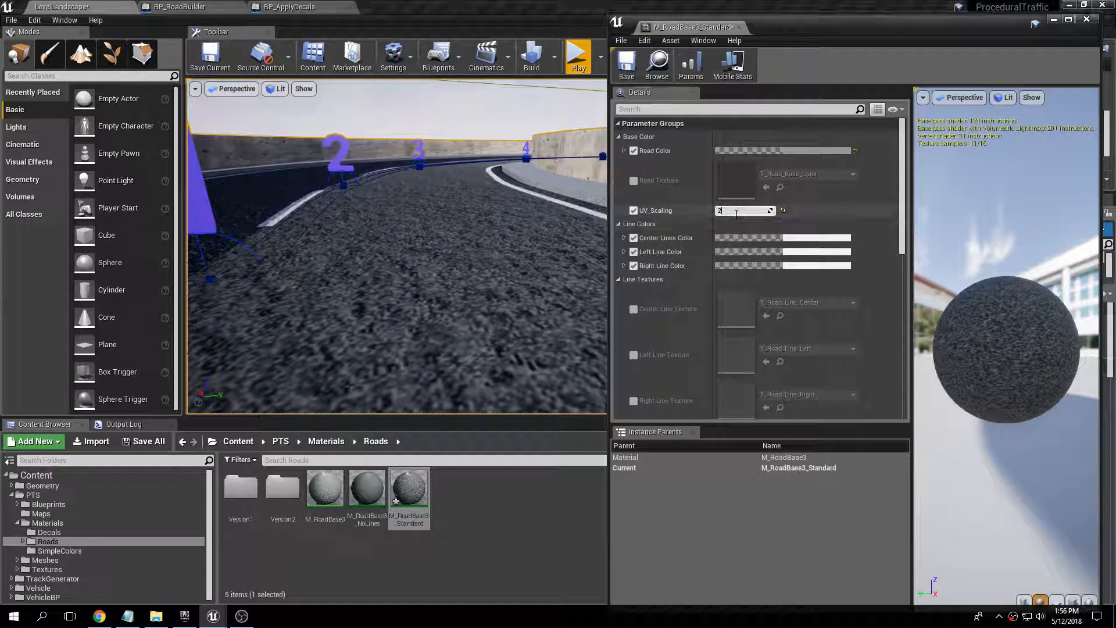
pyautogui.press('Return')
pyautogui.write('4')
pyautogui.press('Return')
pyautogui.press('Return')
pyautogui.moveTo(482, 197); pyautogui.dragTo(479, 206, button='right')
pyautogui.click(627, 65)
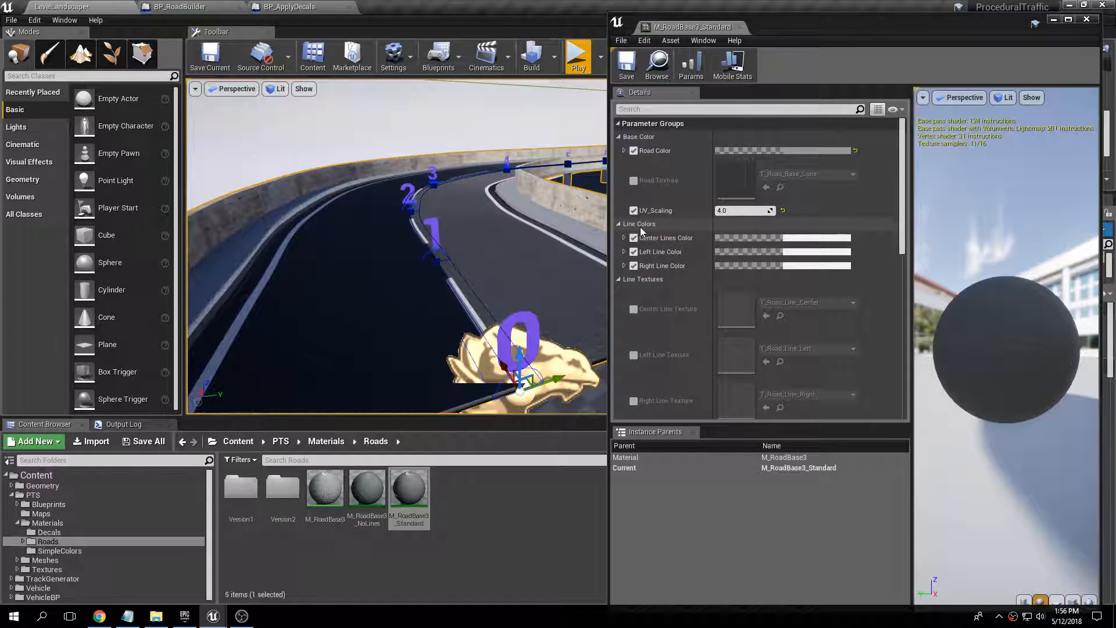
# Collapse the Line Textures group and set the Center Lines Color to golden yellow, hex sRGB F2CA0000.
pyautogui.moveTo(531, 264); pyautogui.dragTo(541, 269, button='right')
pyautogui.click(618, 279)
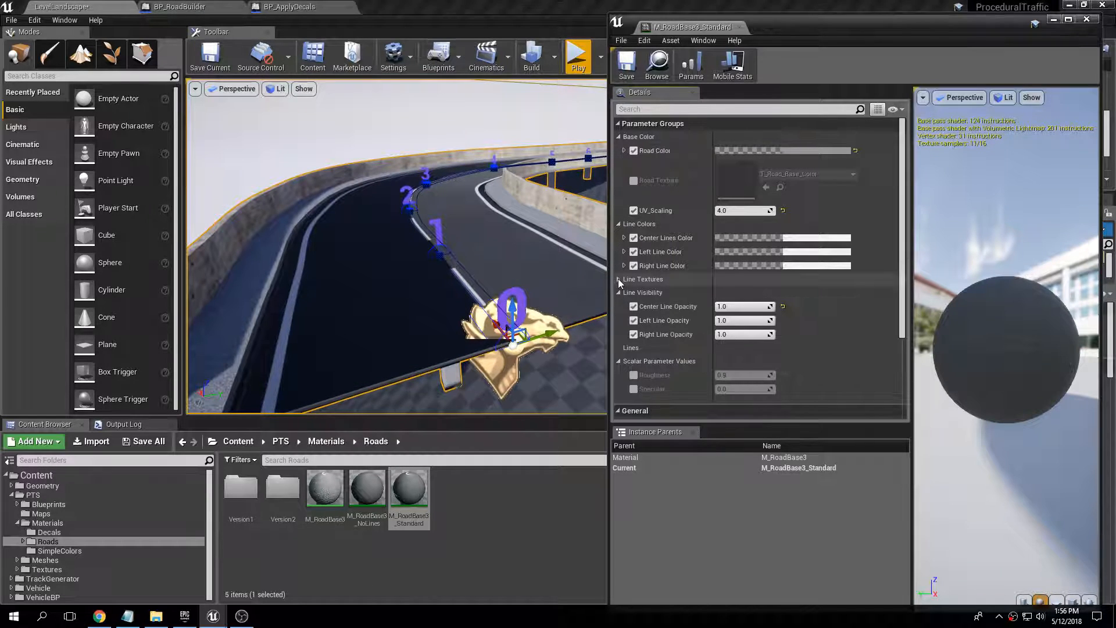
pyautogui.click(794, 239)
pyautogui.moveTo(903, 374); pyautogui.dragTo(925, 377)
pyautogui.moveTo(401, 250); pyautogui.dragTo(422, 306, button='right')
pyautogui.press('w')
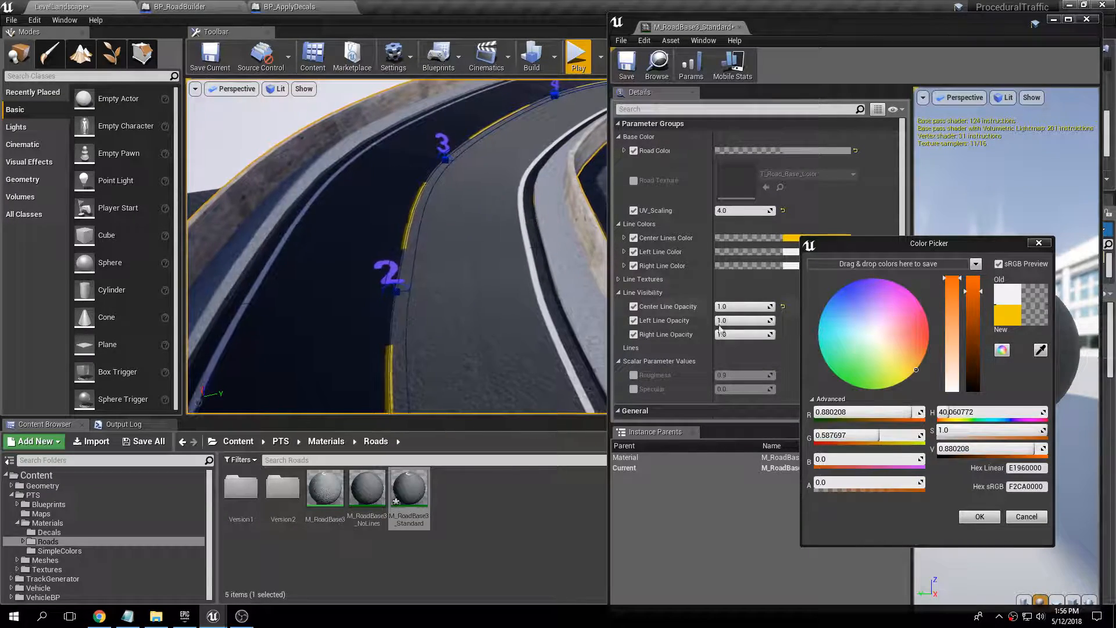
pyautogui.click(977, 516)
# Try a different Left Line Color on the road and cancel the change.
pyautogui.click(764, 252)
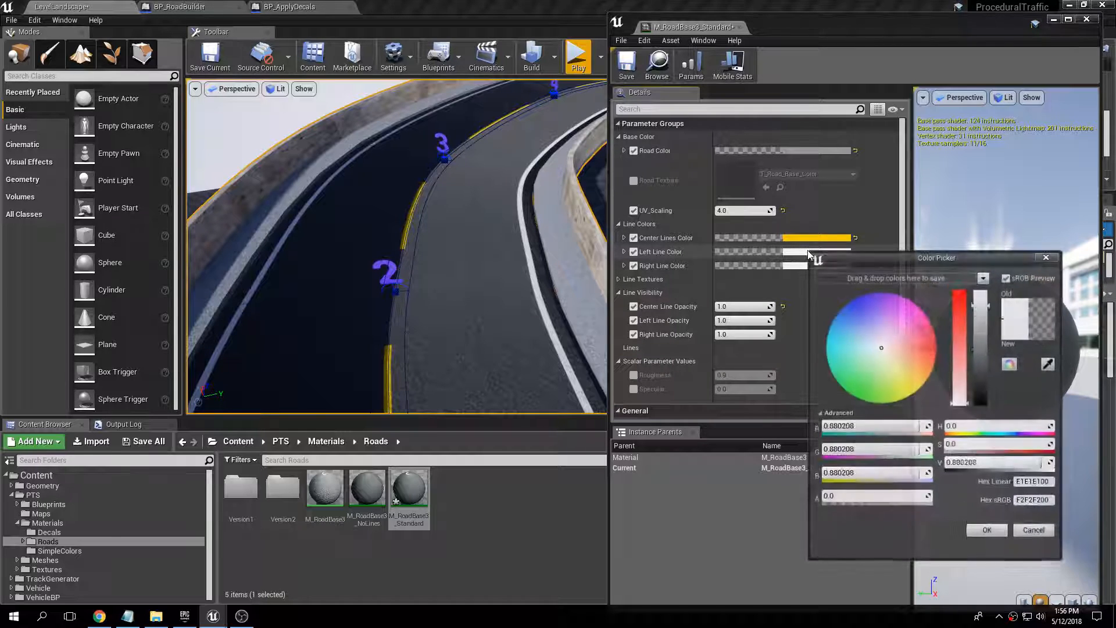
pyautogui.click(933, 347)
pyautogui.moveTo(466, 221); pyautogui.dragTo(401, 250, button='right')
pyautogui.click(1034, 531)
pyautogui.moveTo(544, 276)
pyautogui.mouseDown(button='right')
pyautogui.moveTo(562, 276)
pyautogui.moveTo(549, 279)
pyautogui.mouseUp(button='right')
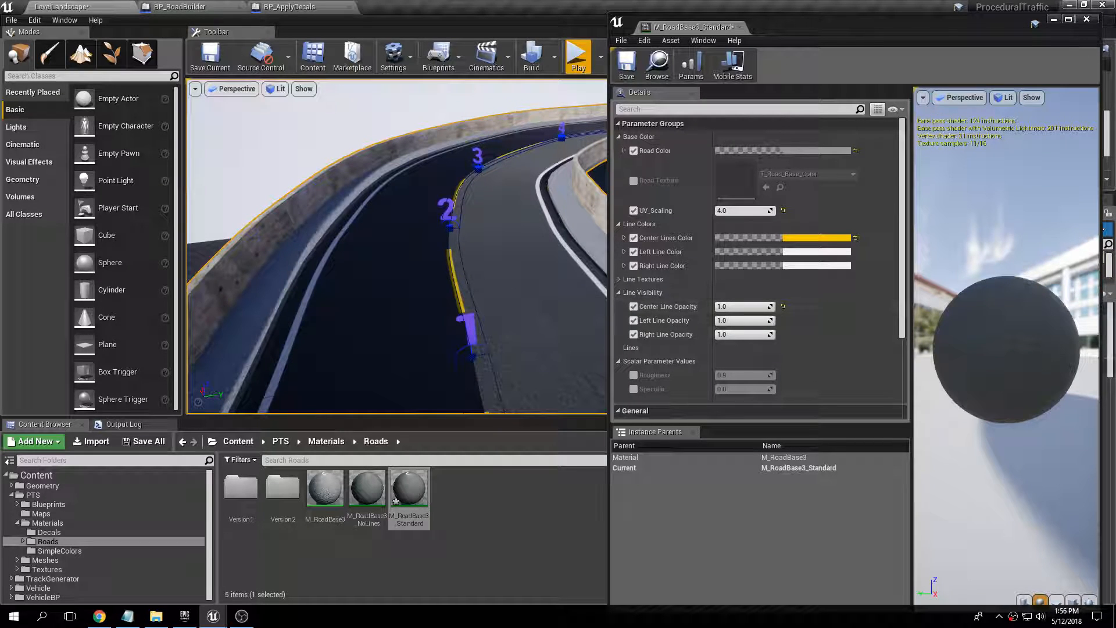
# Test the road's centre line visibility with Center Line Opacity and set the value back to 1.
pyautogui.moveTo(494, 232)
pyautogui.mouseDown(button='right')
pyautogui.moveTo(506, 303)
pyautogui.moveTo(500, 233)
pyautogui.moveTo(515, 226)
pyautogui.moveTo(541, 256)
pyautogui.moveTo(511, 267)
pyautogui.moveTo(506, 256)
pyautogui.mouseUp(button='right')
pyautogui.press('w')
pyautogui.press('w')
pyautogui.press('s')
pyautogui.click(732, 307)
pyautogui.write('1')
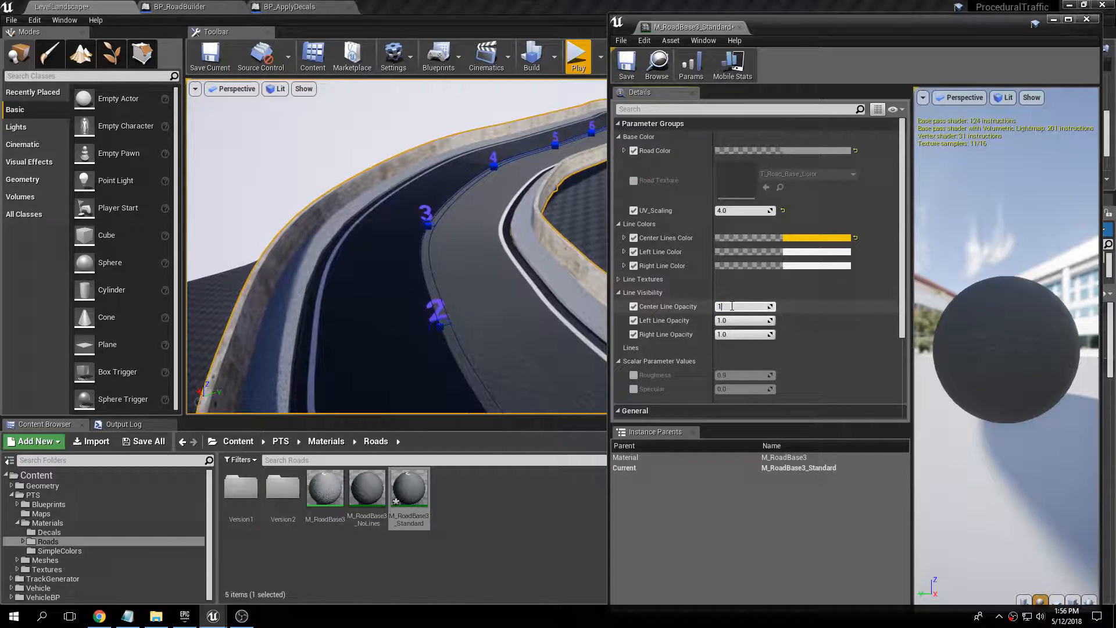
pyautogui.press('Return')
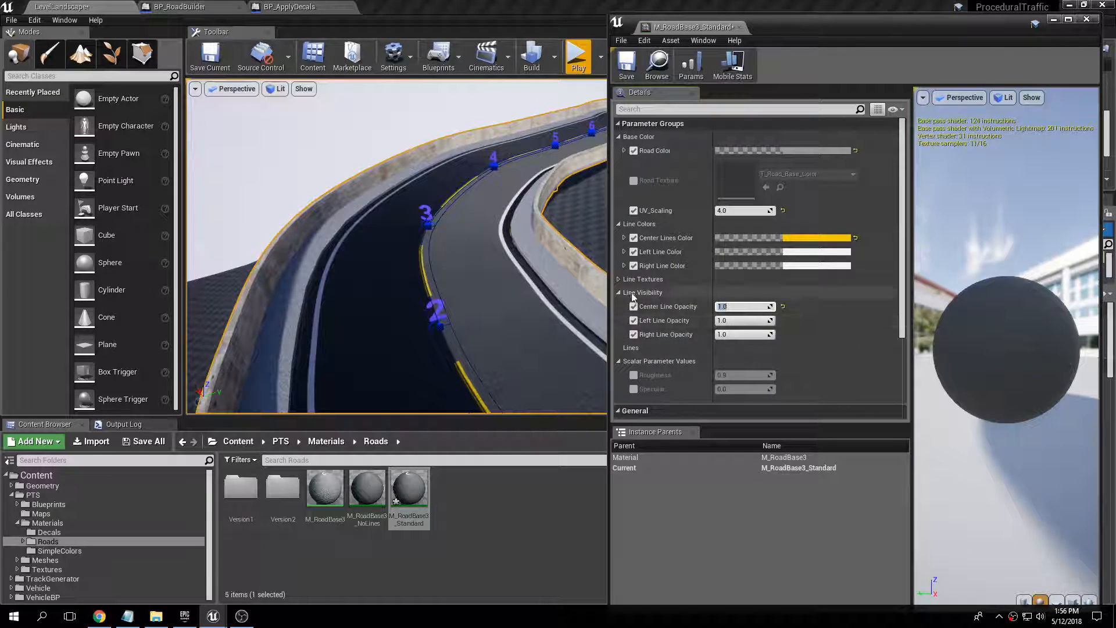
# Set Left Line Opacity to 0 to hide the left line, inspect the road, and restore the value to 1.
pyautogui.write('0')
pyautogui.press('Return')
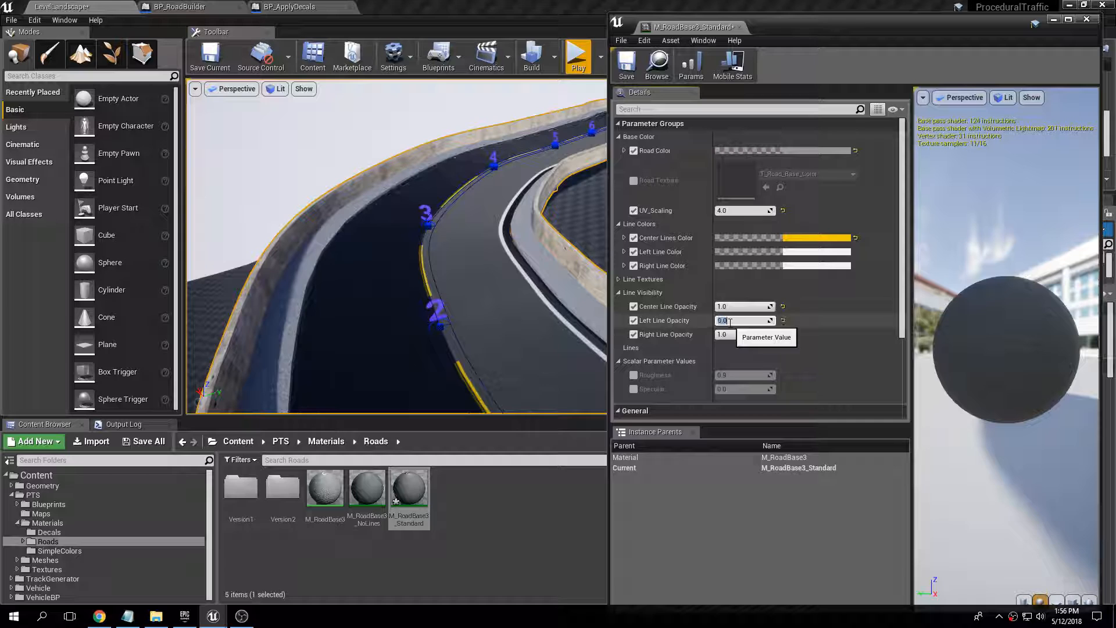
pyautogui.moveTo(432, 226); pyautogui.dragTo(441, 276, button='right')
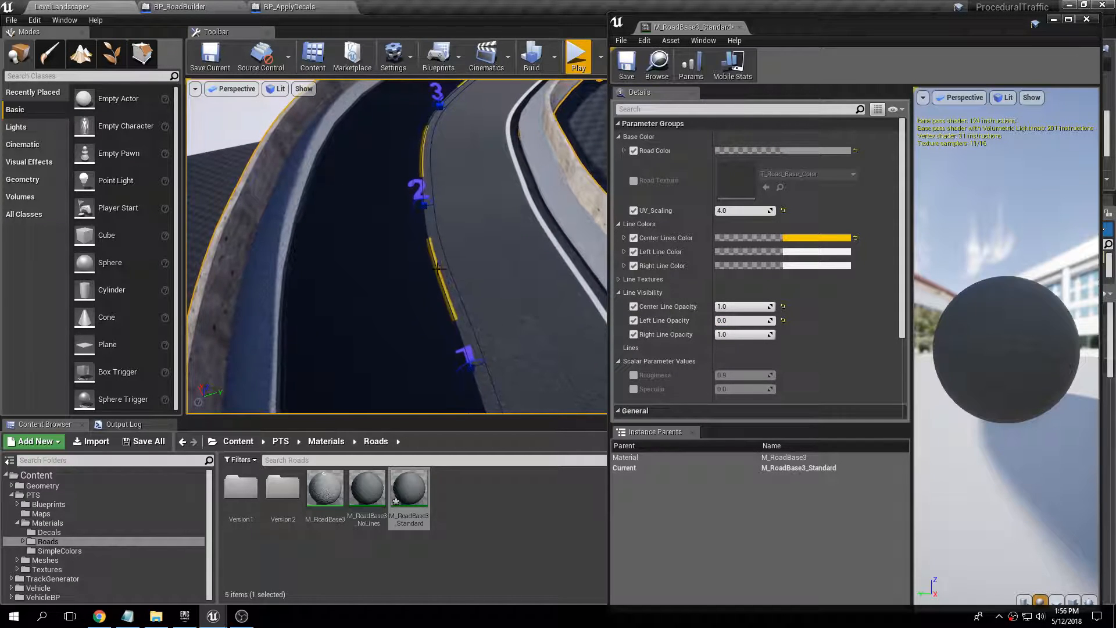
pyautogui.moveTo(512, 278); pyautogui.dragTo(512, 278, button='right')
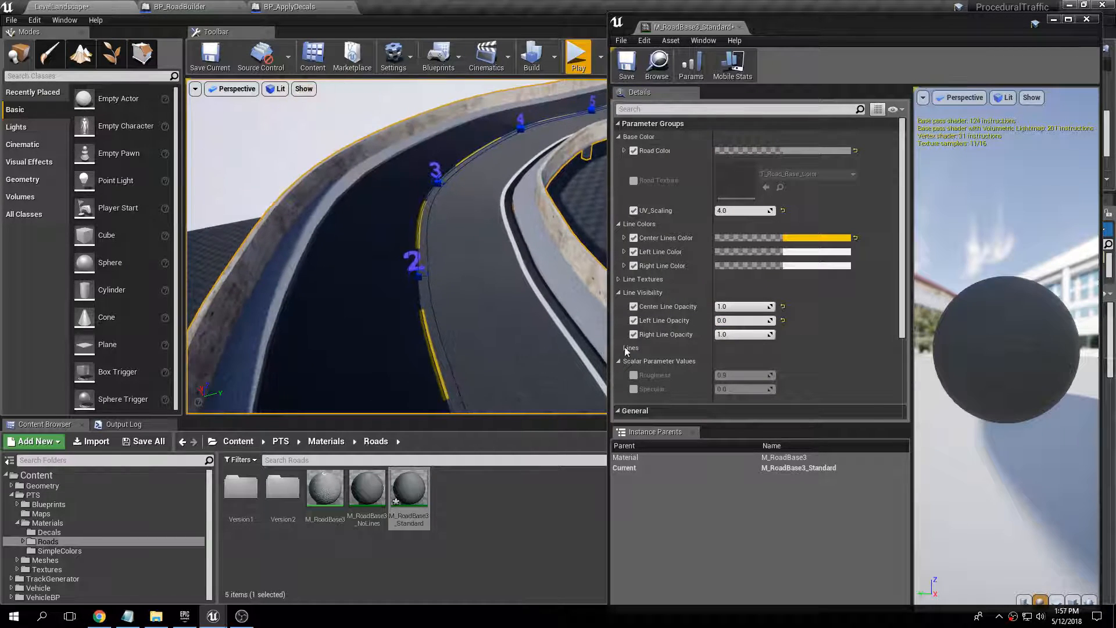
pyautogui.click(741, 320)
pyautogui.write('1')
pyautogui.press('Return')
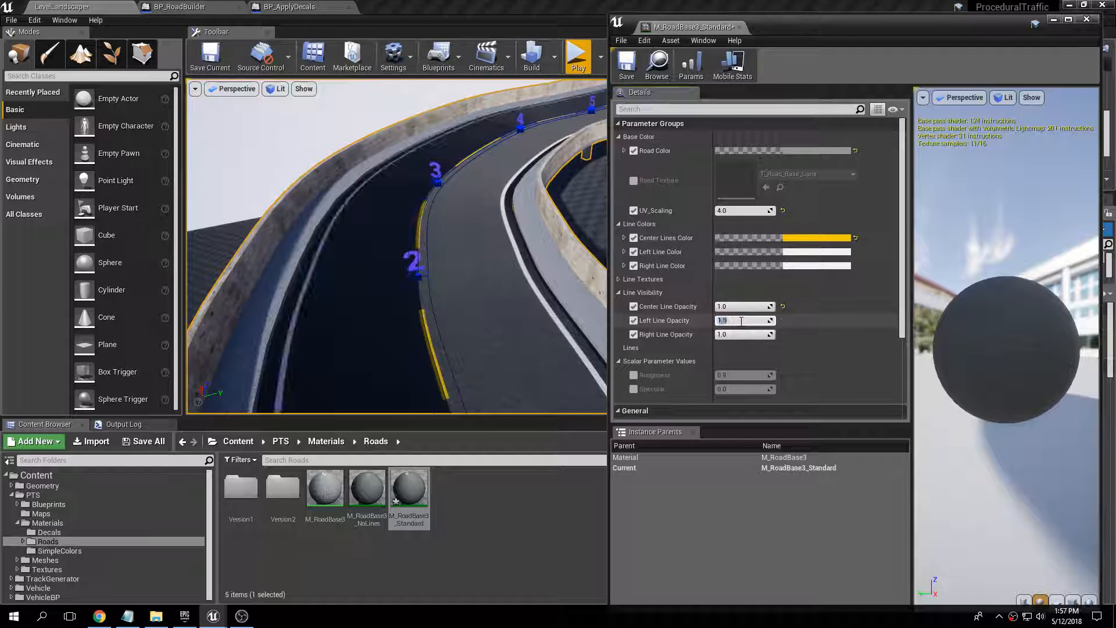
# Inspect the yellow centre line along the road, save M_RoadBase3_Standard, and close its editor.
pyautogui.moveTo(457, 364)
pyautogui.mouseDown(button='right')
pyautogui.moveTo(483, 377)
pyautogui.moveTo(465, 351)
pyautogui.moveTo(474, 372)
pyautogui.moveTo(456, 364)
pyautogui.mouseUp(button='right')
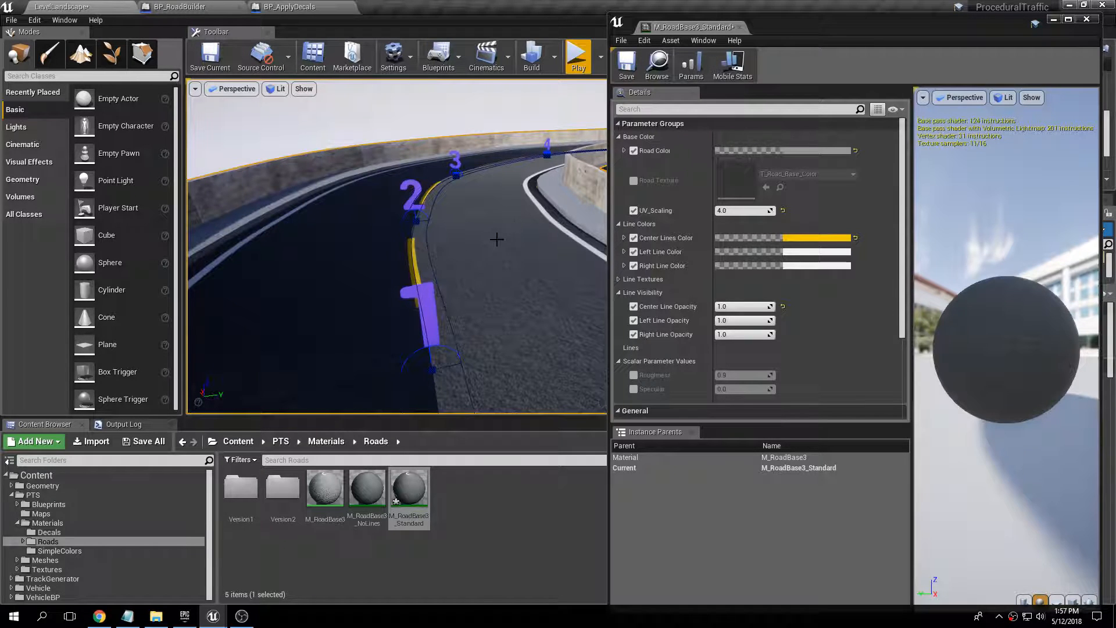
pyautogui.moveTo(425, 177)
pyautogui.mouseDown(button='right')
pyautogui.moveTo(395, 187)
pyautogui.moveTo(425, 176)
pyautogui.mouseUp(button='right')
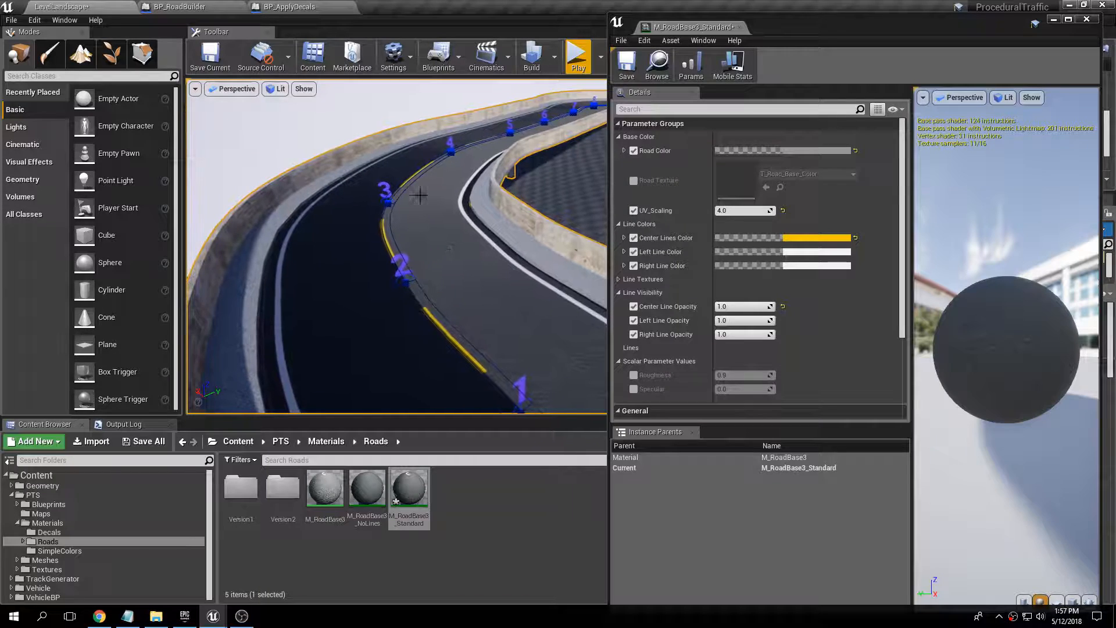
pyautogui.click(627, 64)
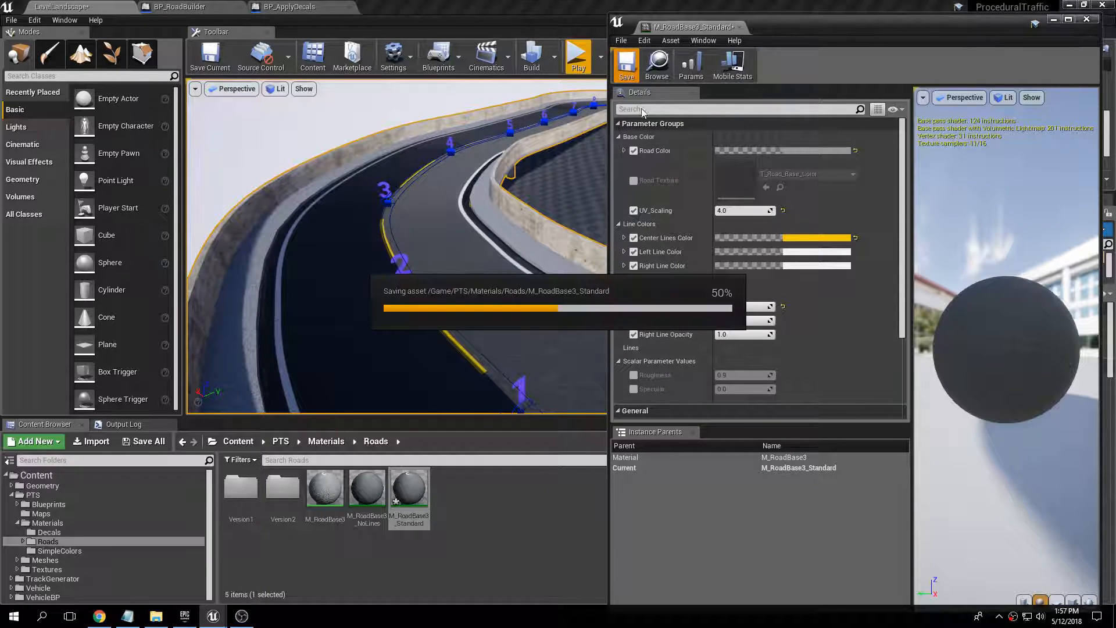
pyautogui.moveTo(501, 223); pyautogui.dragTo(489, 225, button='right')
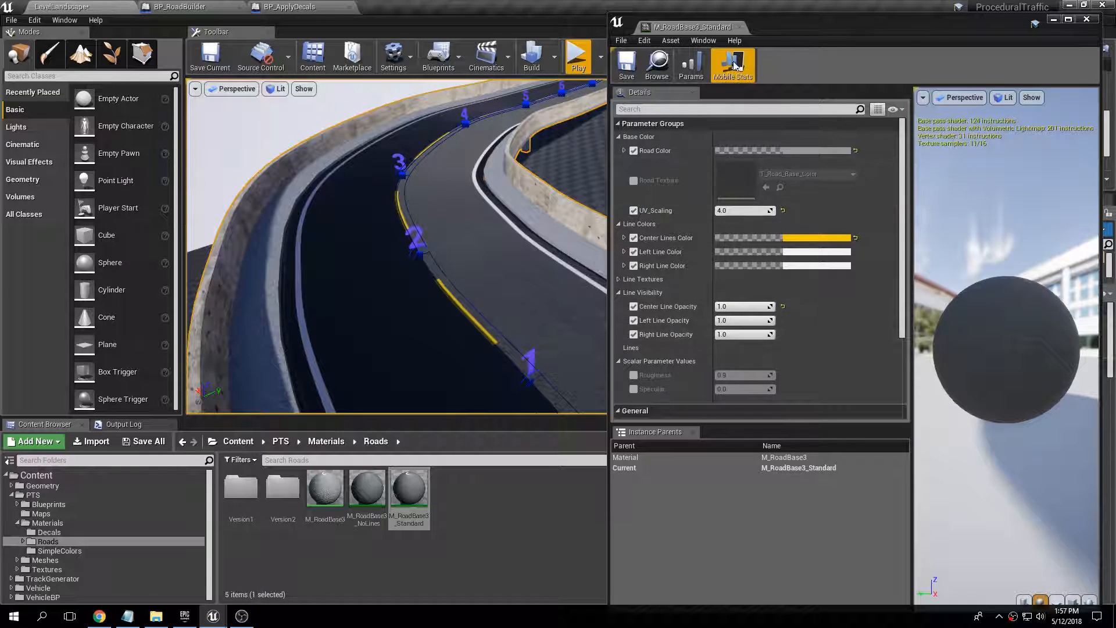
pyautogui.click(739, 27)
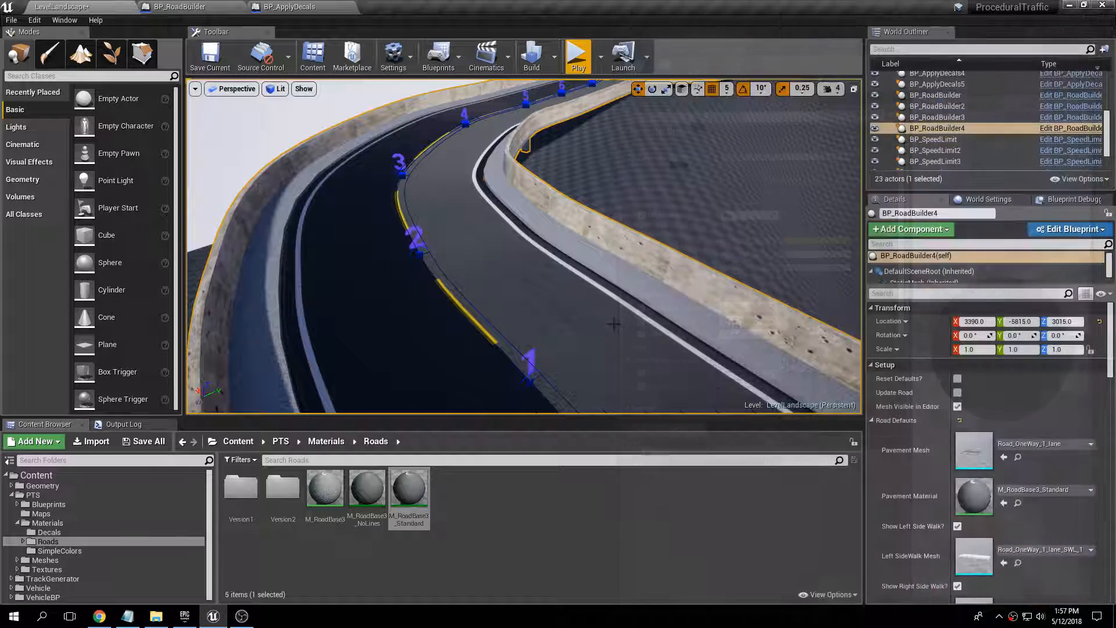
# Open the M_RoadBase3_Standard and M_RoadBase3_NoLines material instances to compare their parameters, and return to the level.
pyautogui.doubleClick(409, 491)
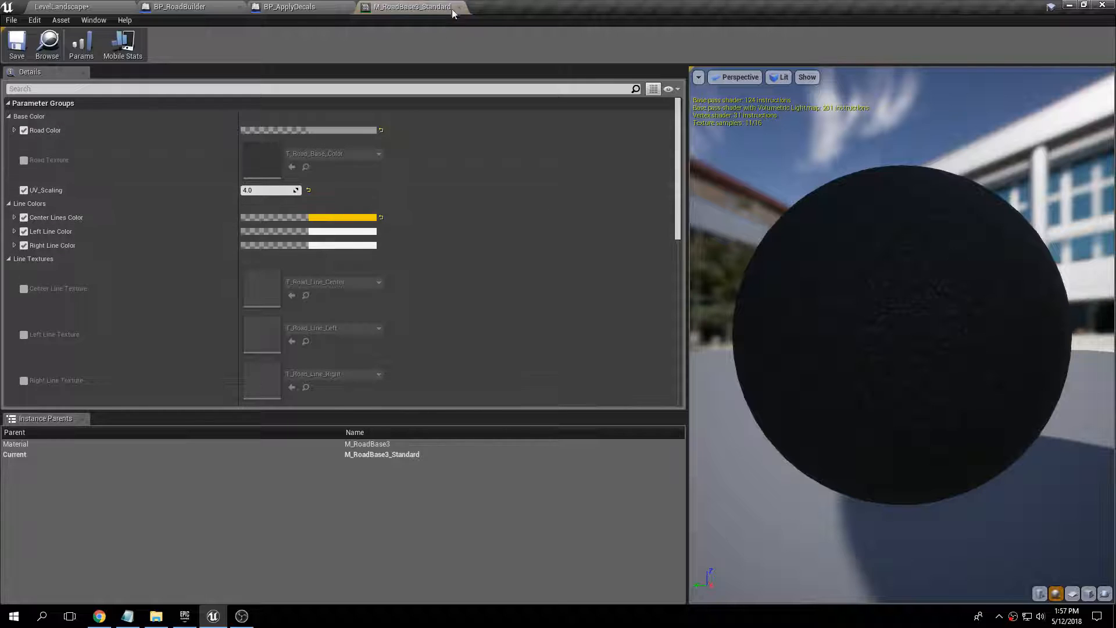
pyautogui.click(111, 7)
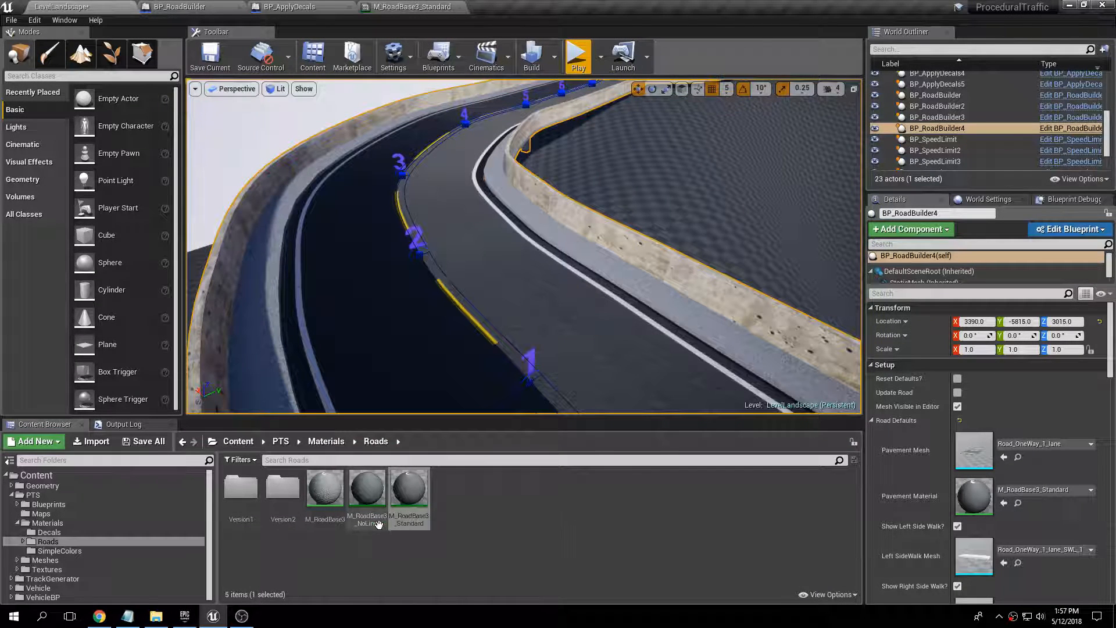
pyautogui.doubleClick(367, 491)
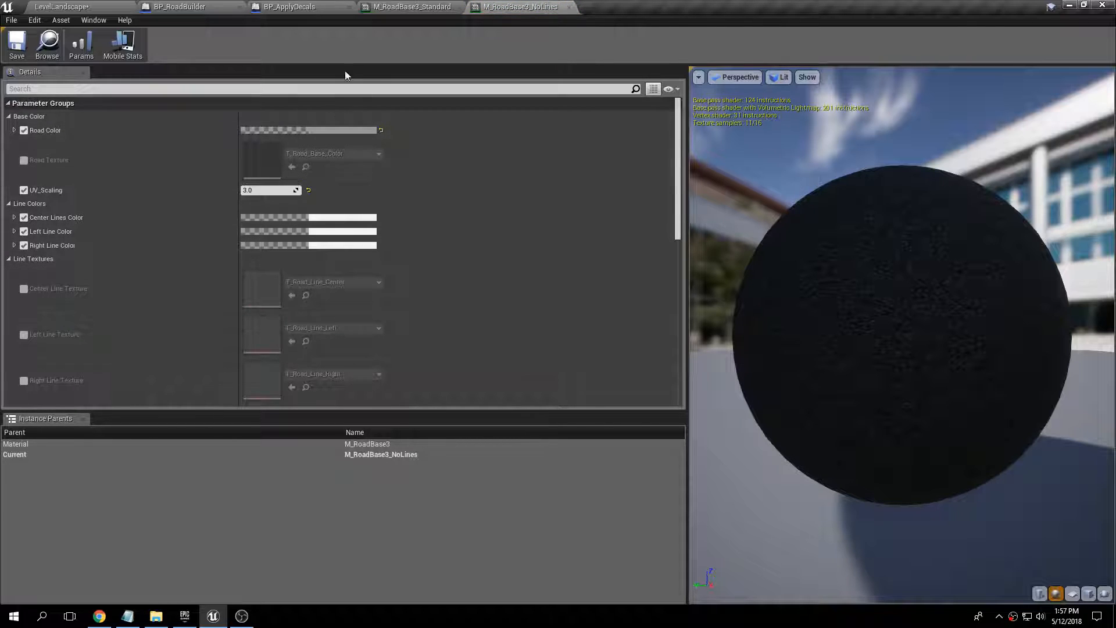
pyautogui.click(61, 6)
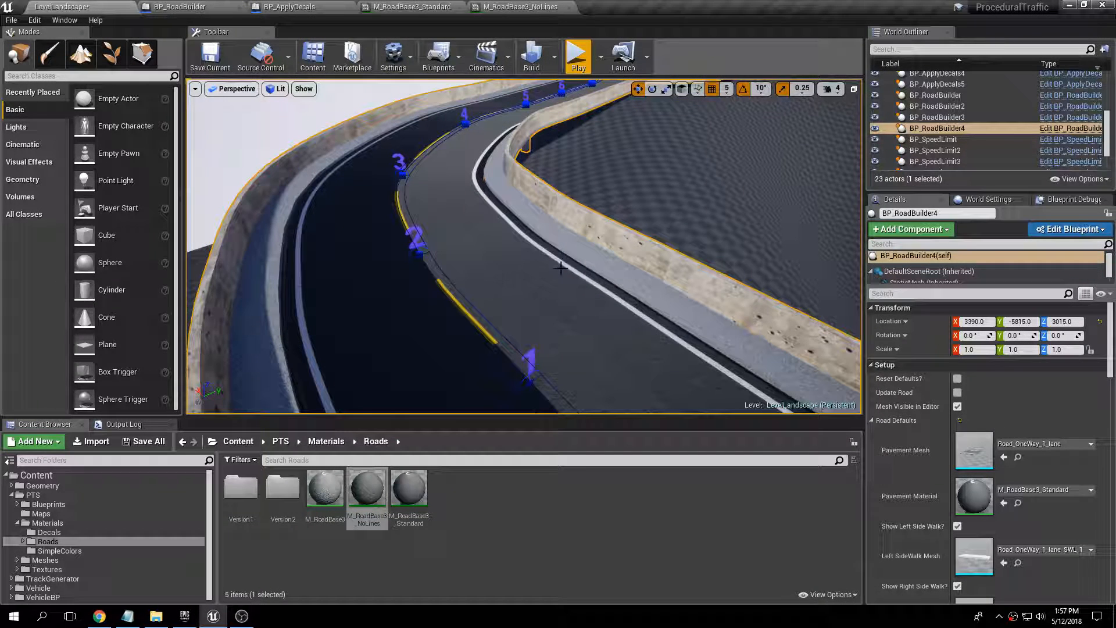
# Set the Pavement Material of point 3 in Road Properties to M_RoadBase3_NoLines and inspect that road segment.
pyautogui.click(871, 421)
pyautogui.click(871, 436)
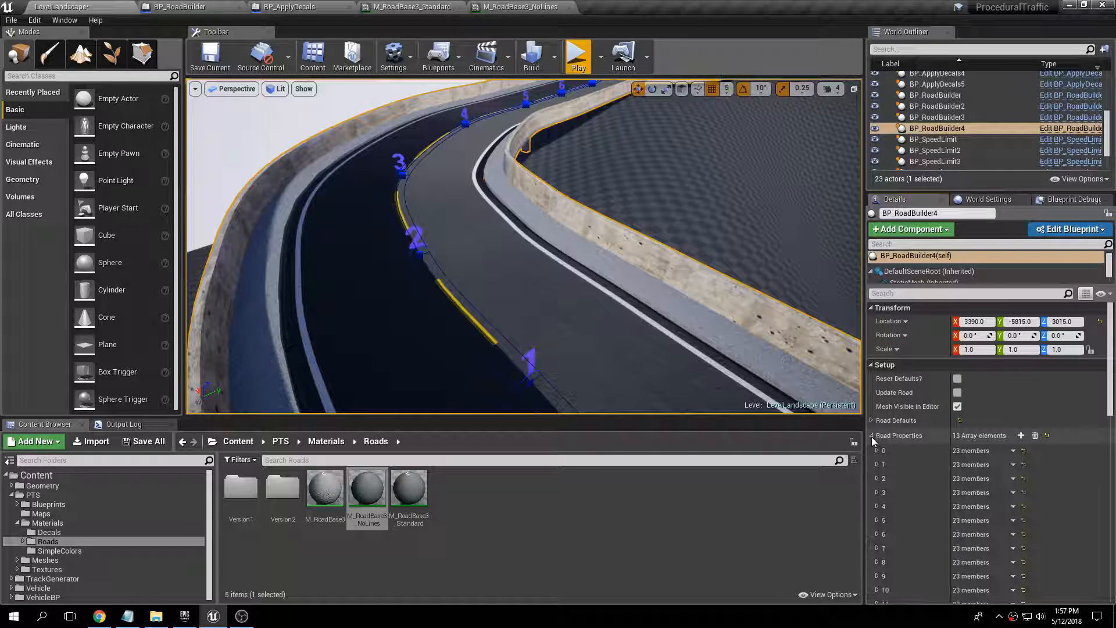
pyautogui.click(878, 492)
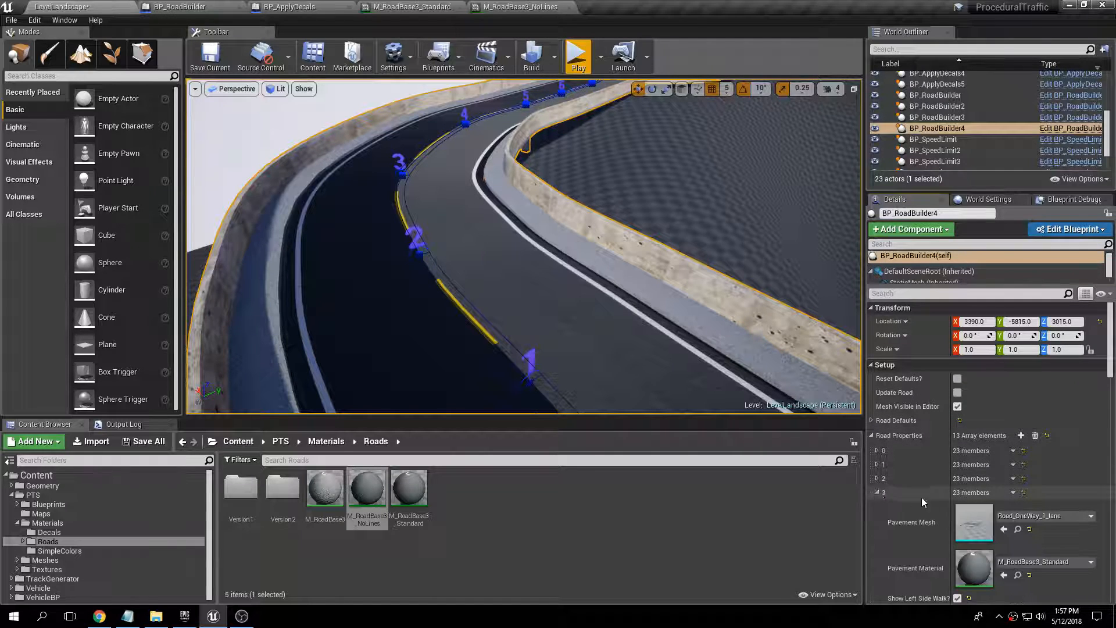
pyautogui.click(1055, 562)
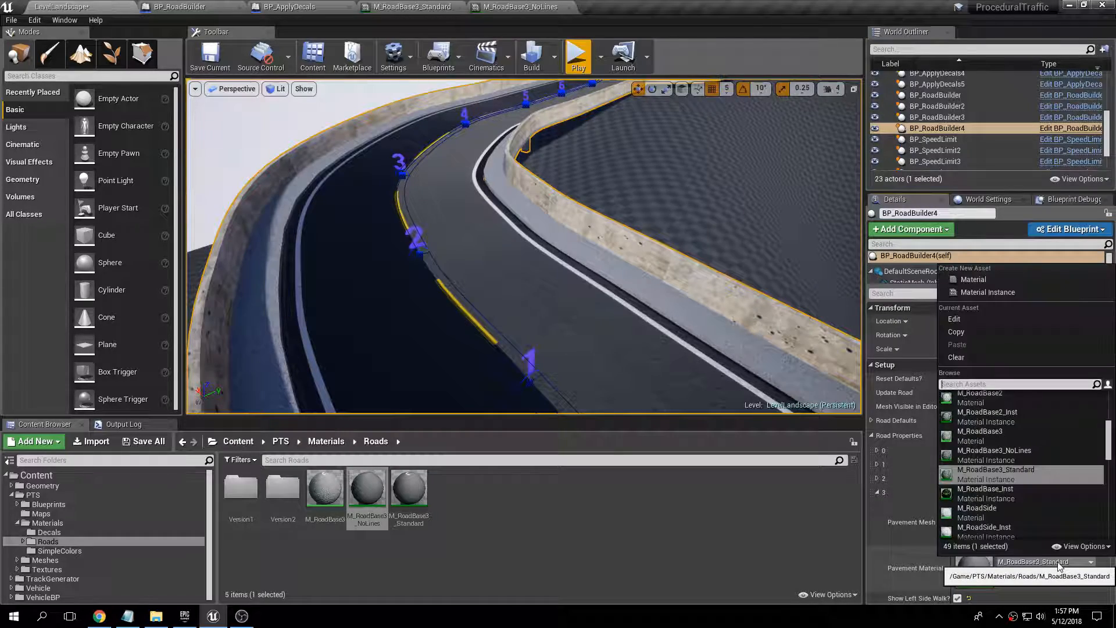
pyautogui.click(1028, 455)
pyautogui.moveTo(524, 244); pyautogui.dragTo(550, 308, button='right')
pyautogui.moveTo(512, 220); pyautogui.dragTo(486, 238, button='right')
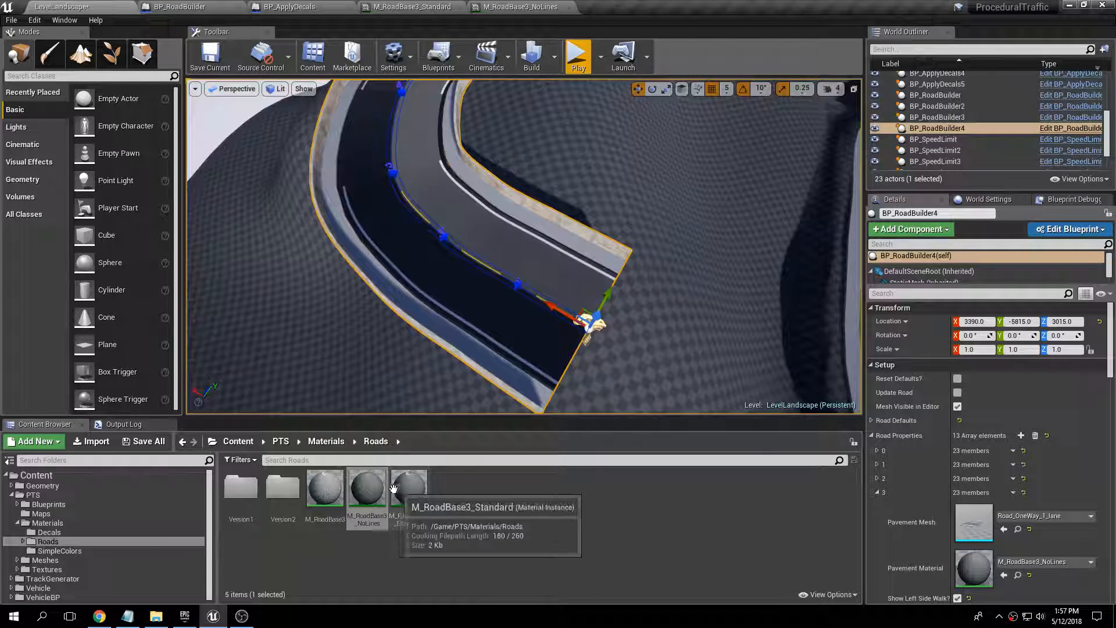
pyautogui.moveTo(518, 343); pyautogui.dragTo(518, 297, button='right')
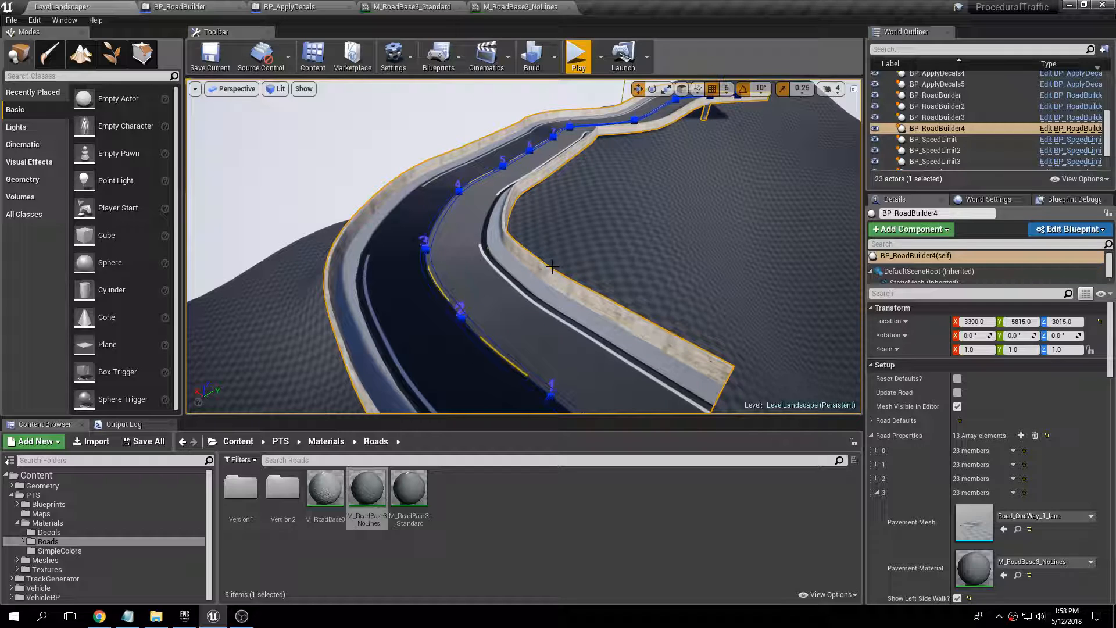
pyautogui.moveTo(554, 275); pyautogui.dragTo(623, 273, button='right')
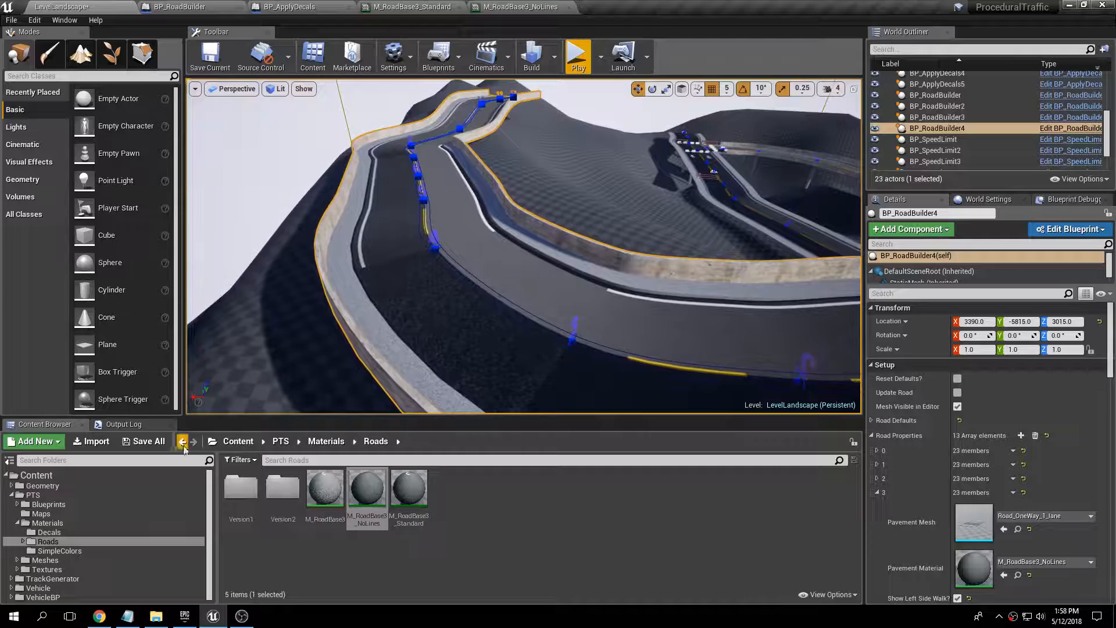
# Save all changed content and collapse the Road Properties array of BP_RoadBuilder4.
pyautogui.click(144, 441)
pyautogui.click(661, 414)
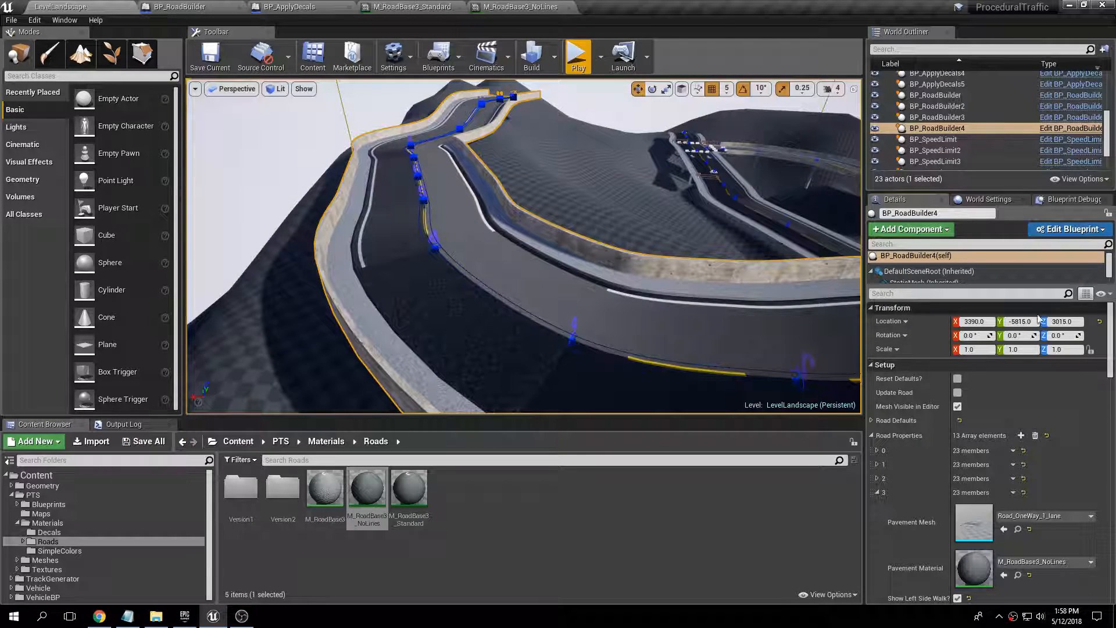
pyautogui.click(871, 436)
# Disable Add Support to view the elevated road without its pillars, and enable it again.
pyautogui.moveTo(810, 324); pyautogui.dragTo(857, 250, button='right')
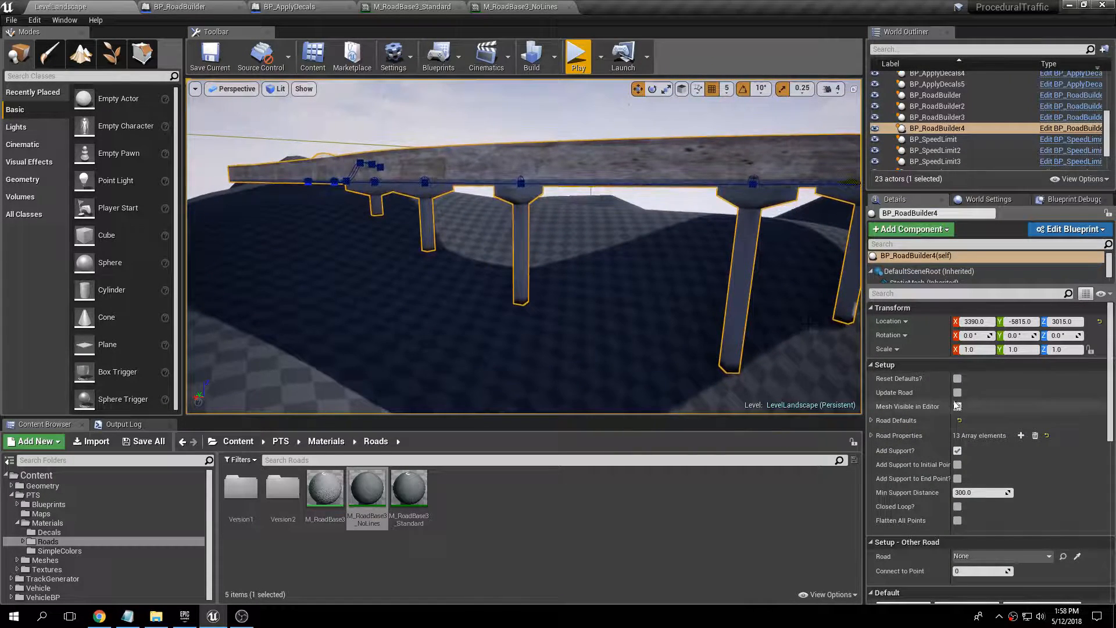
pyautogui.click(957, 451)
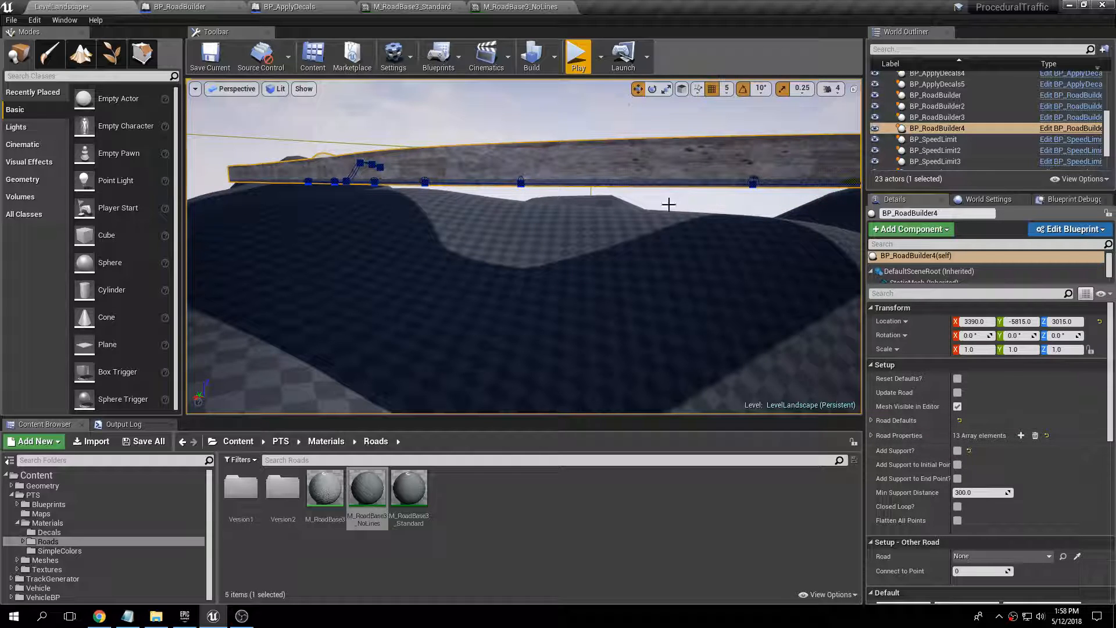
pyautogui.click(958, 451)
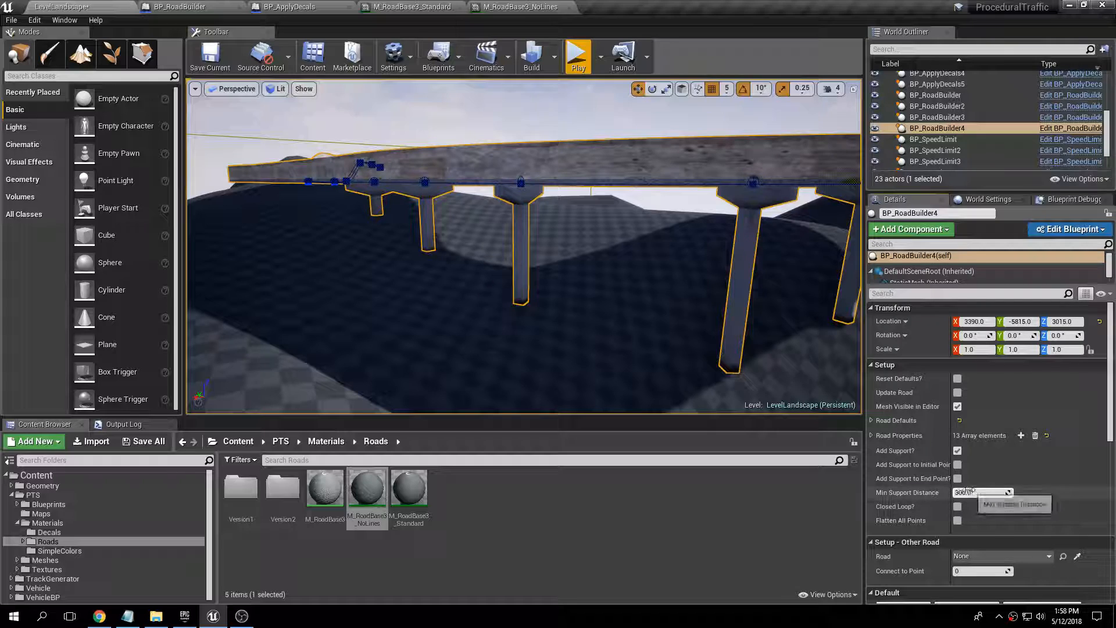
# Run Align to Floor on BP_RoadBuilder4 and rebuild its meshes with Update Road.
pyautogui.moveTo(750, 366); pyautogui.dragTo(715, 398, button='right')
pyautogui.moveTo(1112, 402); pyautogui.dragTo(1113, 469)
pyautogui.moveTo(738, 354); pyautogui.dragTo(654, 316, button='right')
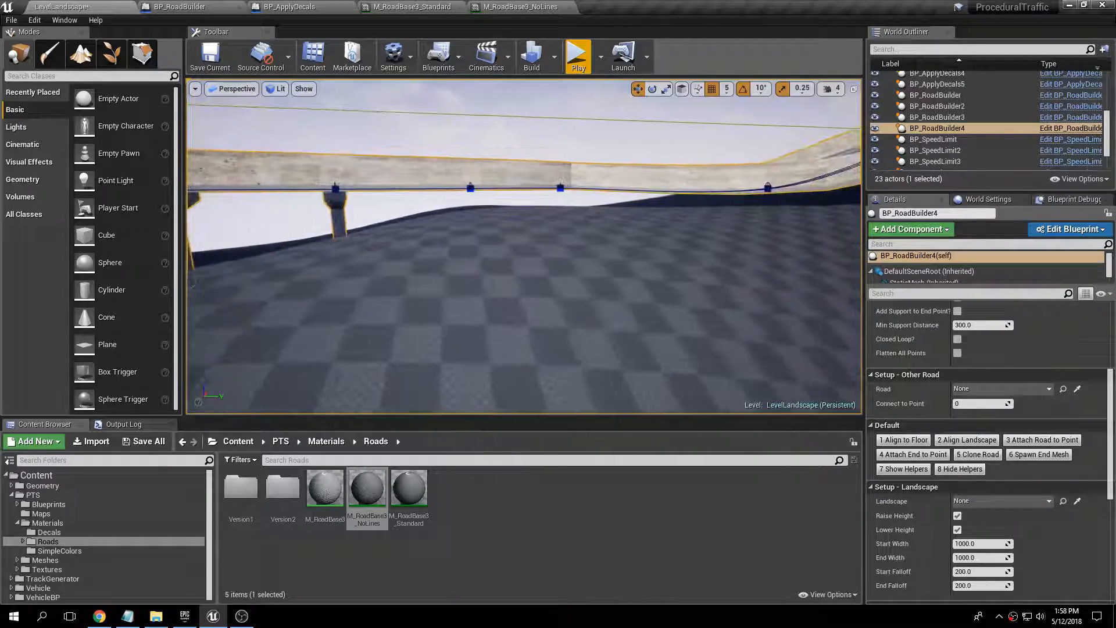
pyautogui.moveTo(475, 175); pyautogui.dragTo(459, 175, button='right')
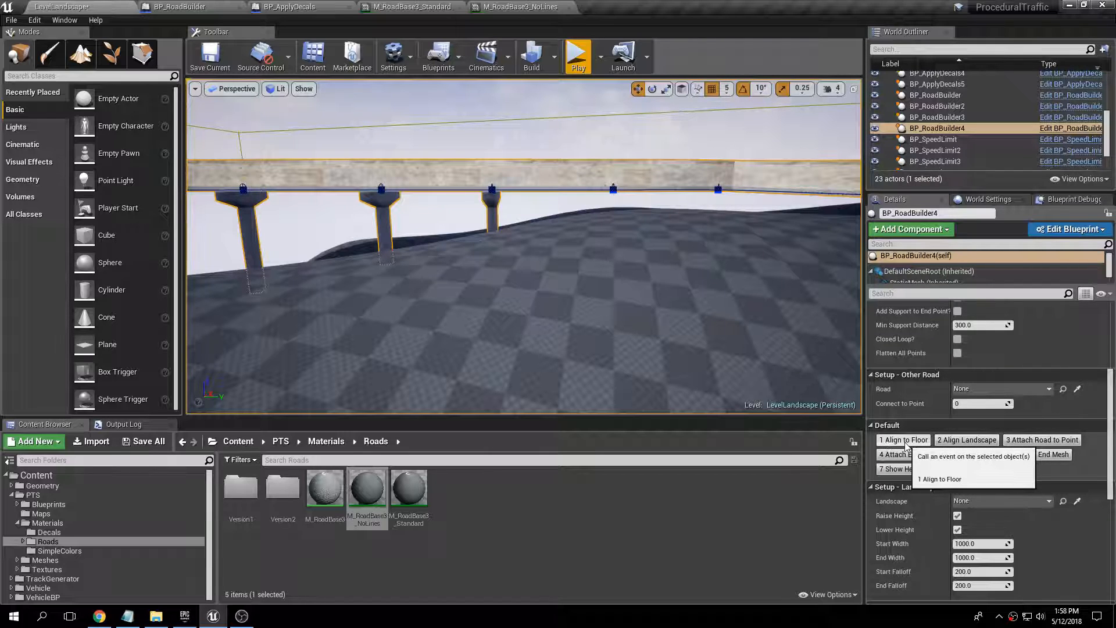
pyautogui.moveTo(713, 262); pyautogui.dragTo(478, 233, button='right')
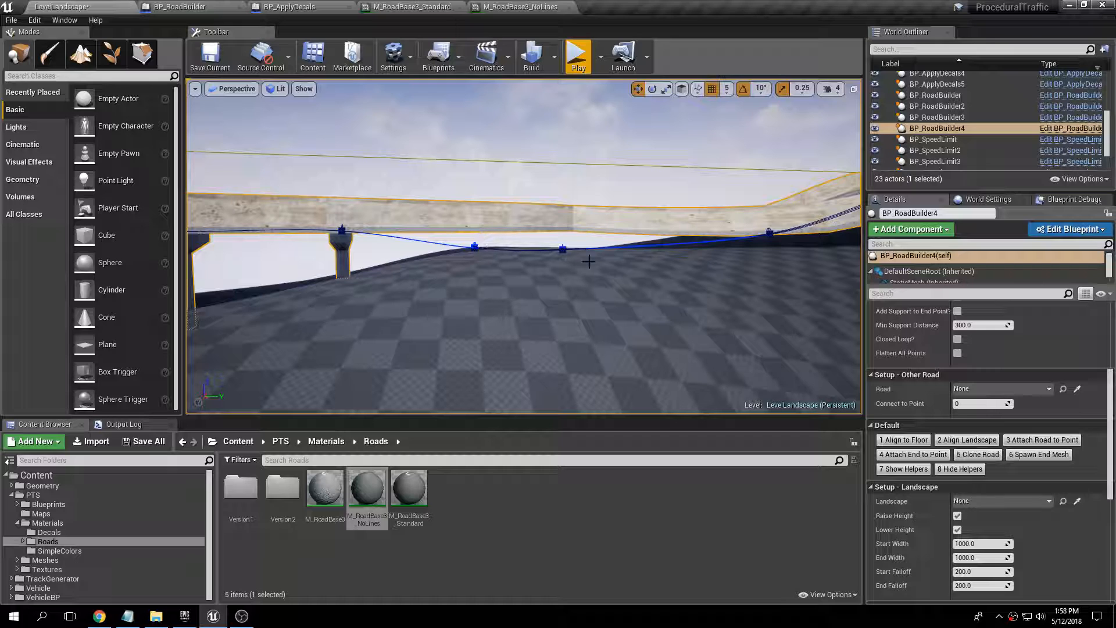
pyautogui.moveTo(589, 260); pyautogui.dragTo(466, 234, button='right')
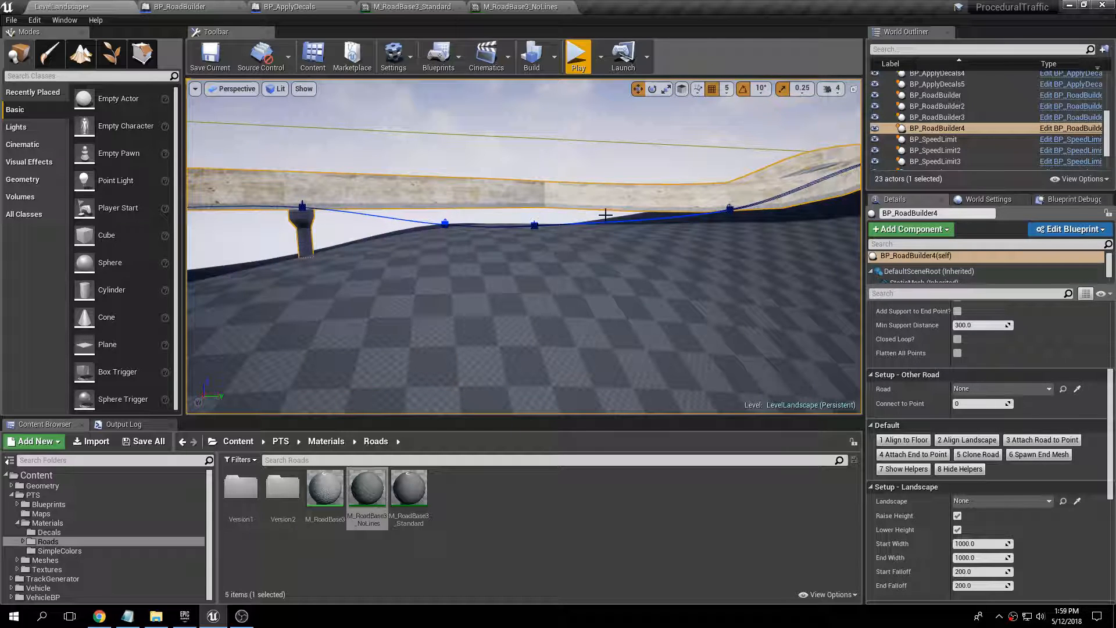
pyautogui.moveTo(758, 224); pyautogui.dragTo(782, 214, button='right')
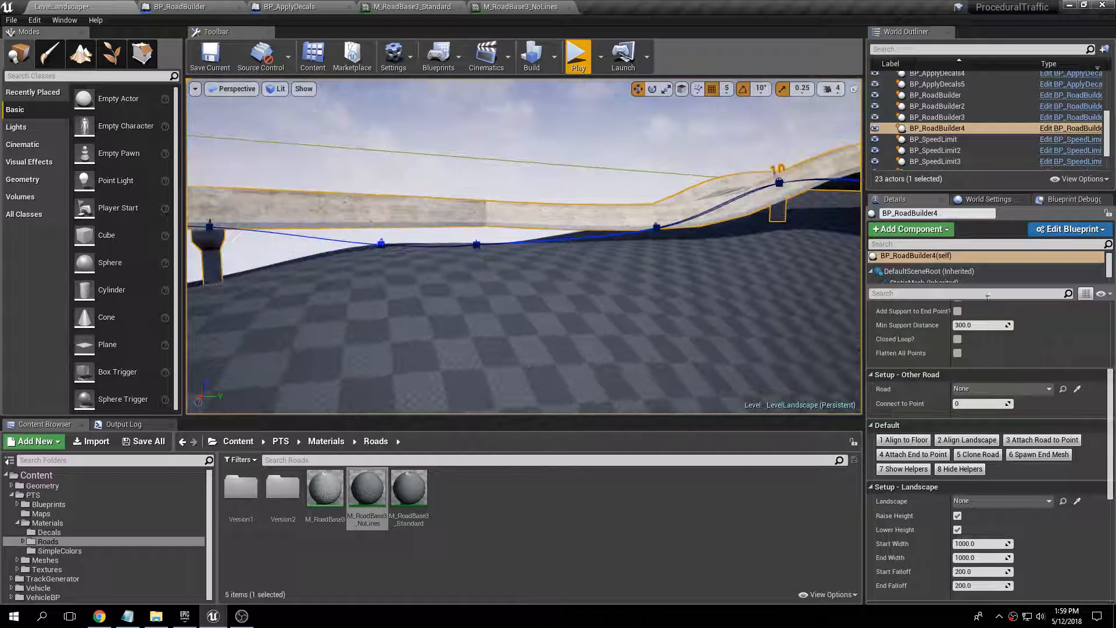
pyautogui.scroll(5, 1111, 388)
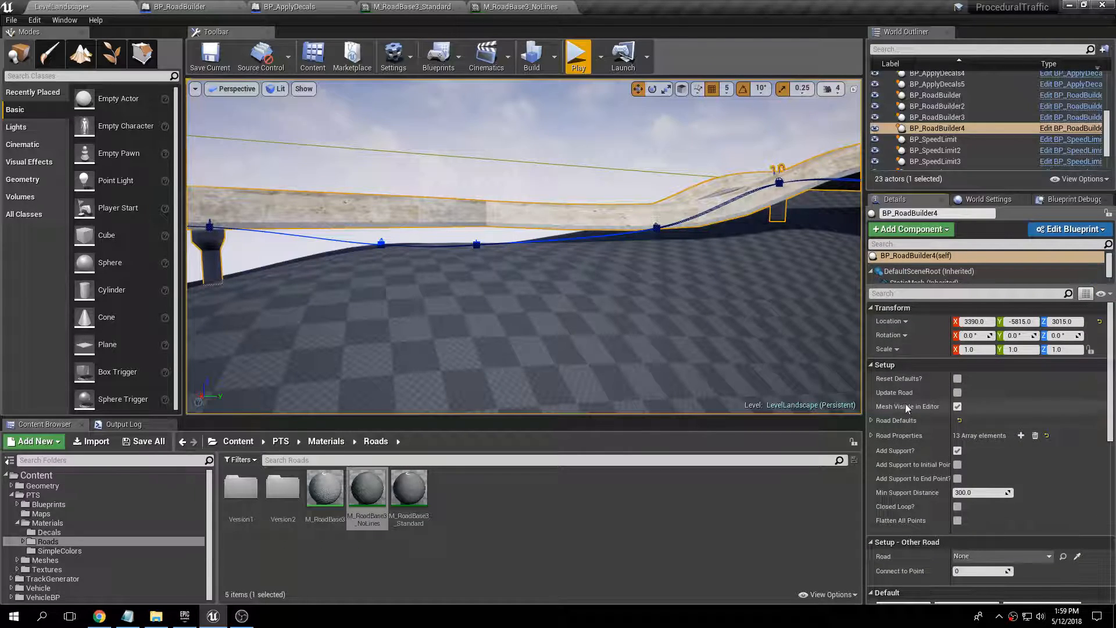
pyautogui.click(958, 393)
# Lower the BP_RoadBuilder4 actor to a Z location of 1720.
pyautogui.moveTo(668, 250); pyautogui.dragTo(636, 288, button='right')
pyautogui.moveTo(491, 294); pyautogui.dragTo(453, 302, button='right')
pyautogui.moveTo(465, 276); pyautogui.dragTo(489, 344)
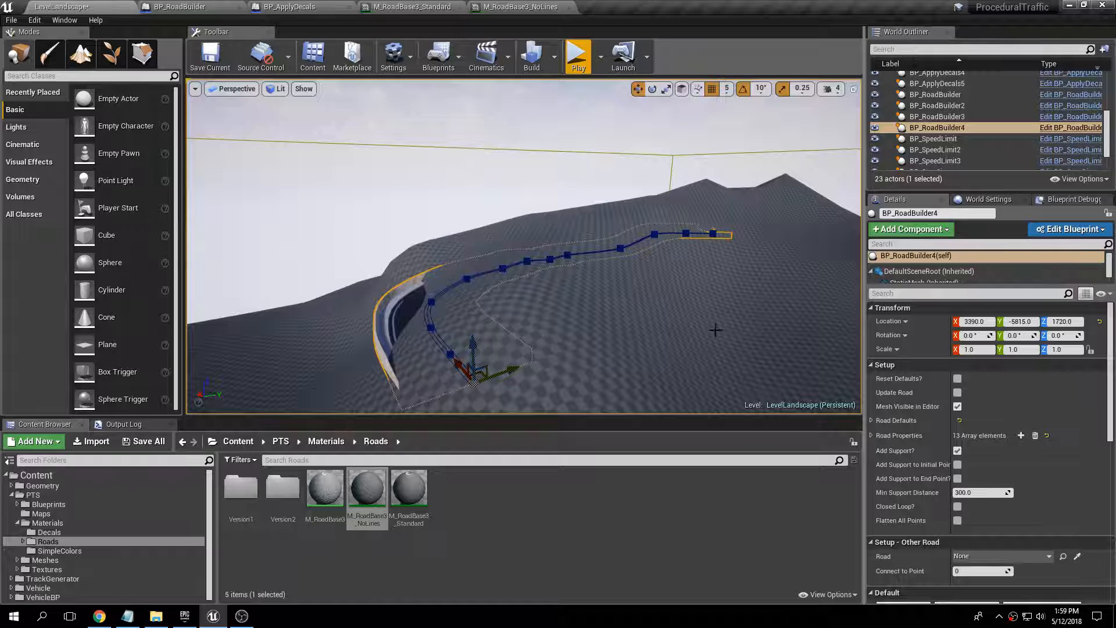
# Assign Landscape as the road's landscape reference and run Align Landscape with Raise Height and Lower Height enabled.
pyautogui.scroll(-8, 1111, 375)
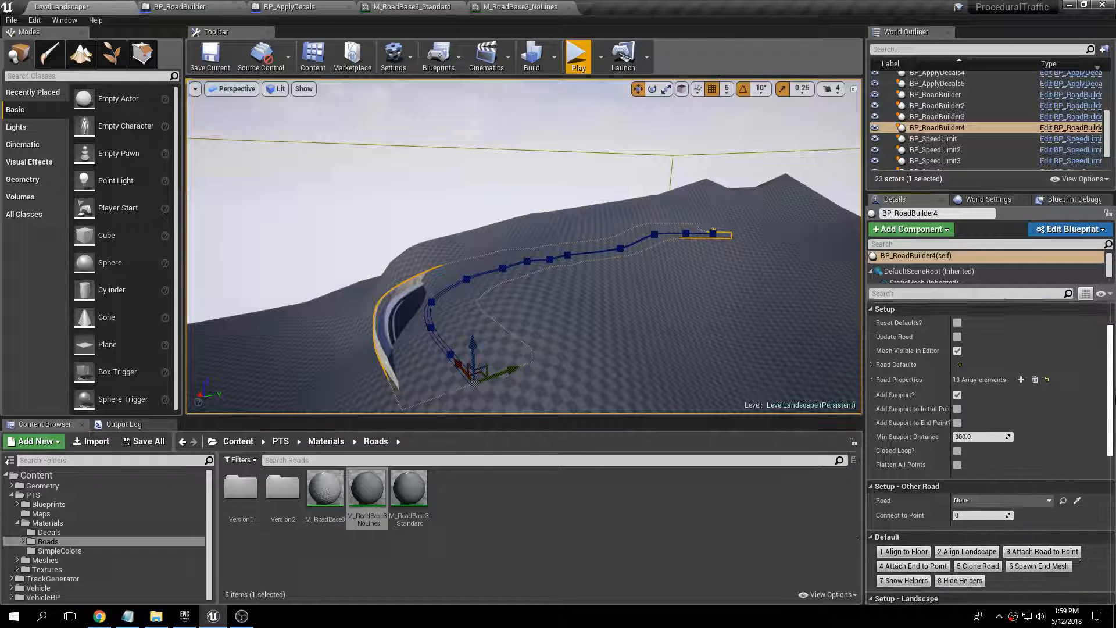
pyautogui.click(1077, 416)
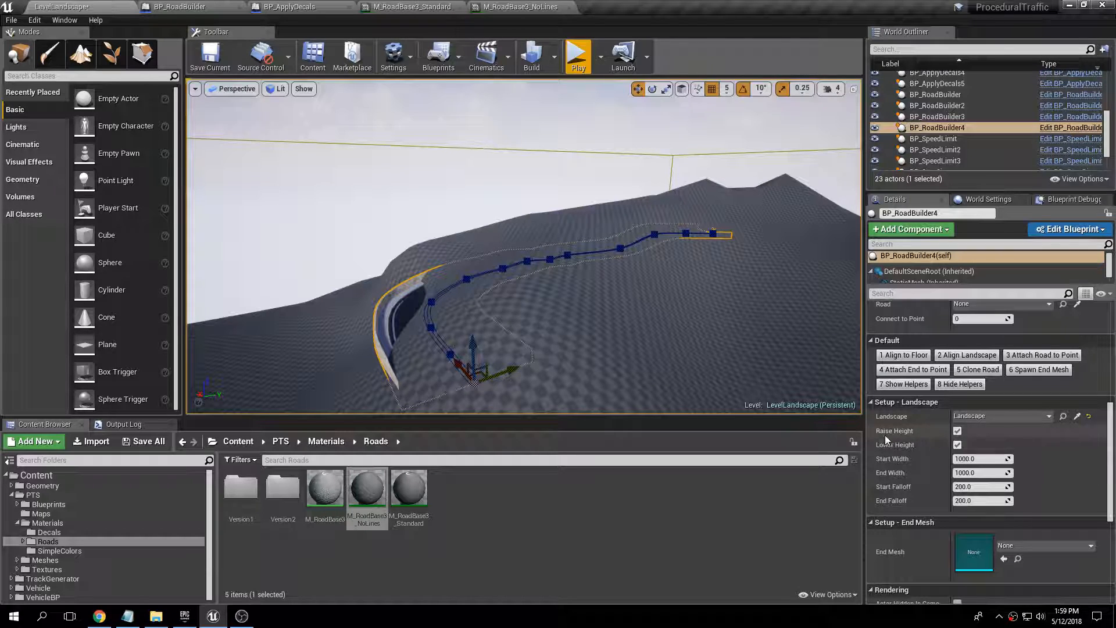
pyautogui.click(957, 431)
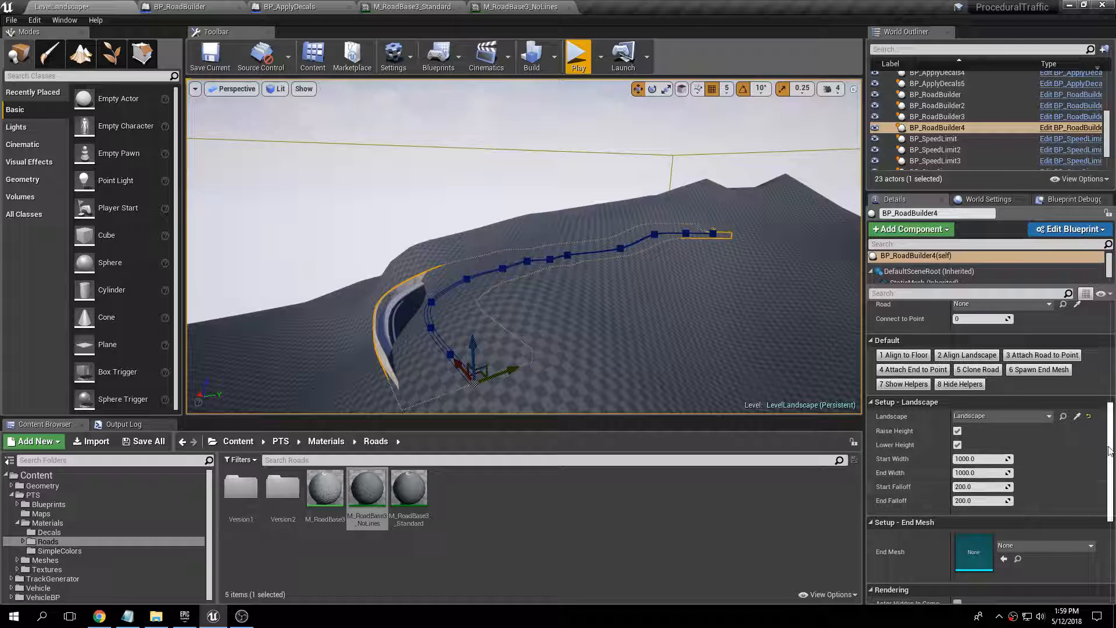
pyautogui.scroll(2, 983, 454)
pyautogui.click(967, 416)
pyautogui.moveTo(582, 349); pyautogui.dragTo(617, 360, button='right')
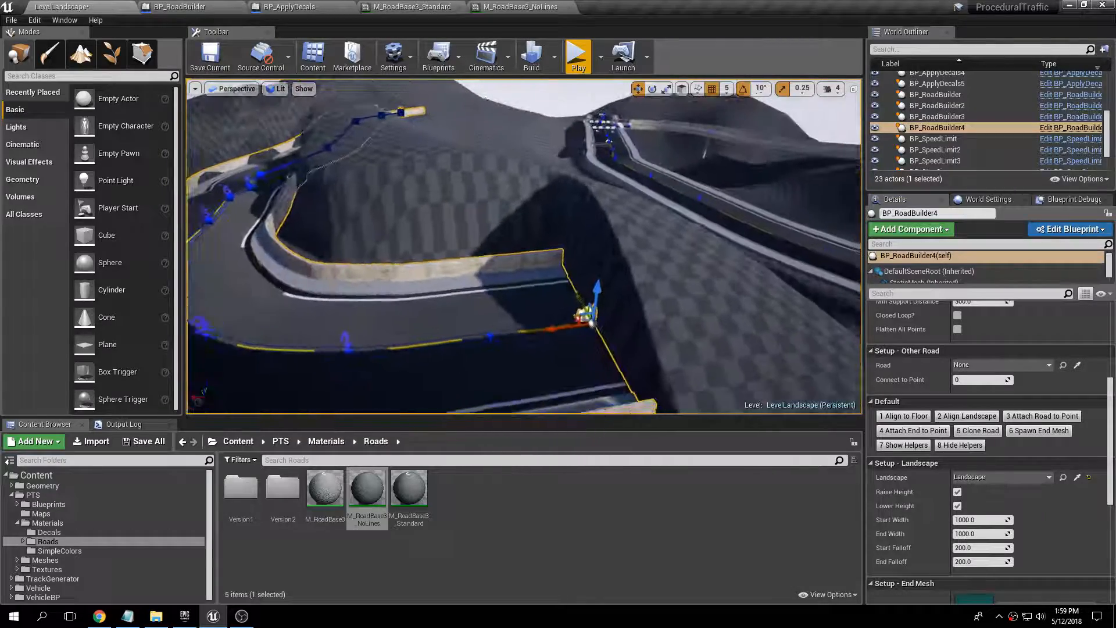
# Inspect the road through to its far end and run Align Landscape again.
pyautogui.moveTo(577, 297); pyautogui.dragTo(593, 308, button='right')
pyautogui.moveTo(388, 190); pyautogui.dragTo(703, 236, button='right')
pyautogui.moveTo(523, 245); pyautogui.dragTo(730, 253, button='right')
pyautogui.moveTo(560, 289); pyautogui.dragTo(559, 285, button='right')
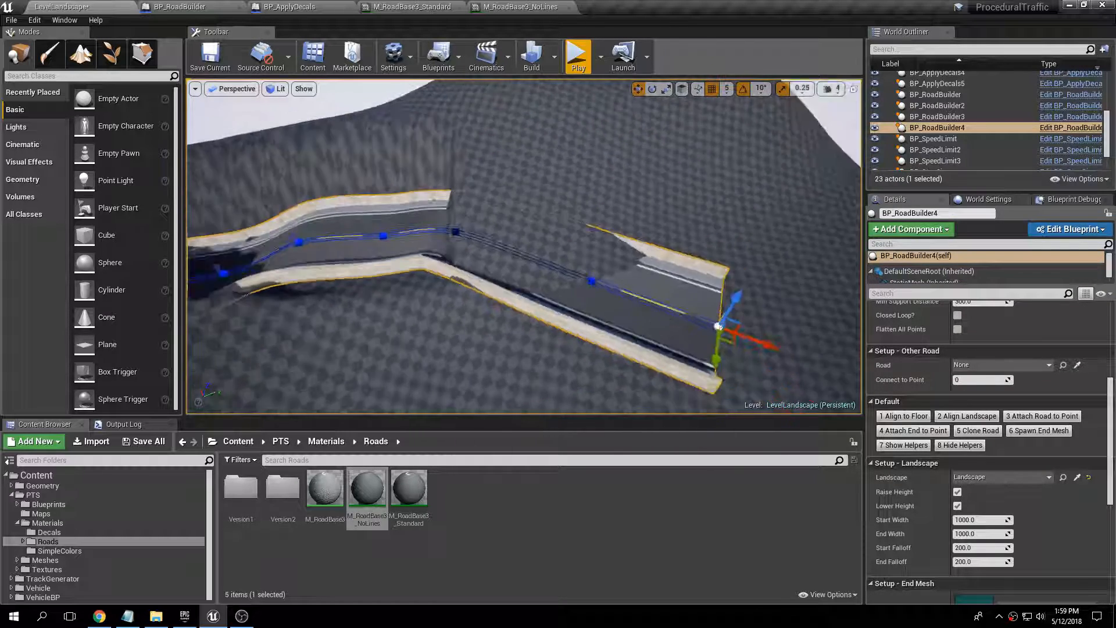
pyautogui.click(977, 416)
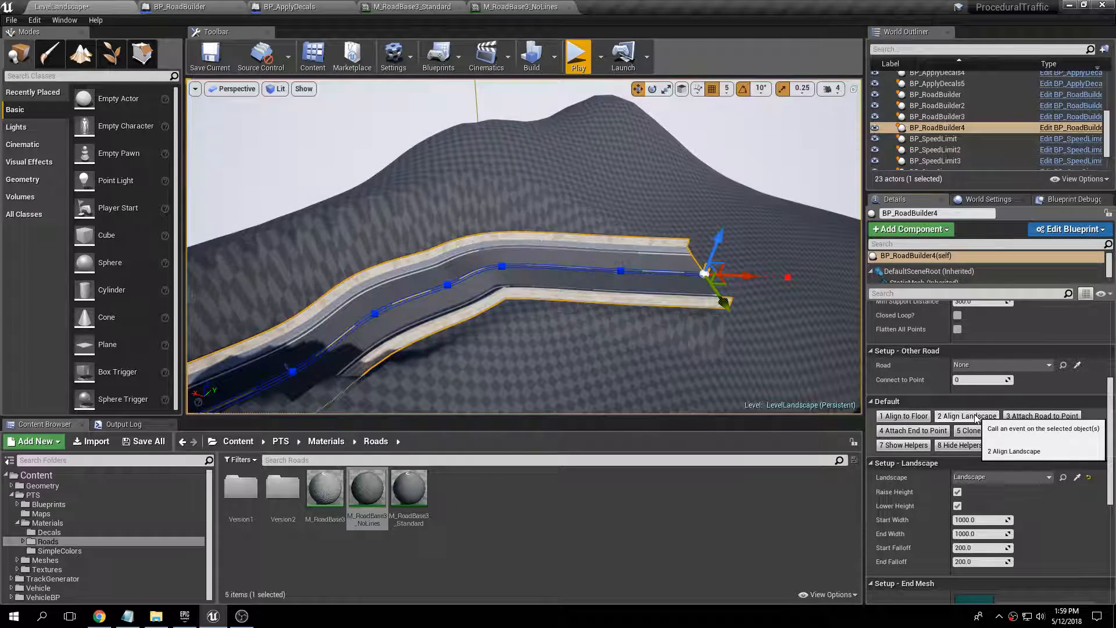
# Deselect the road, inspect the reshaped terrain around it, and save all changes.
pyautogui.moveTo(633, 287); pyautogui.dragTo(518, 241, button='right')
pyautogui.press('Escape')
pyautogui.moveTo(423, 302)
pyautogui.mouseDown(button='right')
pyautogui.moveTo(414, 317)
pyautogui.moveTo(423, 302)
pyautogui.mouseUp(button='right')
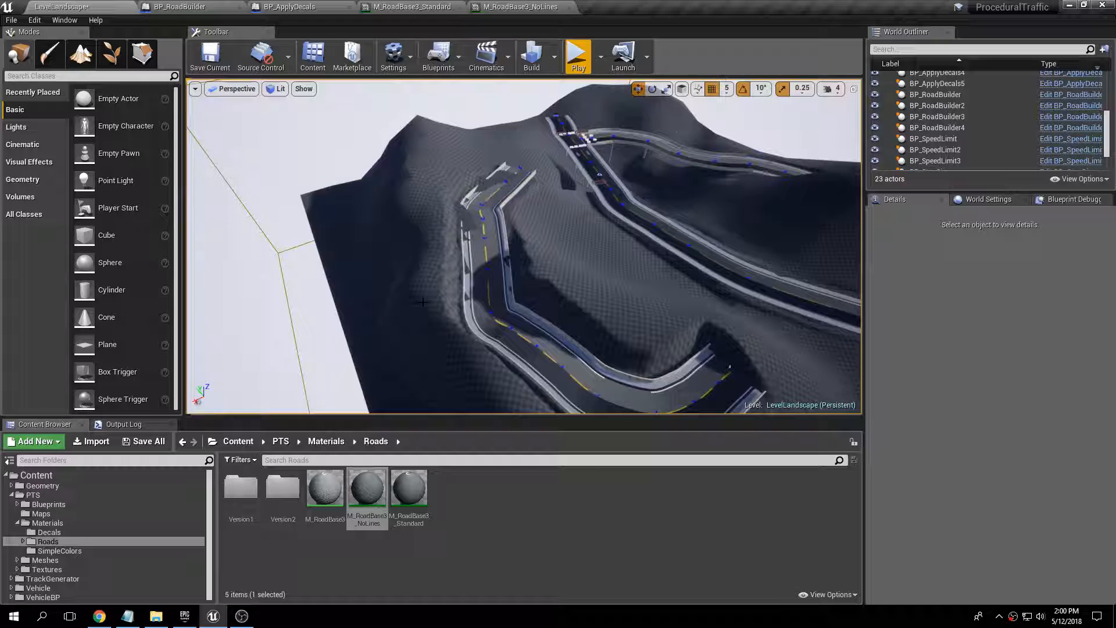
pyautogui.click(160, 443)
pyautogui.click(668, 416)
# Place a new BP_RoadBuilder from the Blueprints Actors folder on the landscape near the far end of BP_RoadBuilder4.
pyautogui.moveTo(674, 229); pyautogui.dragTo(680, 192, button='right')
pyautogui.moveTo(381, 125); pyautogui.dragTo(380, 178, button='right')
pyautogui.moveTo(599, 314); pyautogui.dragTo(620, 282, button='right')
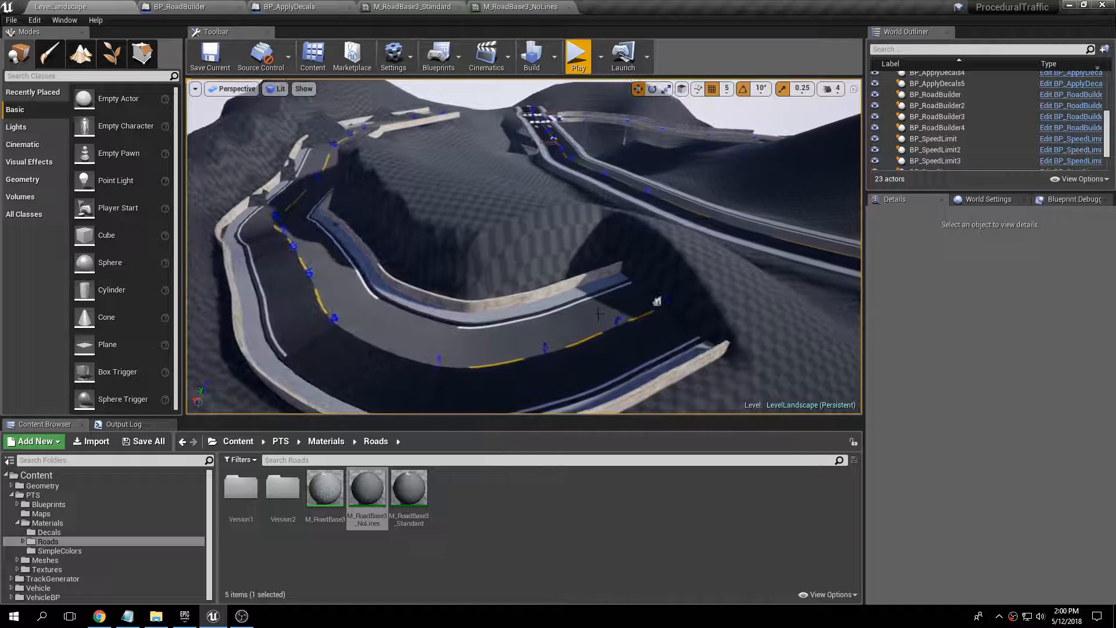
pyautogui.click(656, 302)
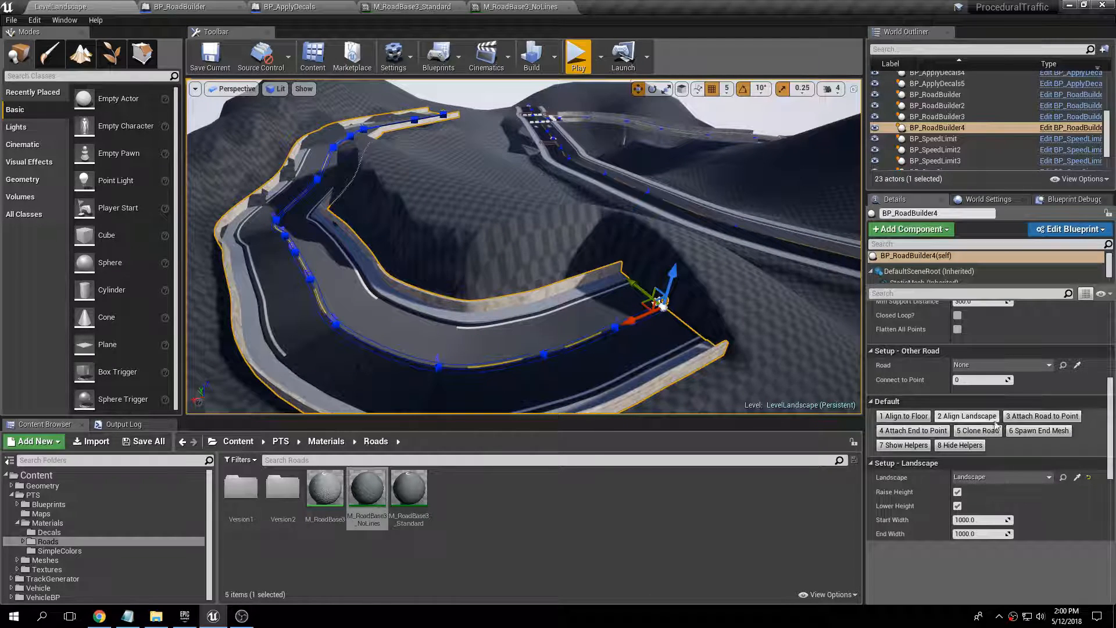
pyautogui.moveTo(730, 290); pyautogui.dragTo(711, 259, button='right')
pyautogui.press('w')
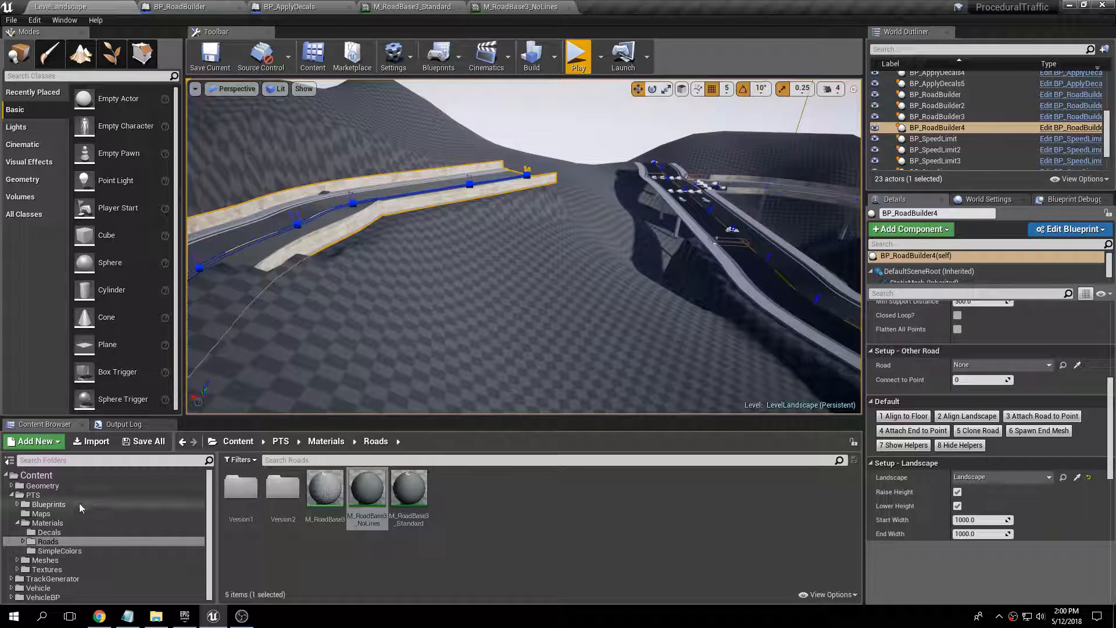
pyautogui.click(80, 506)
pyautogui.doubleClick(241, 489)
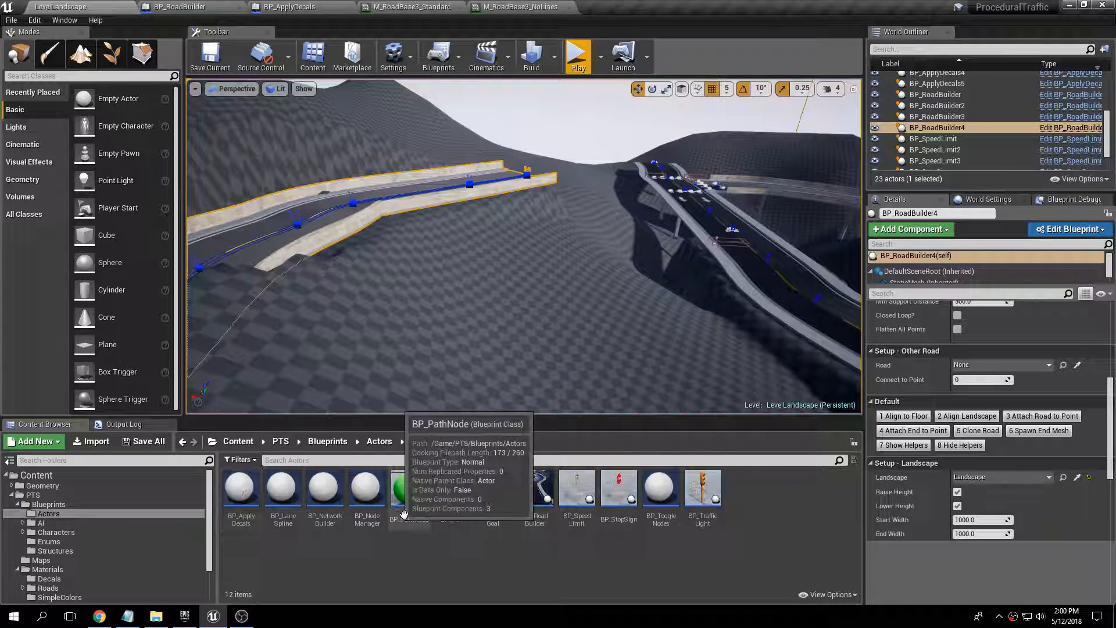
pyautogui.moveTo(535, 488); pyautogui.dragTo(473, 287)
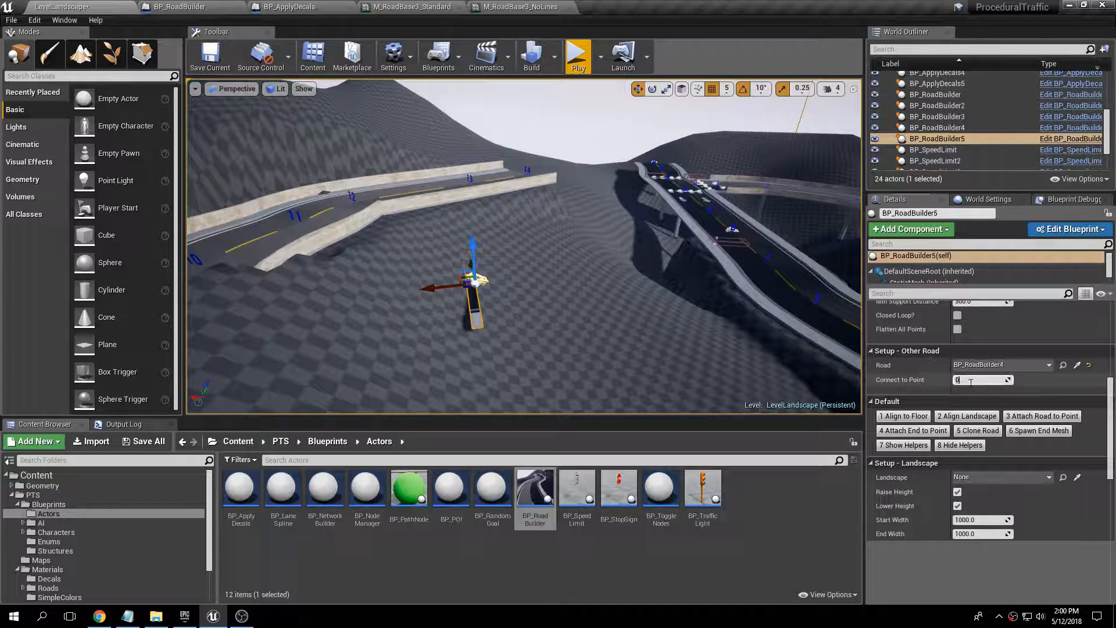
# Attach the new road to point 14 of BP_RoadBuilder4.
pyautogui.click(1049, 420)
pyautogui.moveTo(538, 283); pyautogui.dragTo(483, 343, button='right')
pyautogui.press('w')
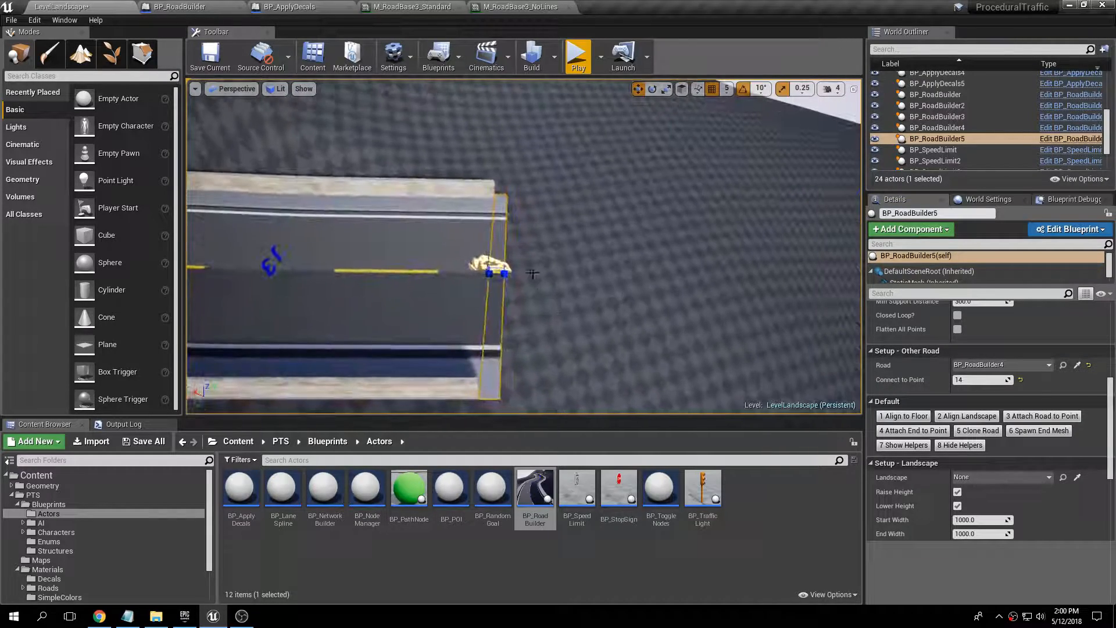
# Extend the attached road beyond the joint with a short curved stretch and inspect the connection.
pyautogui.click(501, 276)
pyautogui.moveTo(535, 276); pyautogui.dragTo(848, 336)
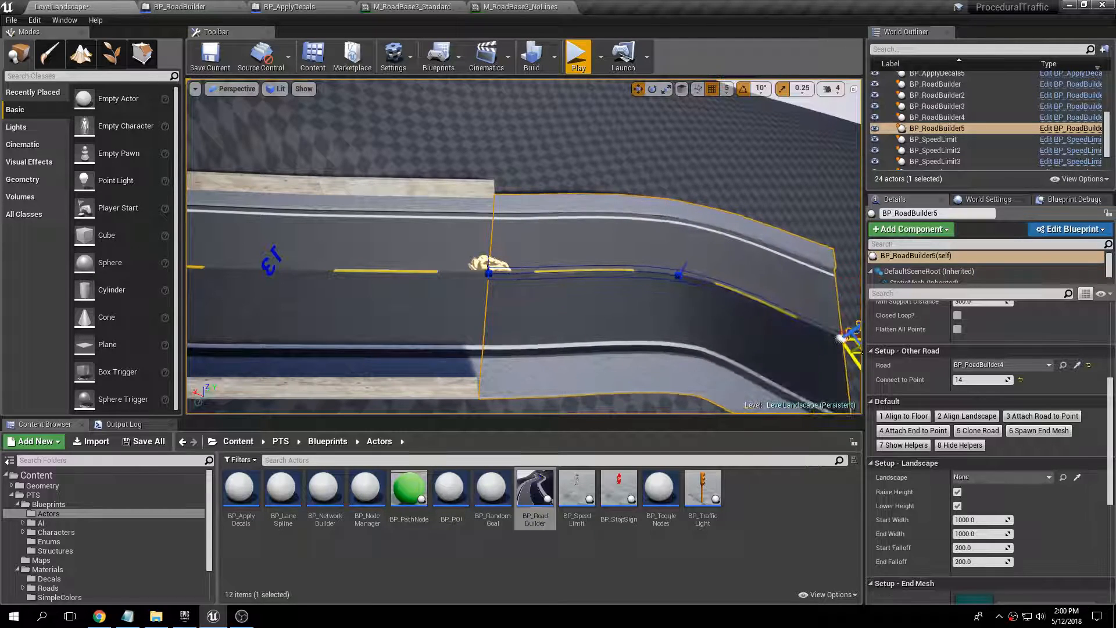
pyautogui.moveTo(714, 283); pyautogui.dragTo(473, 240, button='right')
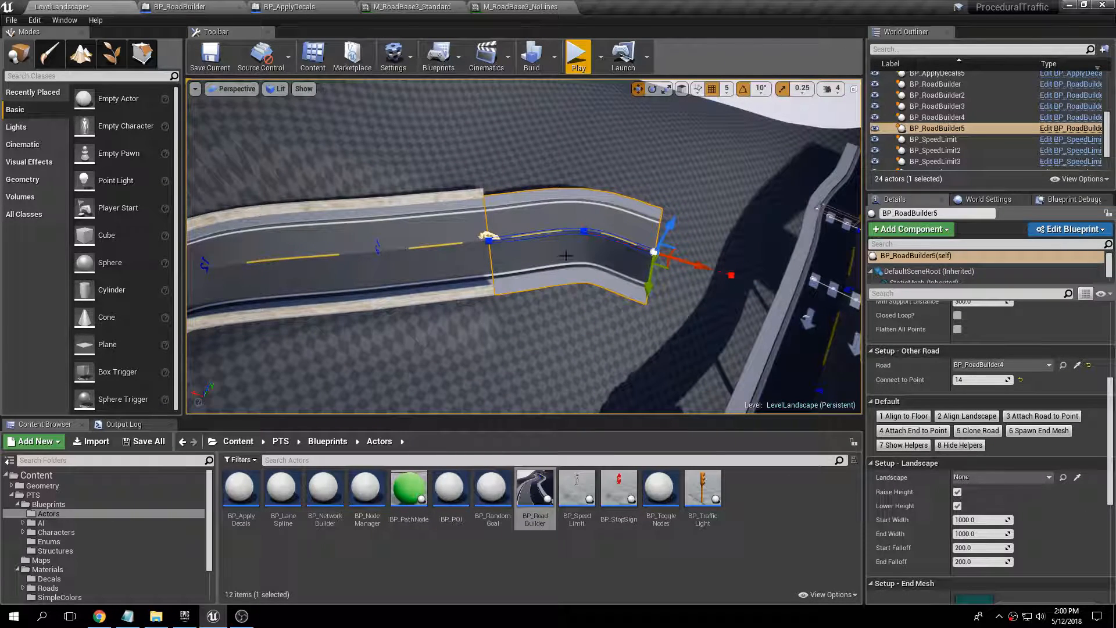
pyautogui.moveTo(490, 248); pyautogui.dragTo(485, 246, button='right')
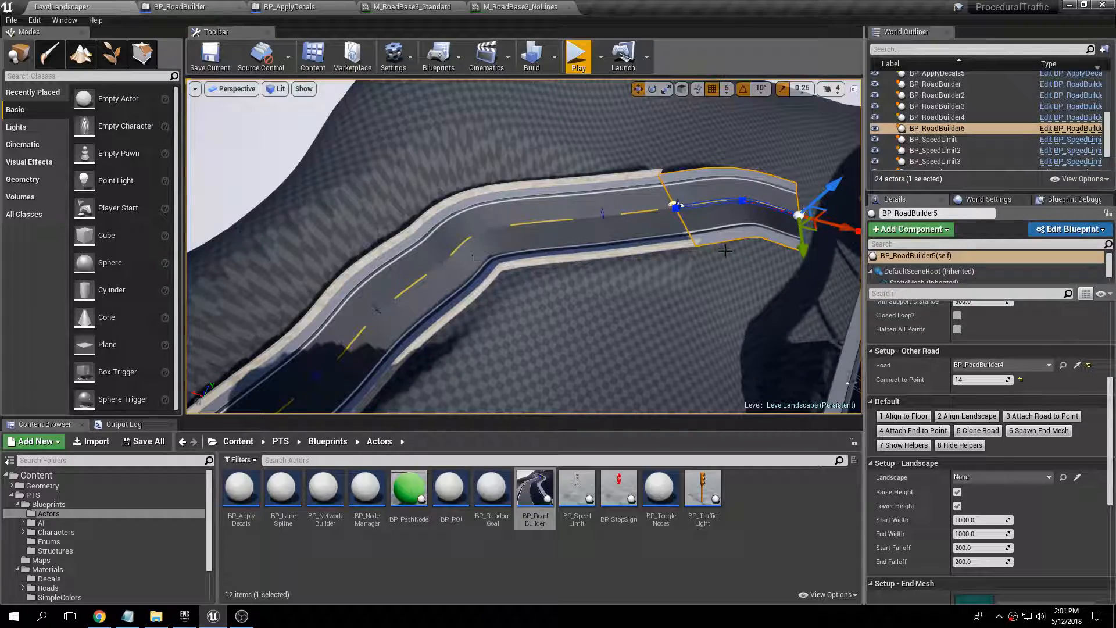
pyautogui.moveTo(685, 222); pyautogui.dragTo(668, 264, button='right')
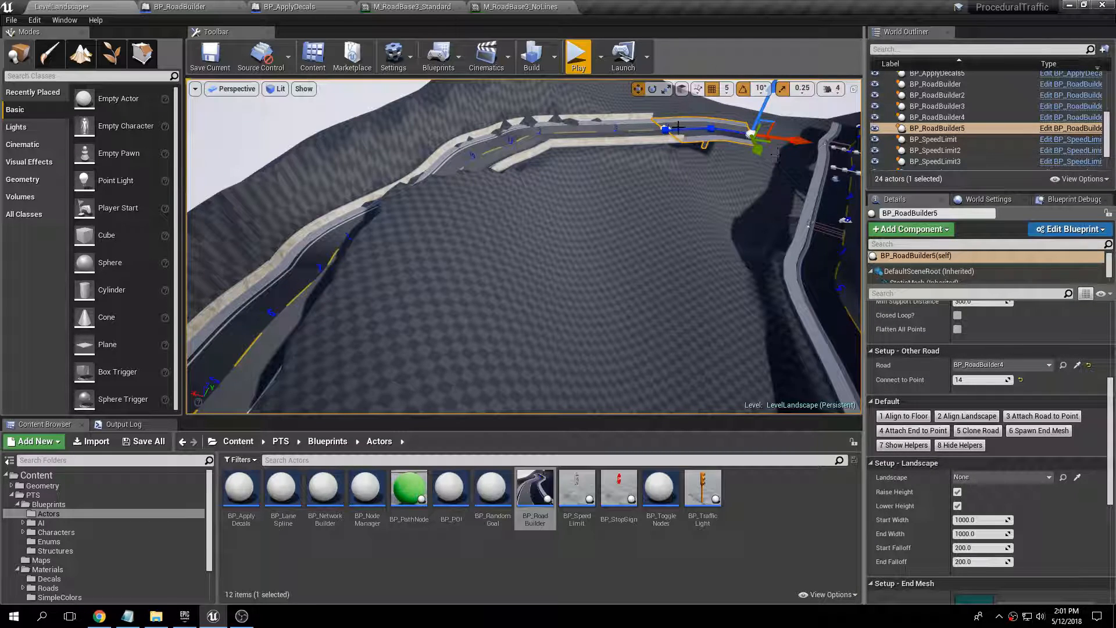
# Place another BP_RoadBuilder between the attached road's open end and the elevated road, and stretch its end point outward.
pyautogui.moveTo(441, 302); pyautogui.dragTo(482, 241, button='right')
pyautogui.moveTo(398, 478); pyautogui.dragTo(547, 373)
pyautogui.press('e')
pyautogui.press('w')
pyautogui.moveTo(546, 373); pyautogui.dragTo(610, 401, button='right')
pyautogui.moveTo(508, 295); pyautogui.dragTo(444, 287)
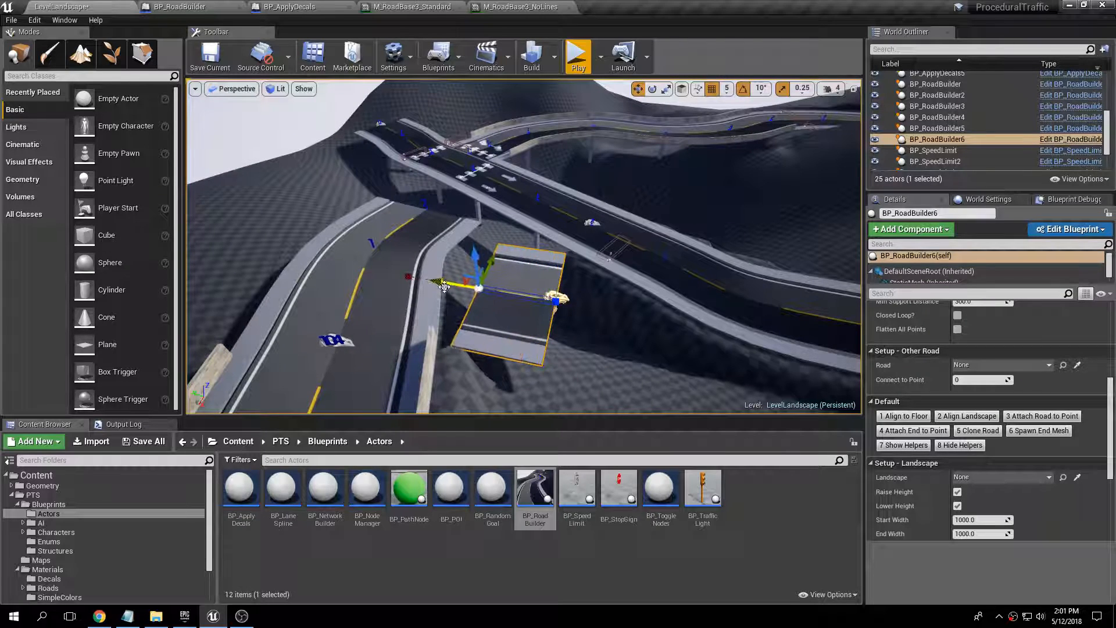
# Raise BP_RoadBuilder6 above the terrain and rotate it about -50 degrees around the vertical axis.
pyautogui.click(555, 299)
pyautogui.moveTo(562, 273); pyautogui.dragTo(567, 236)
pyautogui.moveTo(566, 235); pyautogui.dragTo(495, 250, button='right')
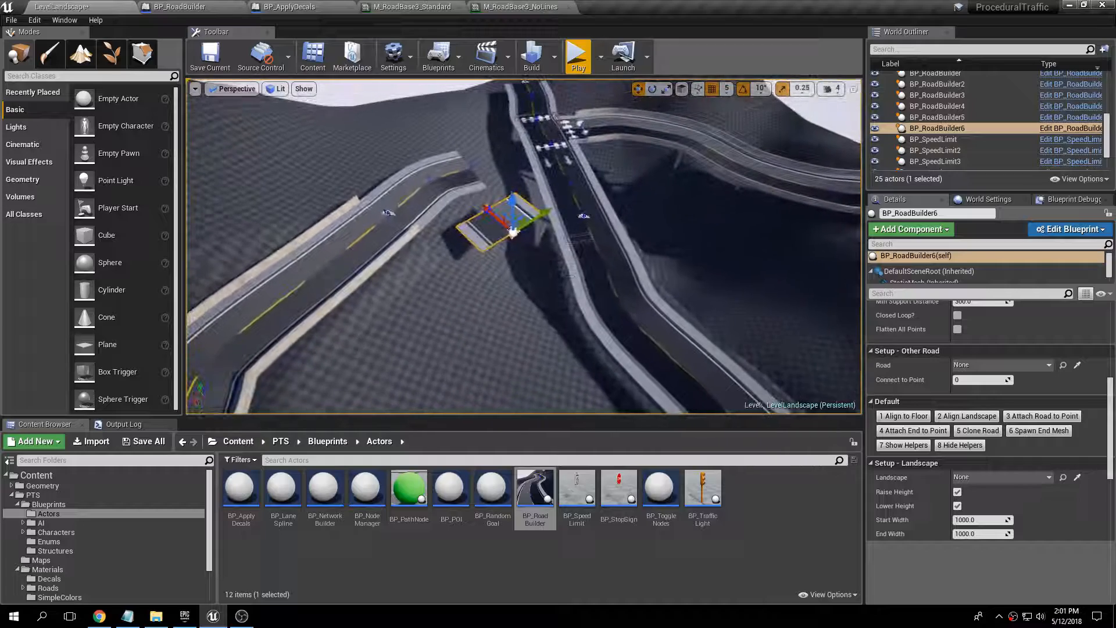
pyautogui.moveTo(539, 222); pyautogui.dragTo(509, 247, button='right')
pyautogui.moveTo(488, 239)
pyautogui.mouseDown()
pyautogui.moveTo(561, 221)
pyautogui.moveTo(506, 243)
pyautogui.mouseUp()
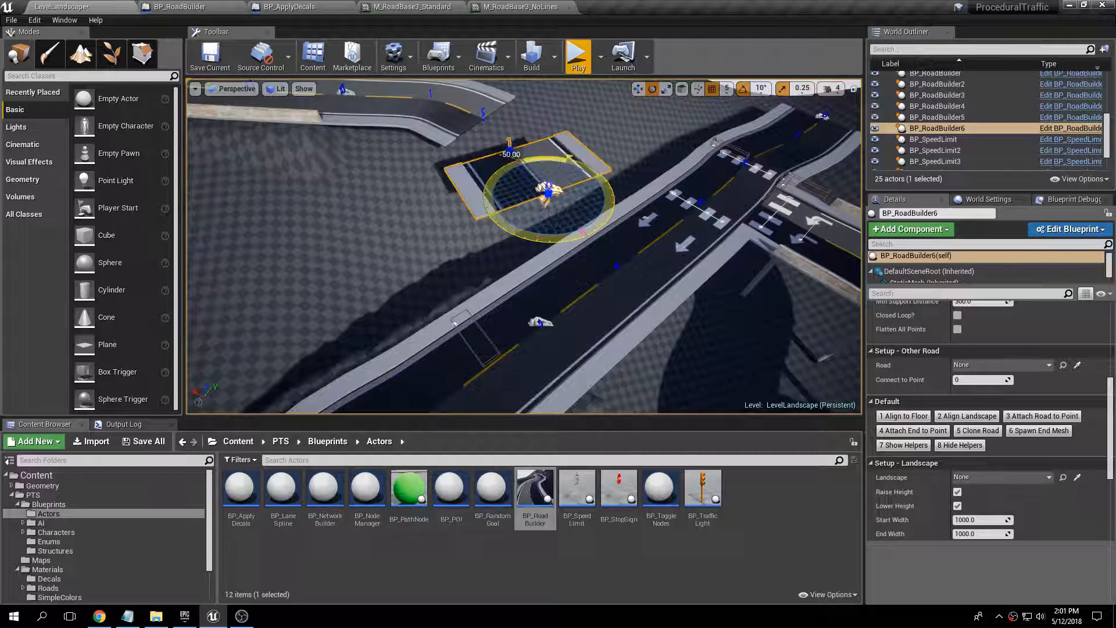
# Set BP_RoadBuilder6's other road to BP_RoadBuilder5 and Connect to Point to 2, and attach its end to that point.
pyautogui.moveTo(524, 250); pyautogui.dragTo(616, 227, button='right')
pyautogui.click(1078, 366)
pyautogui.moveTo(618, 200)
pyautogui.mouseDown(button='right')
pyautogui.moveTo(686, 186)
pyautogui.moveTo(698, 200)
pyautogui.moveTo(686, 186)
pyautogui.moveTo(618, 200)
pyautogui.mouseUp(button='right')
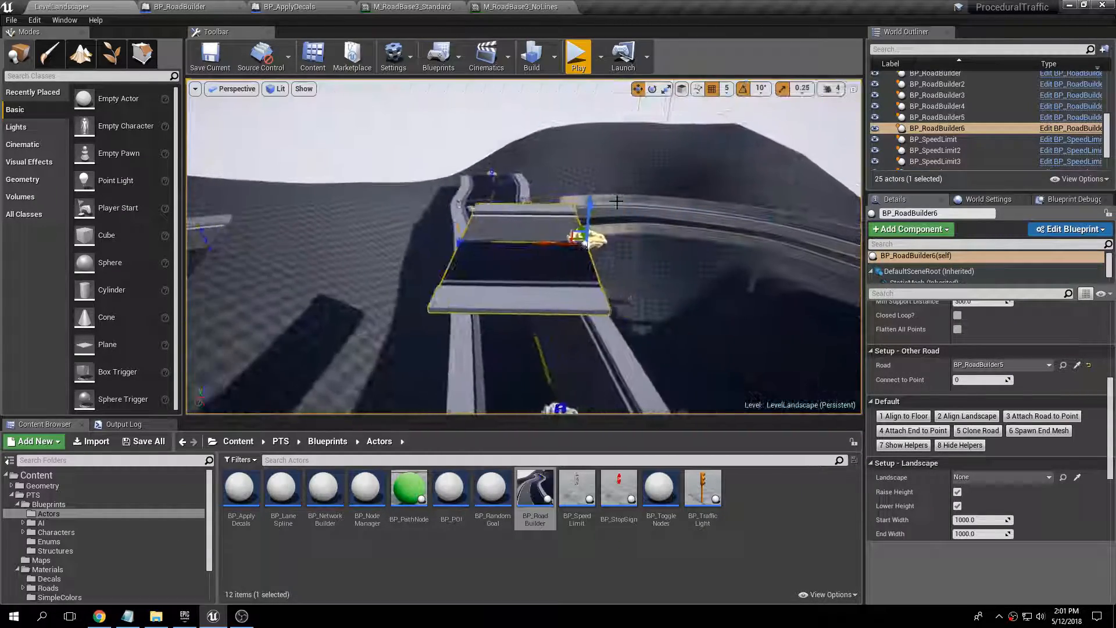
pyautogui.click(967, 377)
pyautogui.write('2')
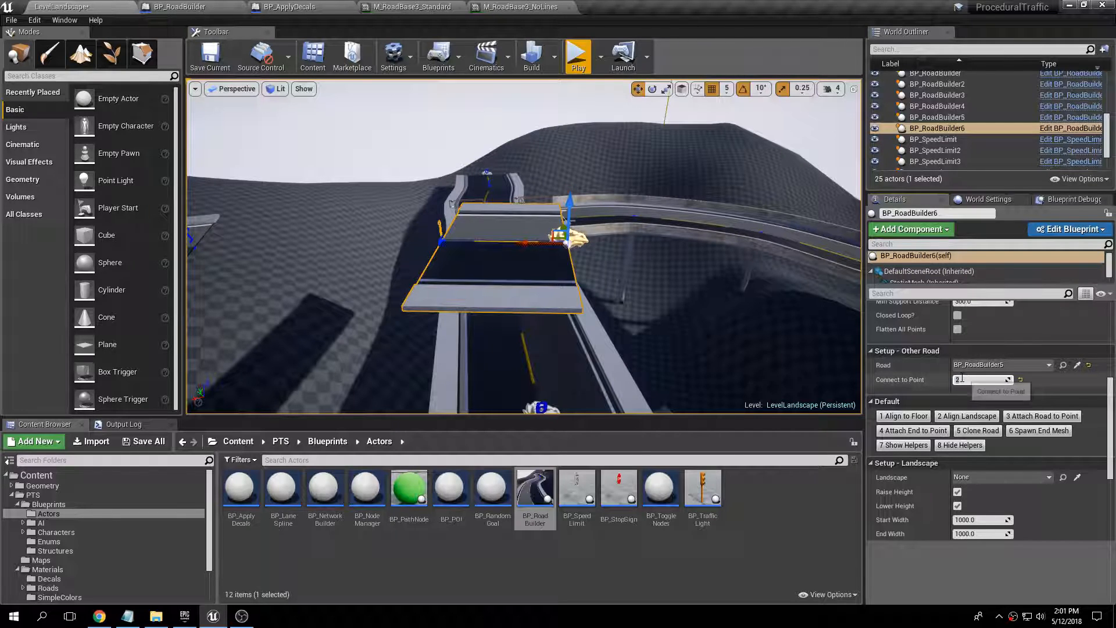
pyautogui.press('Return')
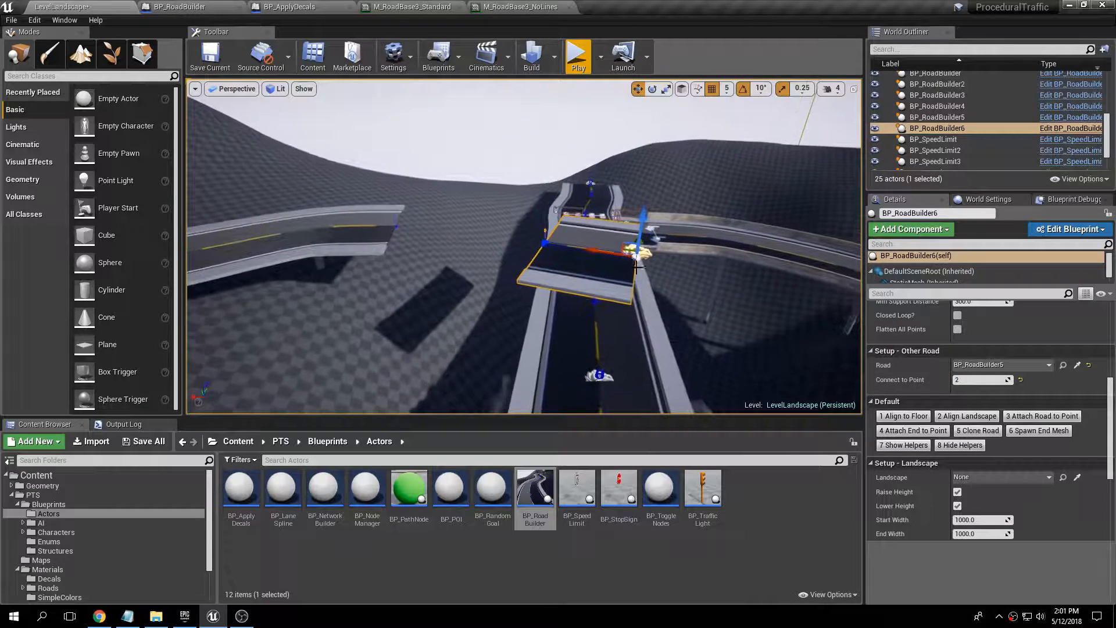
pyautogui.click(929, 432)
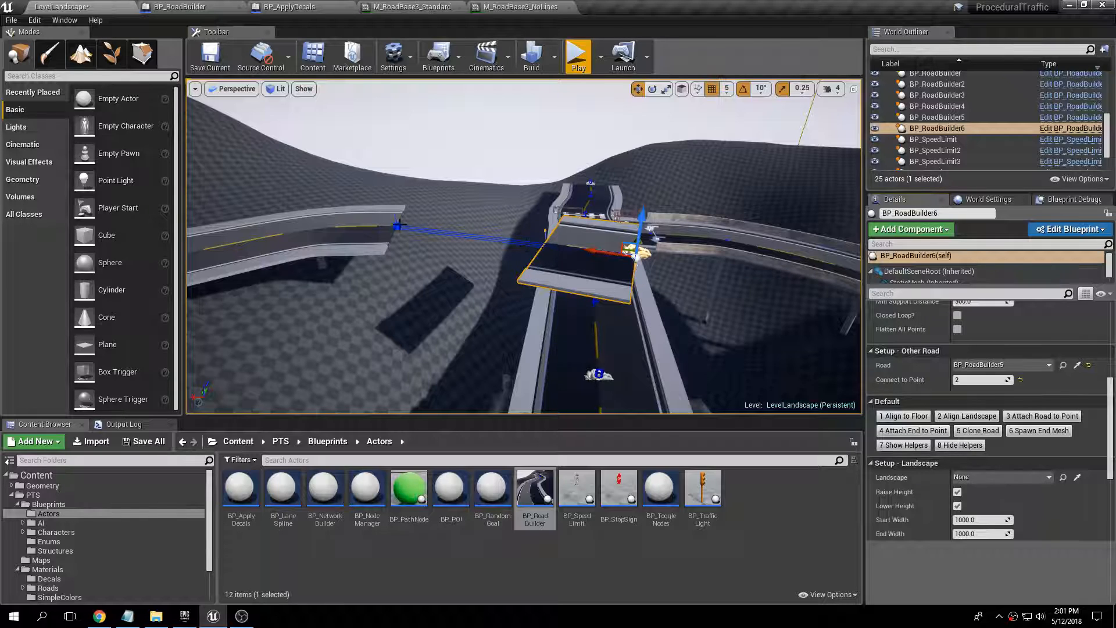
# Update BP_RoadBuilder6 and adjust its points so the road lines up smoothly with the connected road.
pyautogui.moveTo(1111, 384); pyautogui.dragTo(1110, 303)
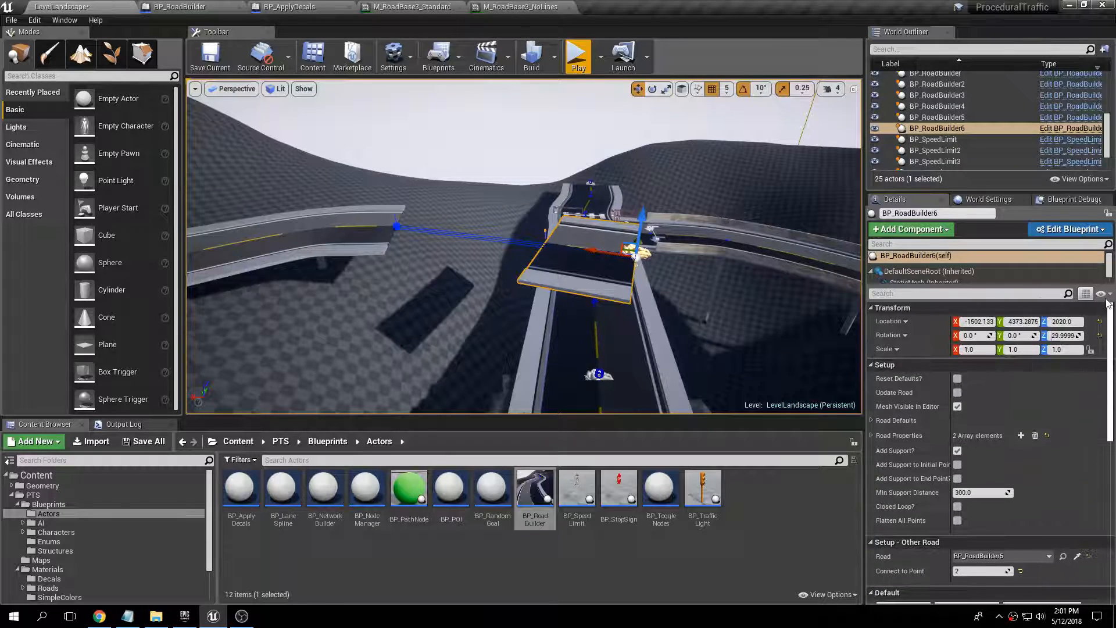
pyautogui.click(958, 393)
pyautogui.moveTo(719, 337); pyautogui.dragTo(517, 395, button='right')
pyautogui.press('w')
pyautogui.press('e')
pyautogui.moveTo(441, 158); pyautogui.dragTo(477, 156)
pyautogui.press('w')
pyautogui.moveTo(441, 158); pyautogui.dragTo(256, 181, button='right')
pyautogui.press('d')
pyautogui.moveTo(516, 241); pyautogui.dragTo(524, 239)
pyautogui.moveTo(453, 247)
pyautogui.mouseDown(button='right')
pyautogui.moveTo(451, 260)
pyautogui.moveTo(454, 247)
pyautogui.mouseUp(button='right')
pyautogui.moveTo(470, 162); pyautogui.dragTo(416, 262, button='right')
pyautogui.press('s')
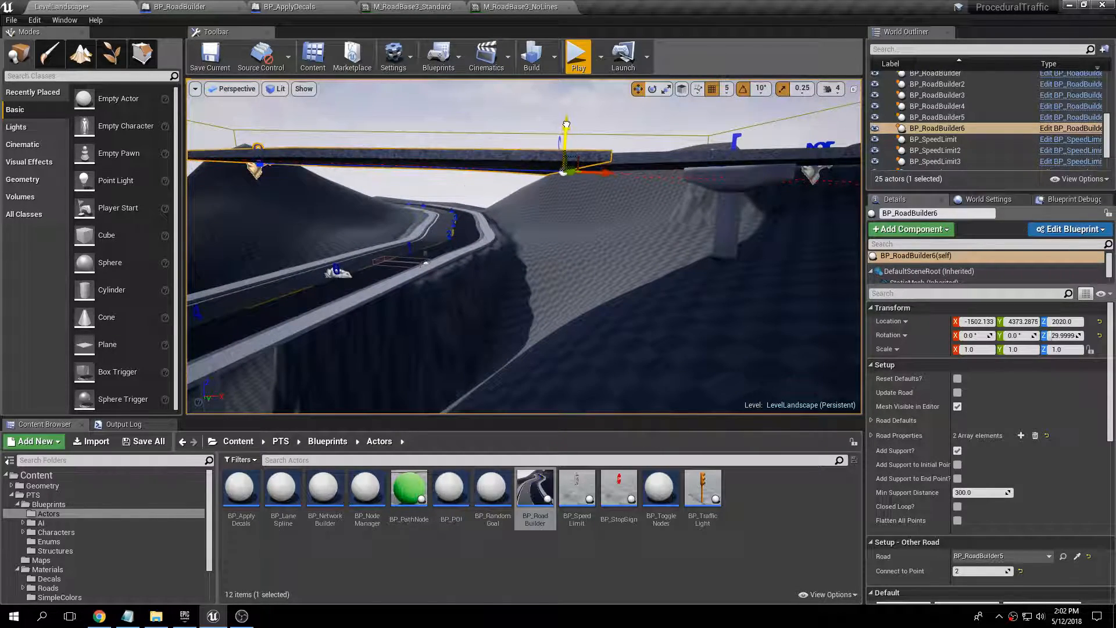
pyautogui.press('w')
pyautogui.moveTo(663, 210); pyautogui.dragTo(489, 227, button='right')
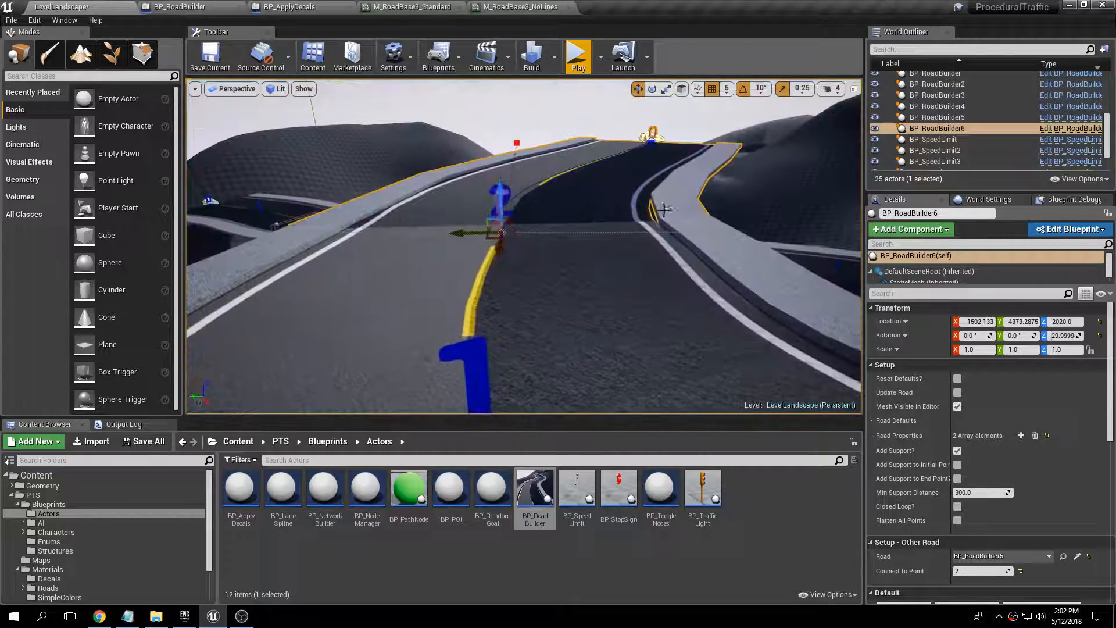
# Play the level and drive the car over the joined roads to test the connection, ending the session after the test.
pyautogui.click(578, 55)
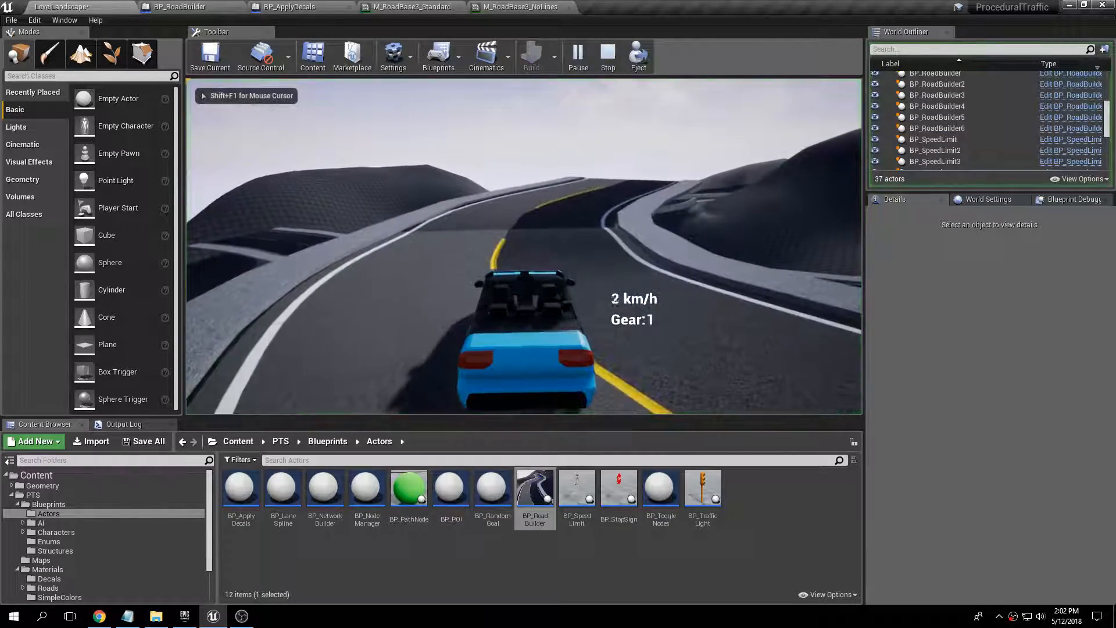
pyautogui.press('w')
pyautogui.press('d')
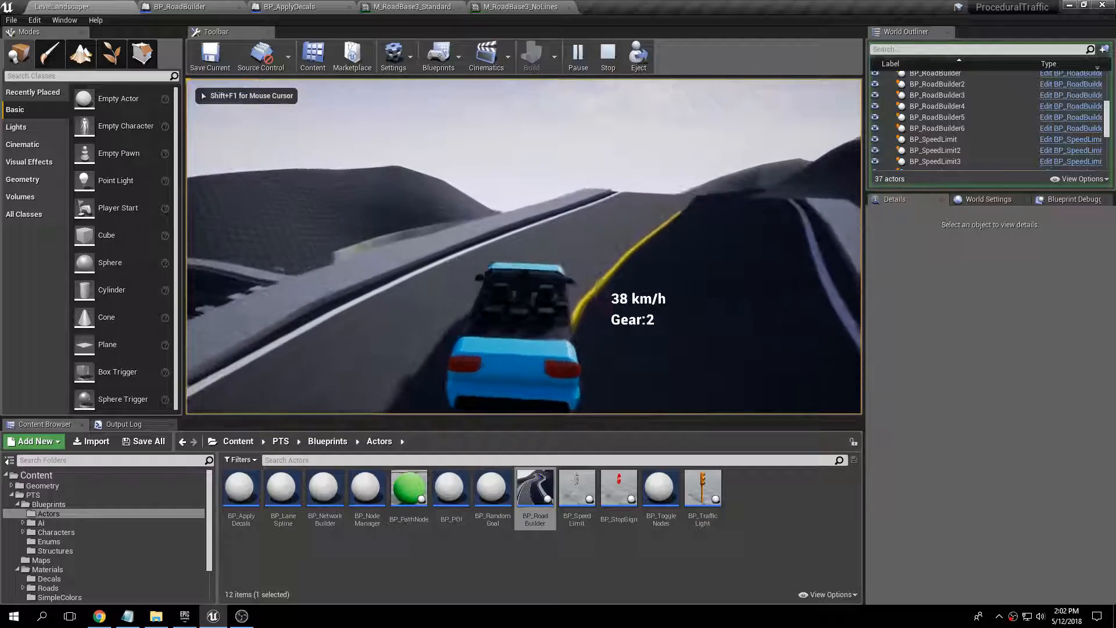
pyautogui.press('Escape')
# Delete the two connecting roads, BP_RoadBuilder6 and BP_RoadBuilder5.
pyautogui.press('s')
pyautogui.moveTo(498, 292); pyautogui.dragTo(561, 279, button='right')
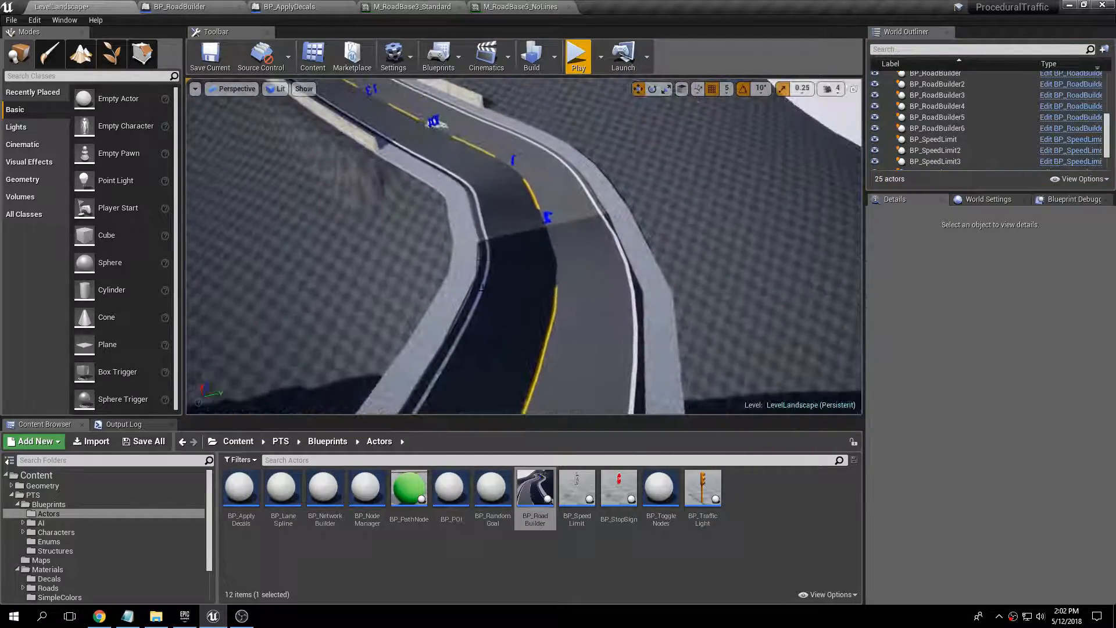
pyautogui.press('s')
pyautogui.moveTo(498, 292); pyautogui.dragTo(642, 198, button='right')
pyautogui.click(682, 135)
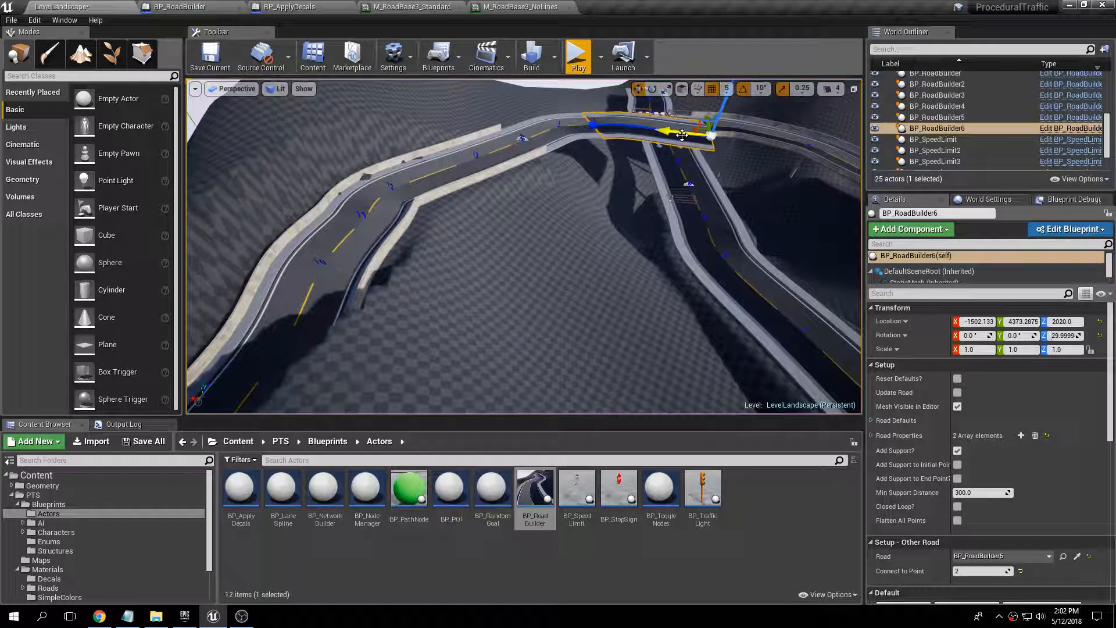
pyautogui.press('Delete')
pyautogui.click(567, 139)
pyautogui.press('Delete')
# Look along BP_RoadBuilder4 to its starting end and place a new BP_RoadBuilder on the landscape beside it.
pyautogui.click(523, 158)
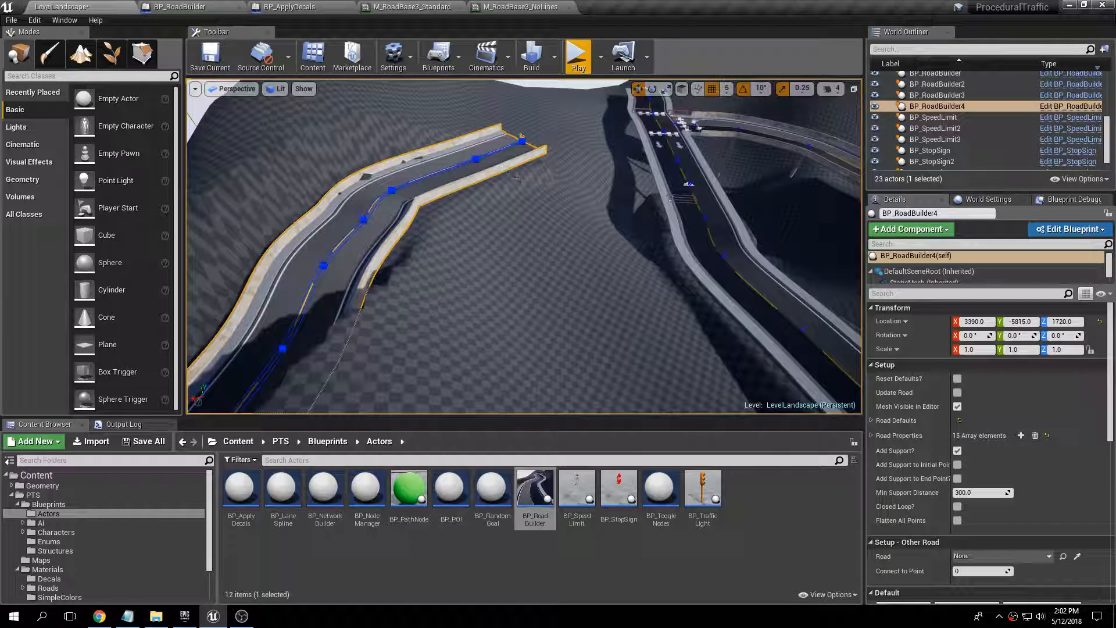
pyautogui.scroll(-5, 1112, 356)
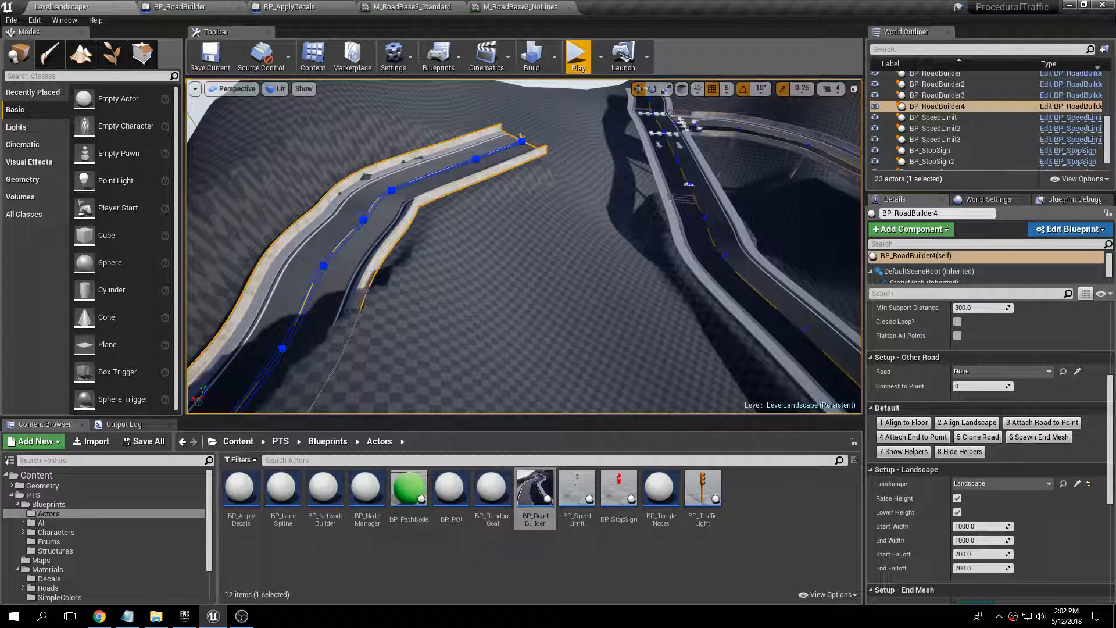
pyautogui.moveTo(532, 241); pyautogui.dragTo(398, 244, button='right')
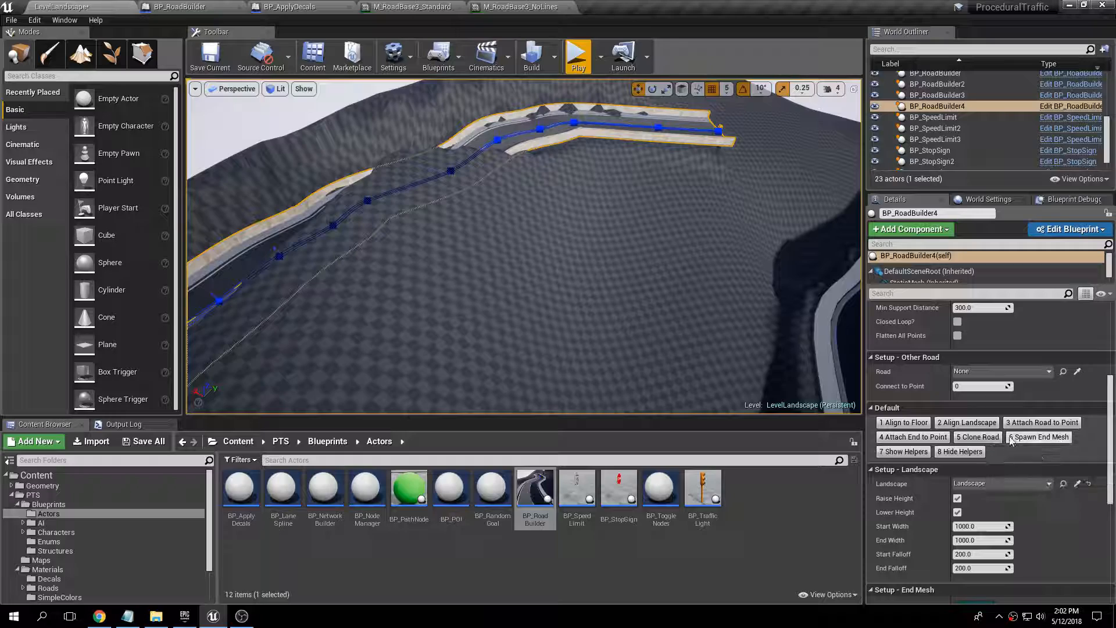
pyautogui.moveTo(541, 244); pyautogui.dragTo(460, 218, button='right')
pyautogui.moveTo(623, 306); pyautogui.dragTo(644, 359, button='right')
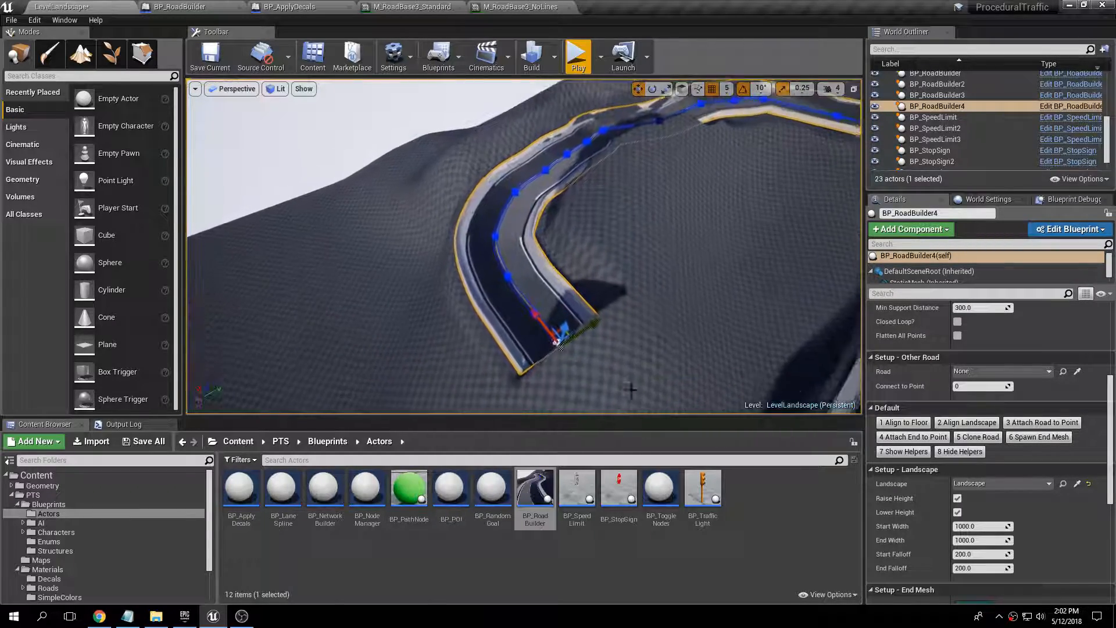
pyautogui.moveTo(536, 488); pyautogui.dragTo(356, 306)
pyautogui.moveTo(403, 289); pyautogui.dragTo(575, 391, button='right')
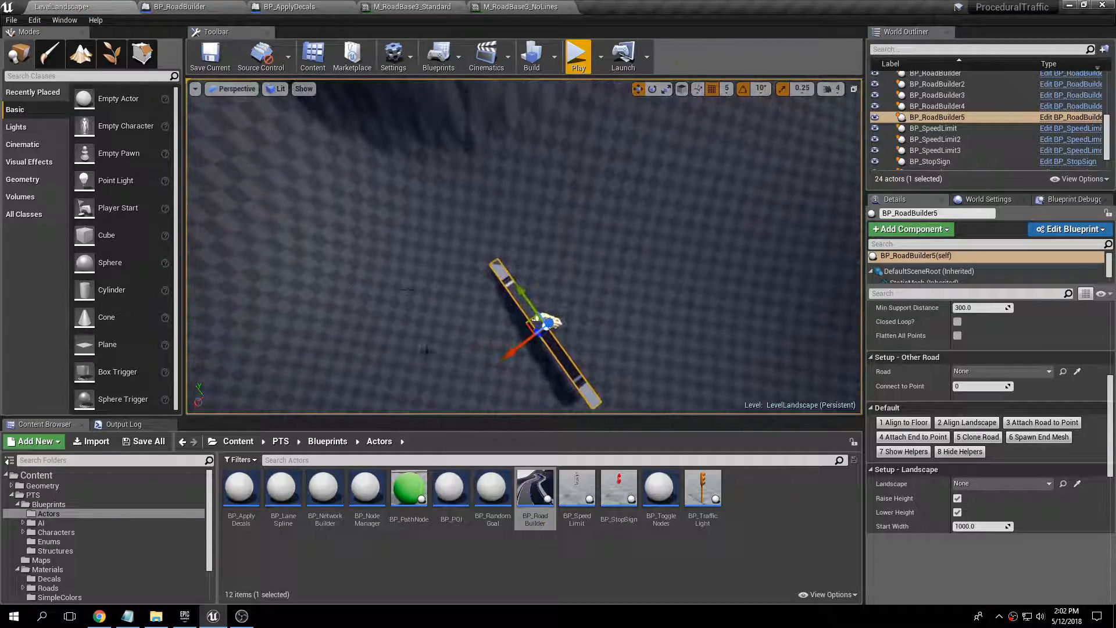
# Stretch the new BP_RoadBuilder5 outward into a short road of two sections beside BP_RoadBuilder4.
pyautogui.moveTo(526, 347); pyautogui.dragTo(401, 410)
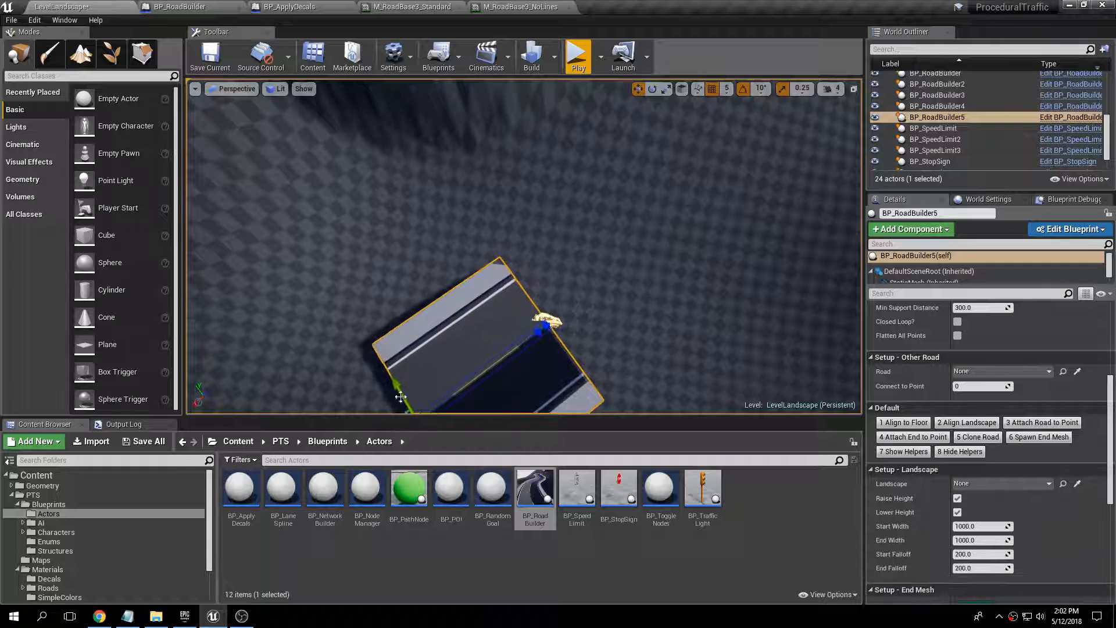
pyautogui.moveTo(401, 410); pyautogui.dragTo(372, 401, button='right')
pyautogui.moveTo(424, 311); pyautogui.dragTo(339, 325)
pyautogui.moveTo(382, 304); pyautogui.dragTo(300, 296, button='right')
pyautogui.click(477, 284)
pyautogui.keyDown('alt'); pyautogui.moveTo(474, 279); pyautogui.dragTo(450, 189); pyautogui.keyUp('alt')
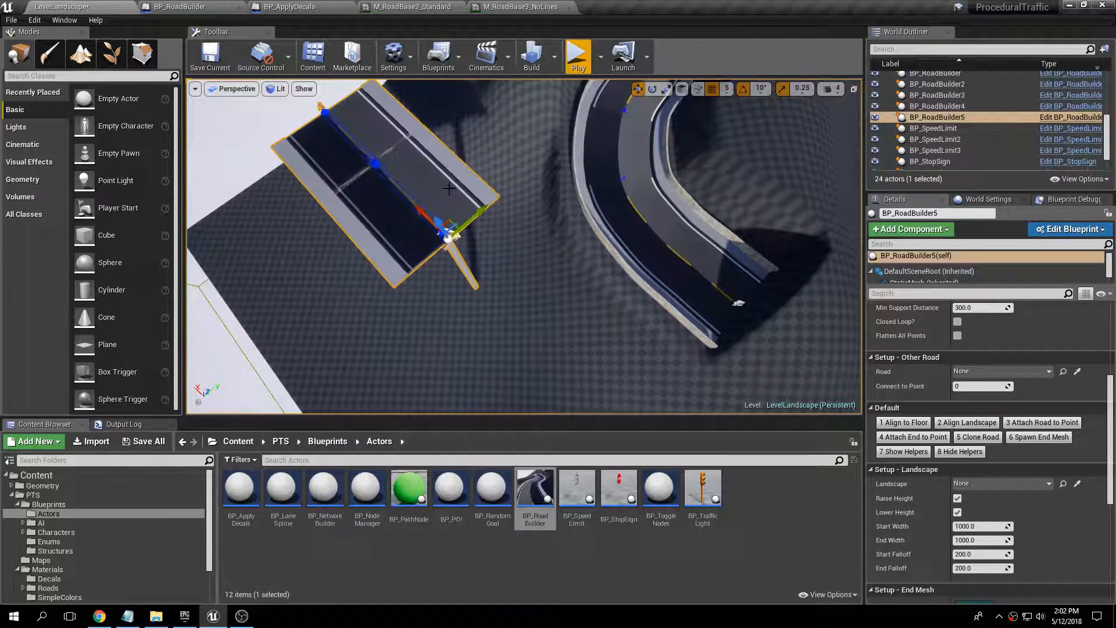
# Set BP_RoadBuilder5's other road to BP_RoadBuilder4 and clone that road onto it.
pyautogui.moveTo(545, 227); pyautogui.dragTo(552, 166, button='right')
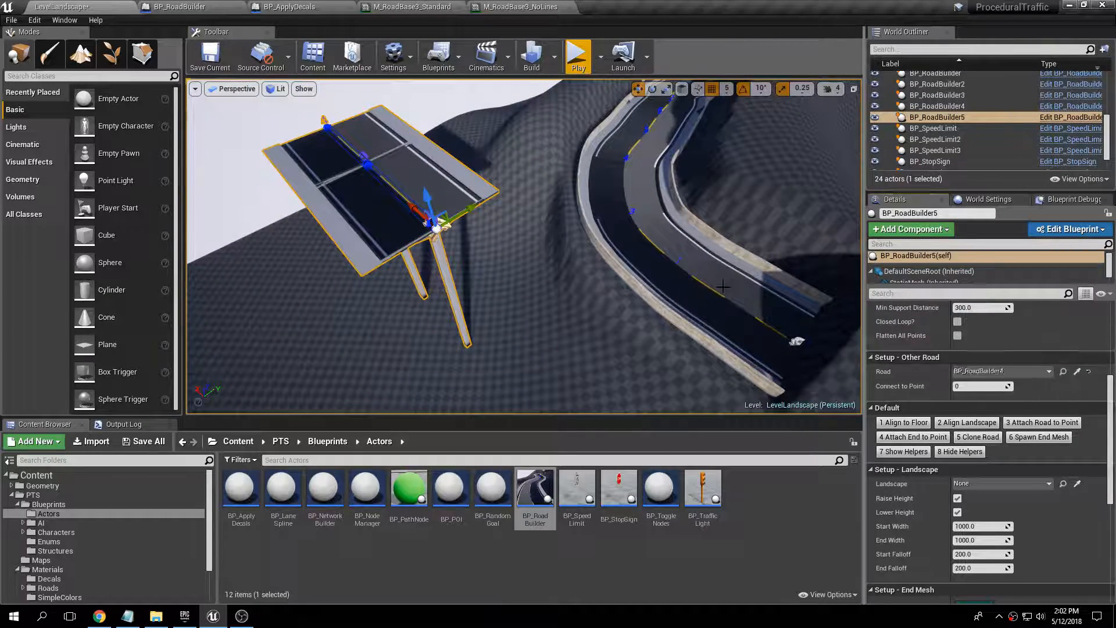
pyautogui.scroll(1, 997, 456)
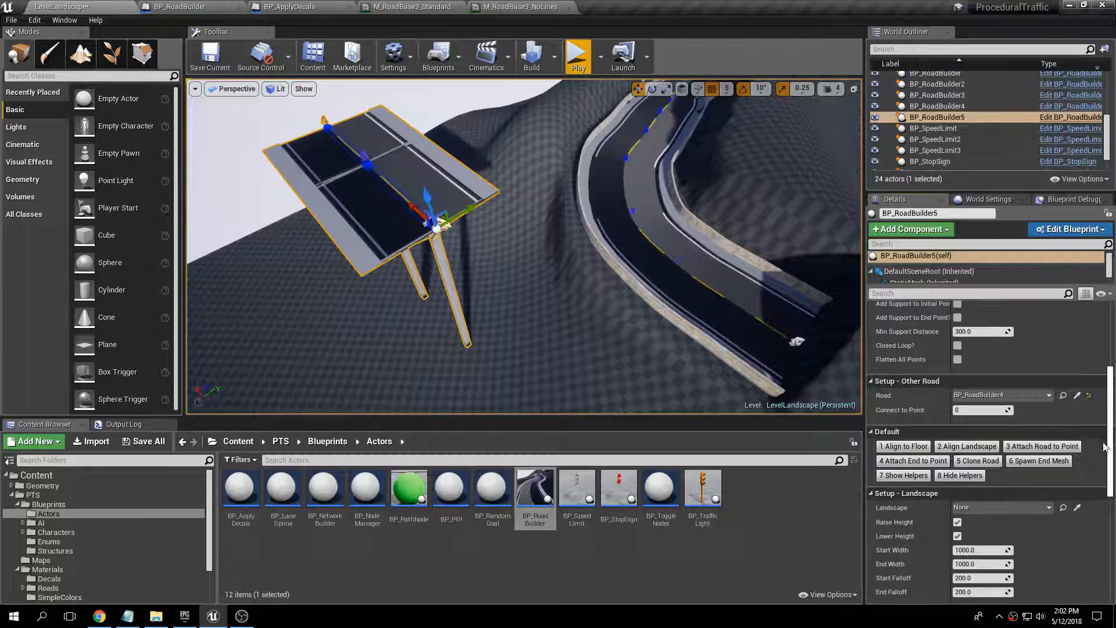
pyautogui.click(997, 461)
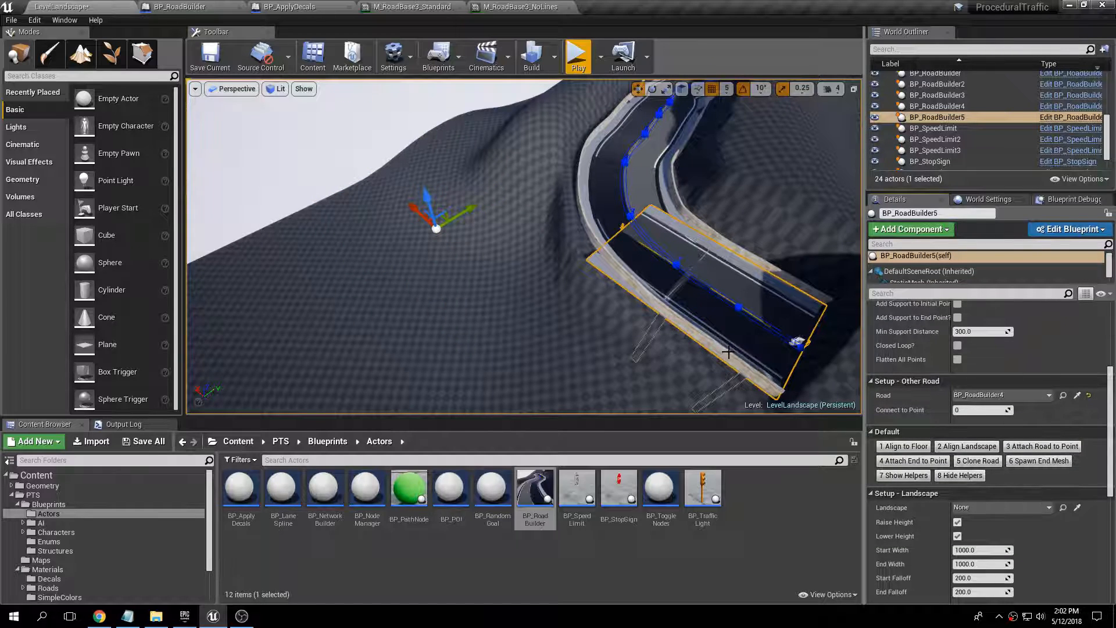
# Update the cloned BP_RoadBuilder5 and raise it above the original road.
pyautogui.click(954, 118)
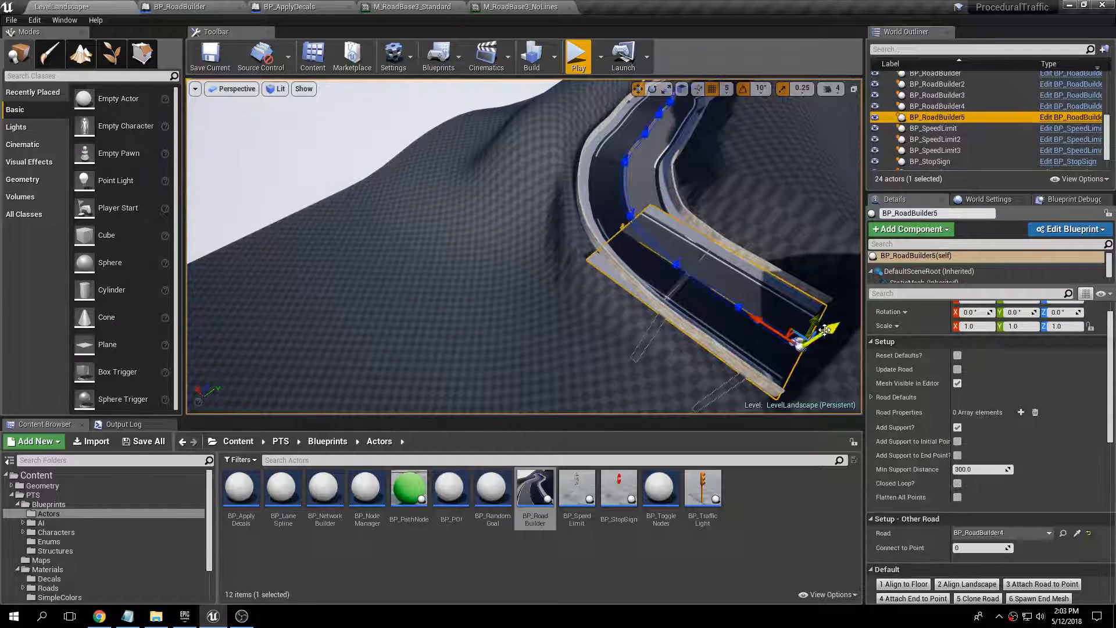
pyautogui.moveTo(835, 326); pyautogui.dragTo(835, 325)
pyautogui.moveTo(784, 289); pyautogui.dragTo(692, 266, button='right')
pyautogui.moveTo(705, 174); pyautogui.dragTo(724, 204, button='right')
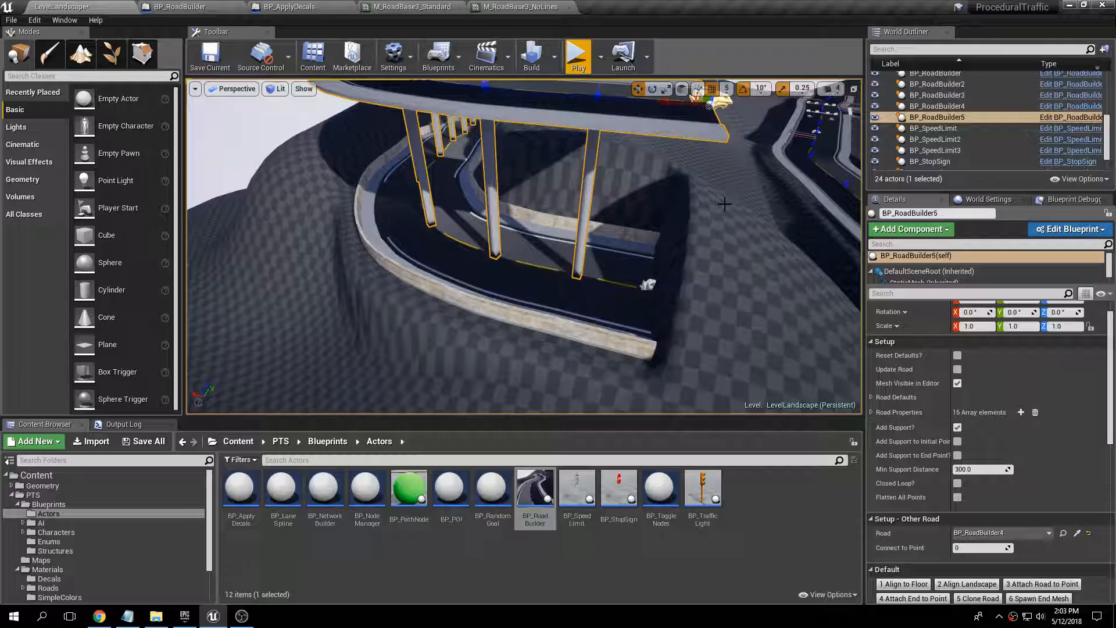
pyautogui.moveTo(691, 292); pyautogui.dragTo(758, 244, button='right')
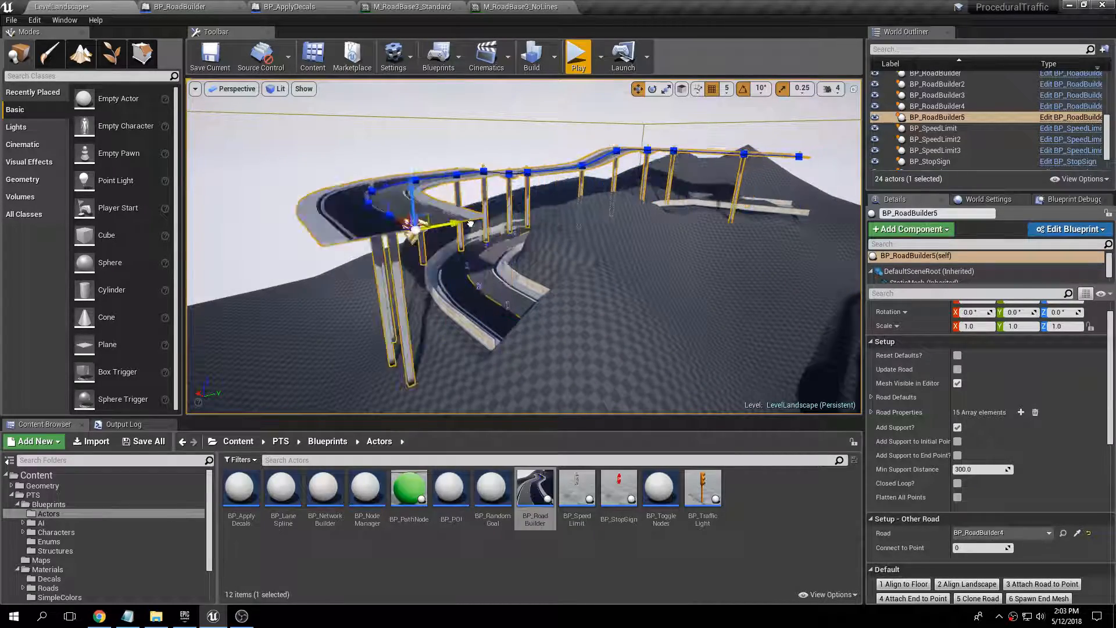
# Move the cloned road sideways away from the original and inspect its full course and supports.
pyautogui.moveTo(511, 215); pyautogui.dragTo(292, 271)
pyautogui.moveTo(291, 272); pyautogui.dragTo(528, 242, button='right')
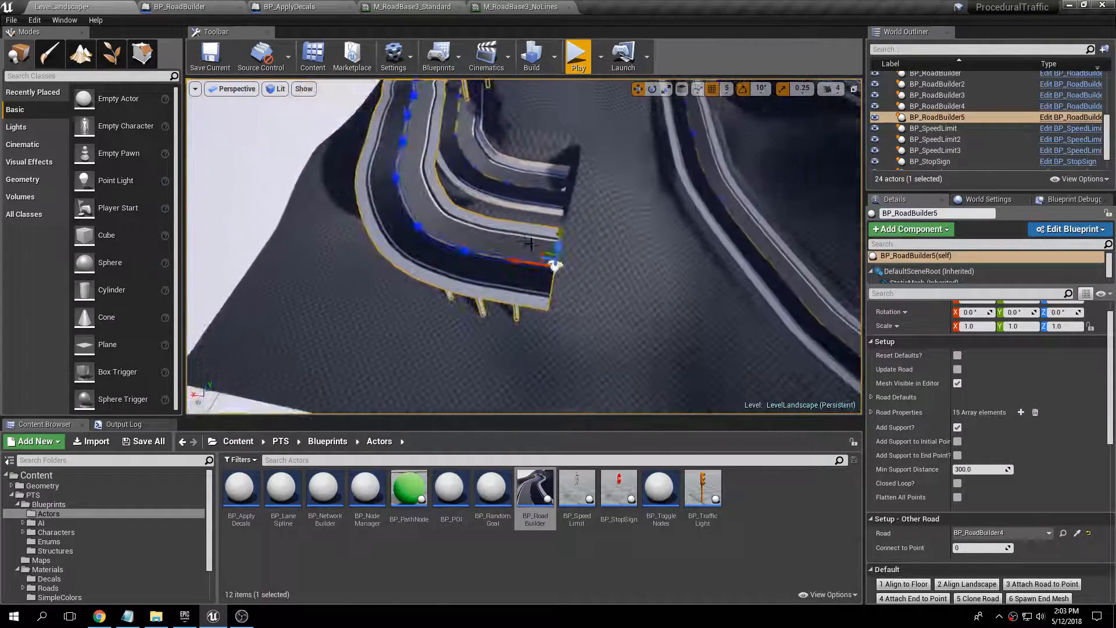
pyautogui.moveTo(798, 271); pyautogui.dragTo(385, 293)
pyautogui.moveTo(385, 293); pyautogui.dragTo(416, 209, button='right')
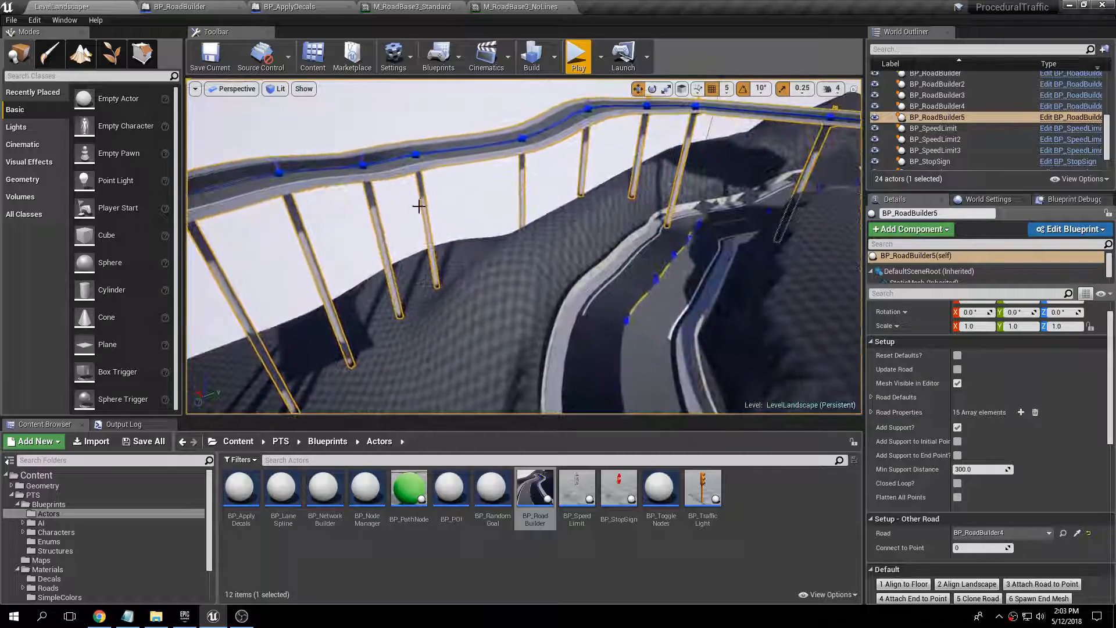
pyautogui.moveTo(660, 170); pyautogui.dragTo(582, 175, button='right')
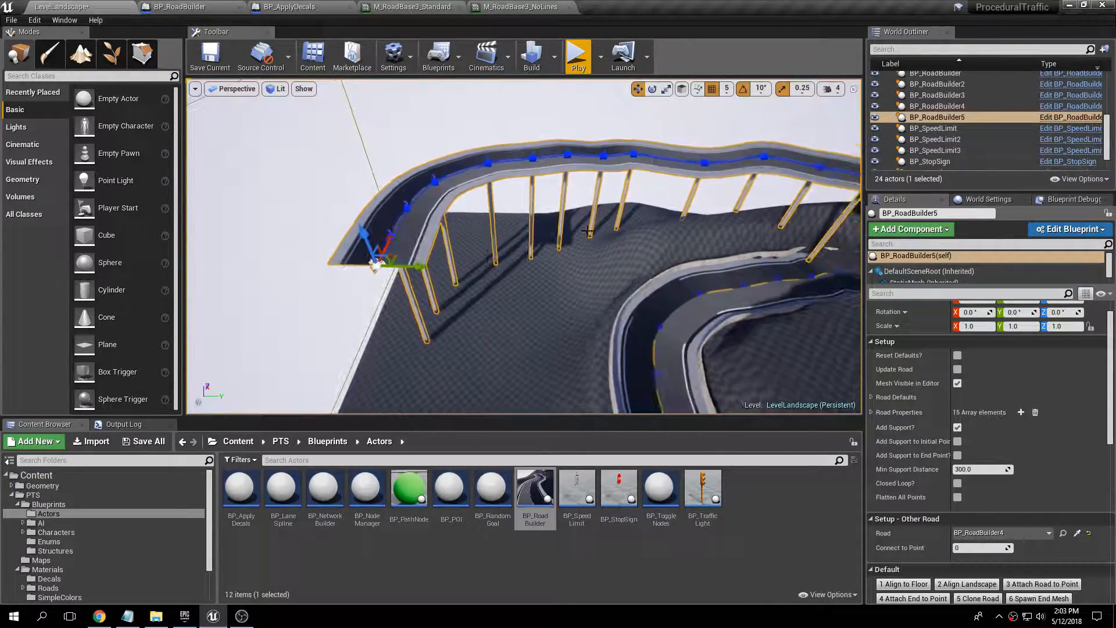
pyautogui.moveTo(640, 263); pyautogui.dragTo(727, 271, button='right')
# Delete the cloned road BP_RoadBuilder5.
pyautogui.press('Escape')
pyautogui.moveTo(453, 219); pyautogui.dragTo(529, 255, button='right')
pyautogui.click(477, 219)
pyautogui.press('Delete')
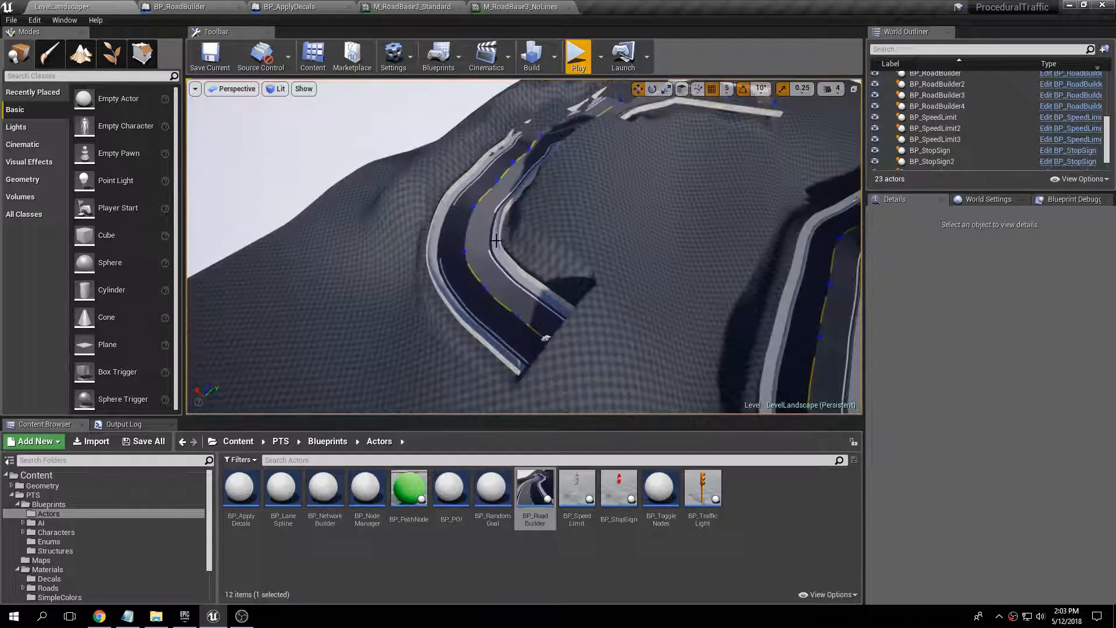
# Select BP_RoadBuilder4, review its course, and save the LevelLandscape map.
pyautogui.click(477, 223)
pyautogui.moveTo(477, 223)
pyautogui.mouseDown(button='right')
pyautogui.moveTo(506, 215)
pyautogui.moveTo(494, 200)
pyautogui.moveTo(520, 218)
pyautogui.moveTo(491, 210)
pyautogui.mouseUp(button='right')
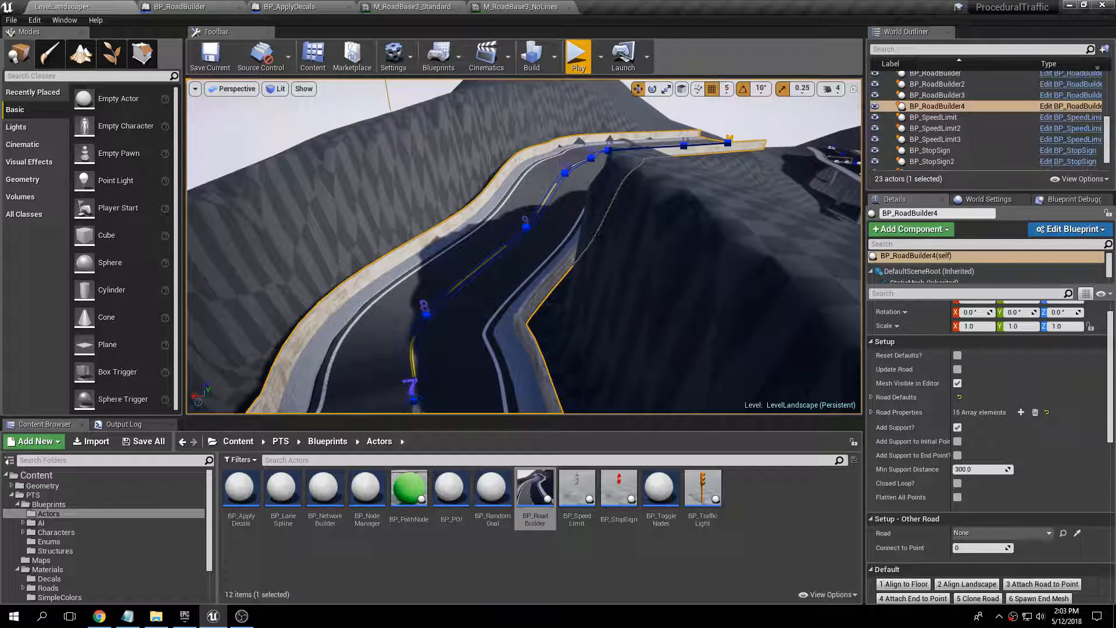
pyautogui.moveTo(491, 210); pyautogui.dragTo(562, 208, button='right')
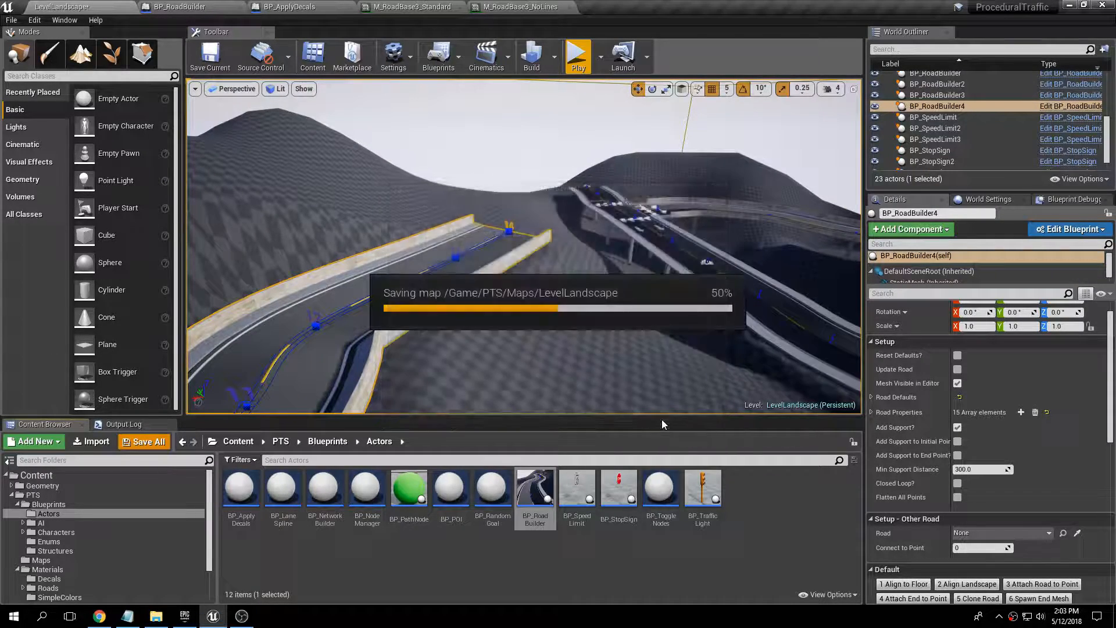
# Place a BP_ApplyDecals actor near point 4 of the crosswalk road, rotated -160 degrees about Z, with one decal in each lane.
pyautogui.moveTo(552, 308); pyautogui.dragTo(593, 308, button='right')
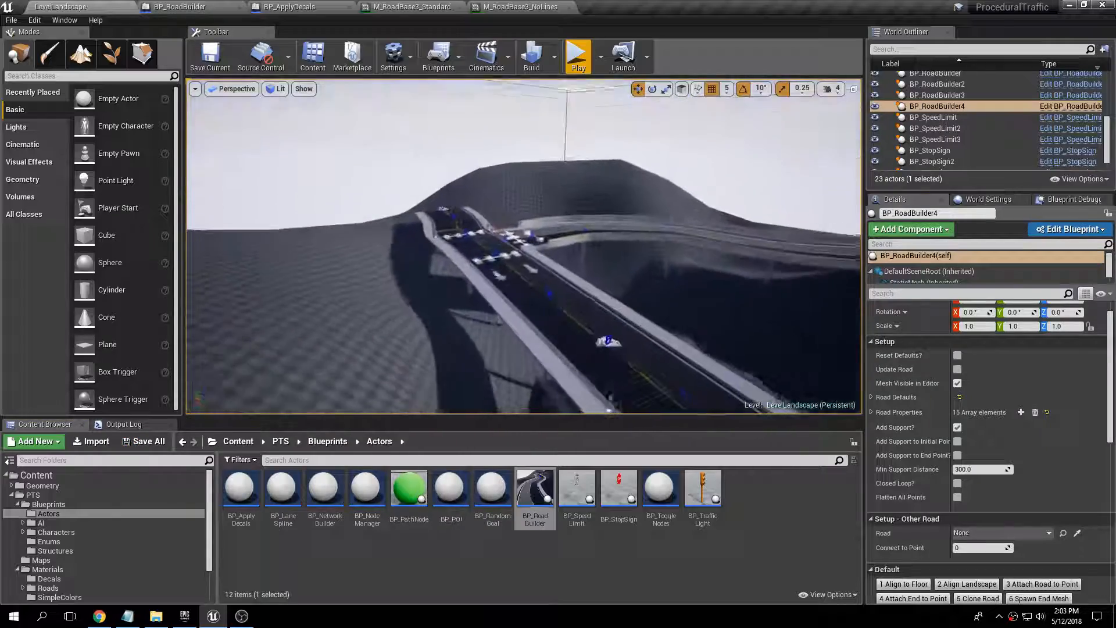
pyautogui.moveTo(558, 256); pyautogui.dragTo(431, 271, button='right')
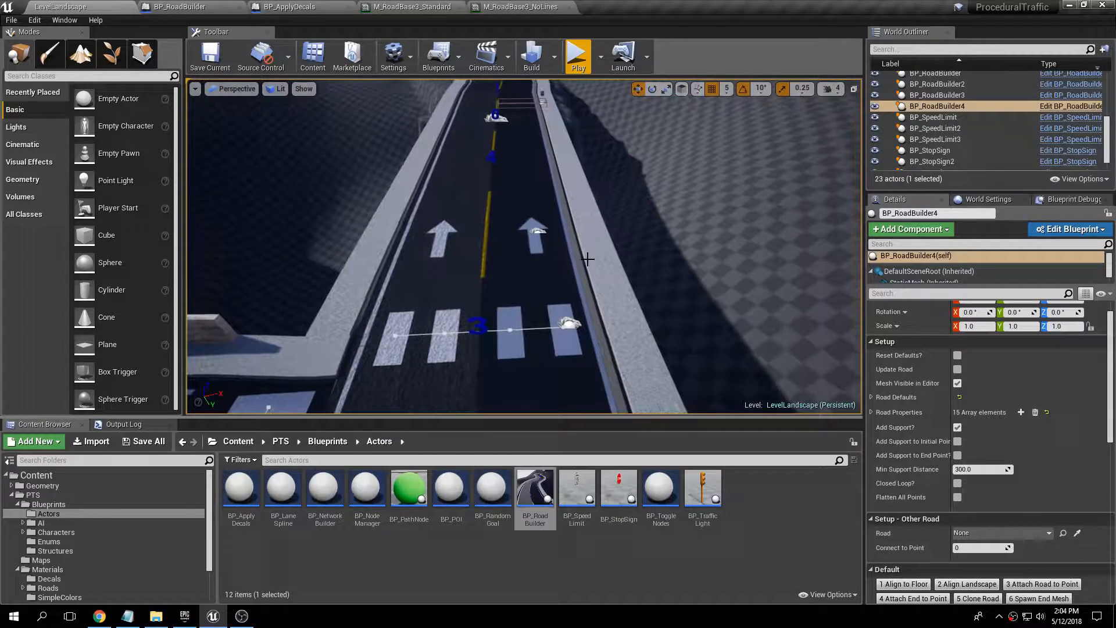
pyautogui.moveTo(239, 491); pyautogui.dragTo(522, 167)
pyautogui.press('w')
pyautogui.moveTo(522, 166); pyautogui.dragTo(514, 231, button='right')
pyautogui.press('e')
pyautogui.moveTo(514, 231); pyautogui.dragTo(341, 210)
pyautogui.press('w')
pyautogui.press('e')
pyautogui.press('w')
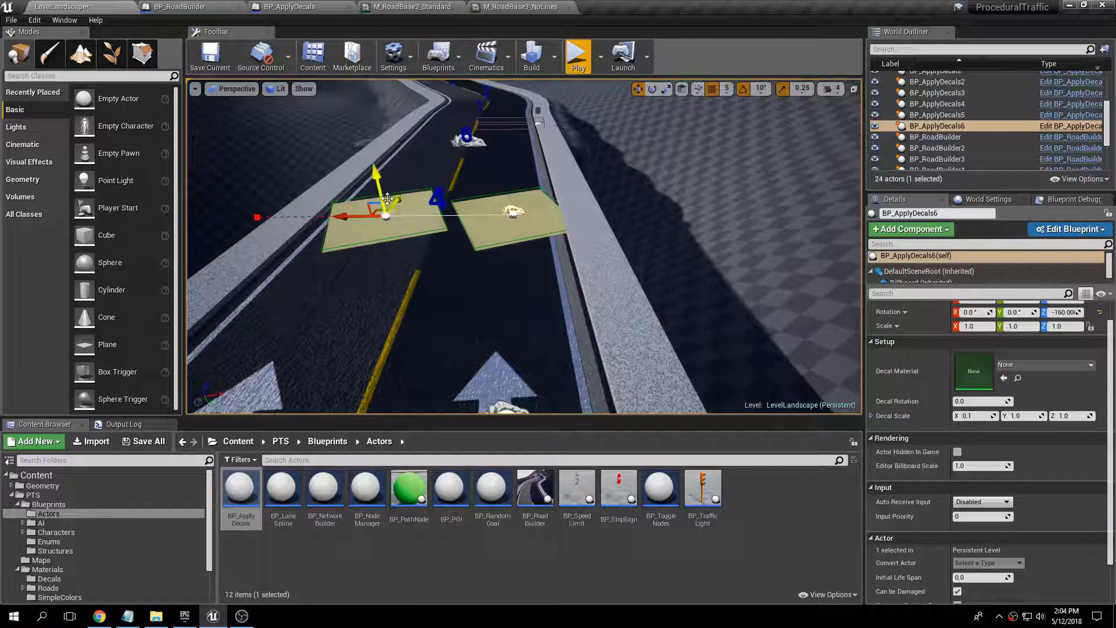
# Set the new decal actor's Decal Material to M_Decal_ArrowRight.
pyautogui.click(1028, 364)
pyautogui.write('decal')
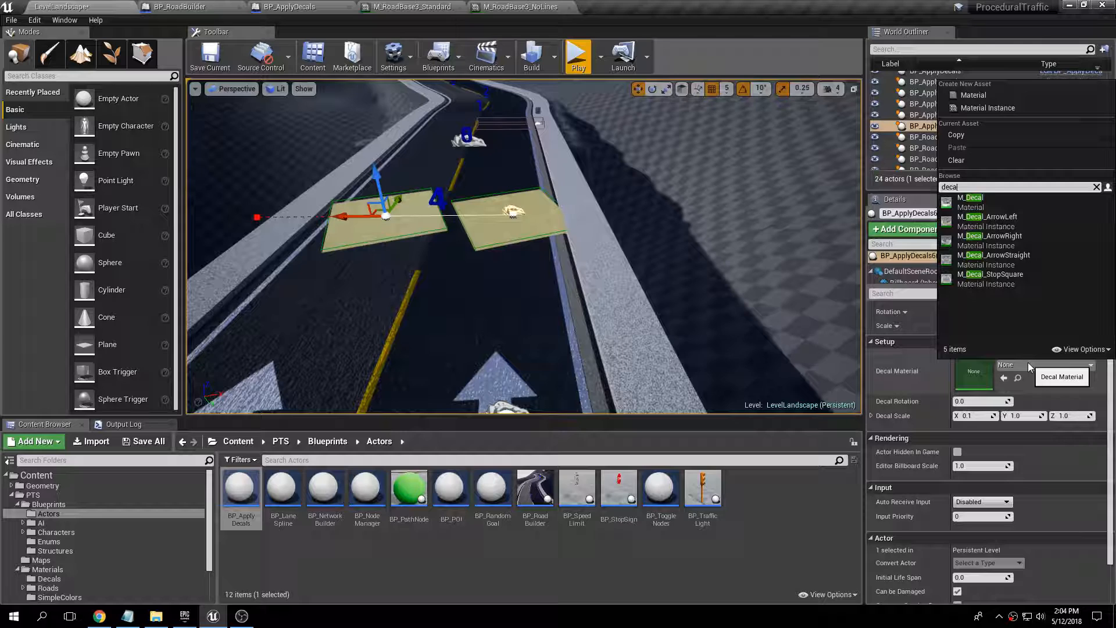
pyautogui.click(989, 236)
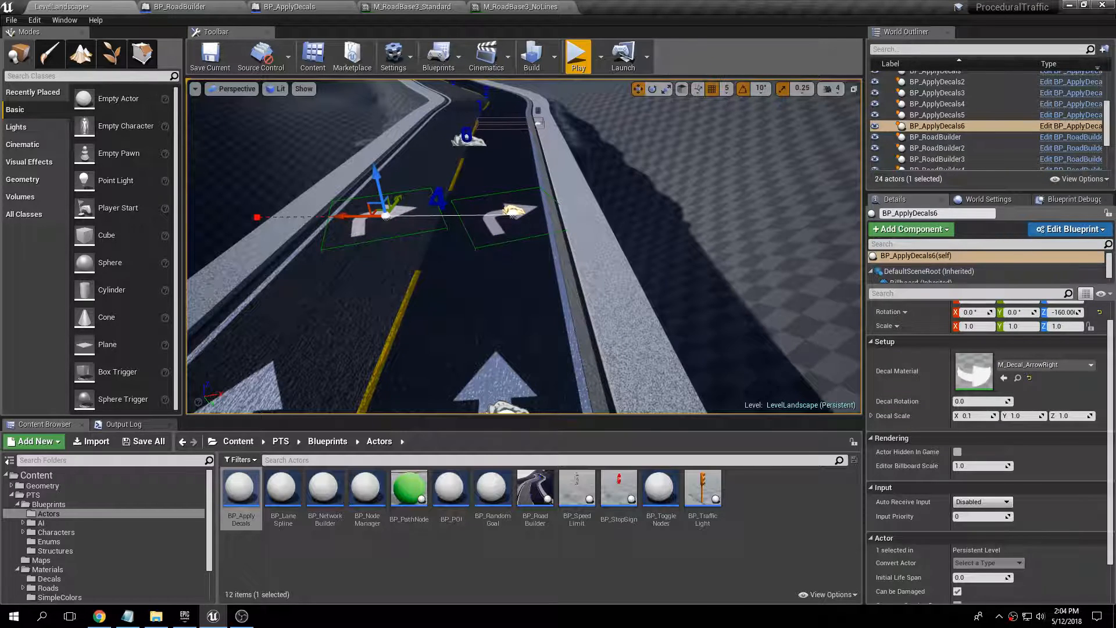
# Set BP_ApplyDecals6's Decal Rotation to about 23.38 so the arrows line up with the road.
pyautogui.click(498, 225)
pyautogui.click(513, 210)
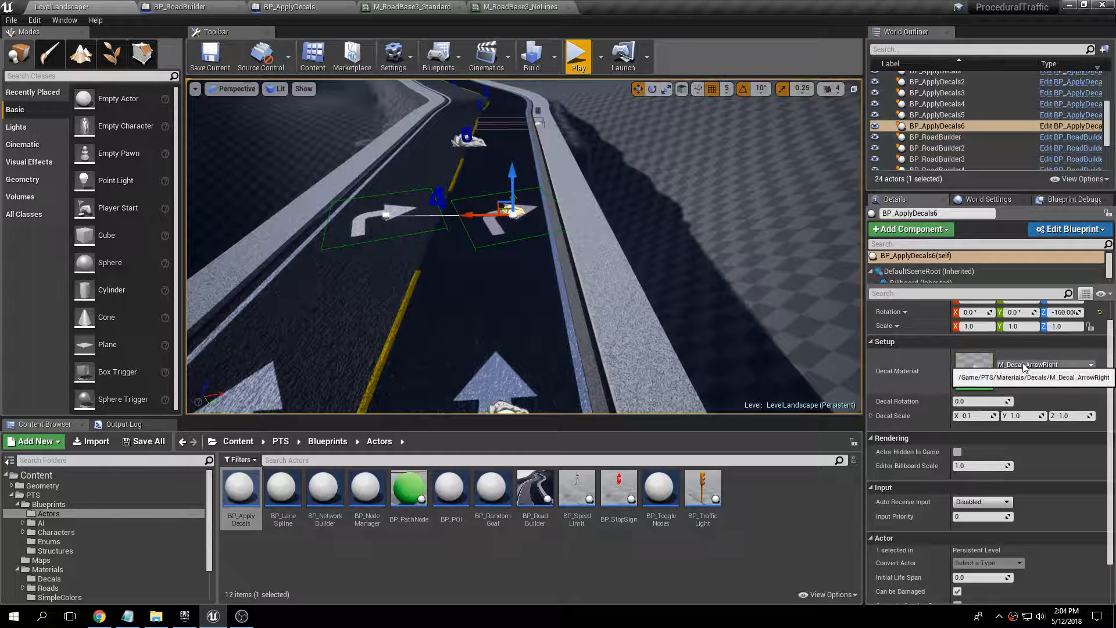
pyautogui.moveTo(983, 402); pyautogui.dragTo(1005, 401)
pyautogui.moveTo(727, 337)
pyautogui.mouseDown(button='right')
pyautogui.moveTo(718, 387)
pyautogui.moveTo(723, 353)
pyautogui.mouseUp(button='right')
# Shift BP_ApplyDecals6 sideways to centre its arrows in the lanes, and nudge the second decal point level with the first.
pyautogui.click(485, 195)
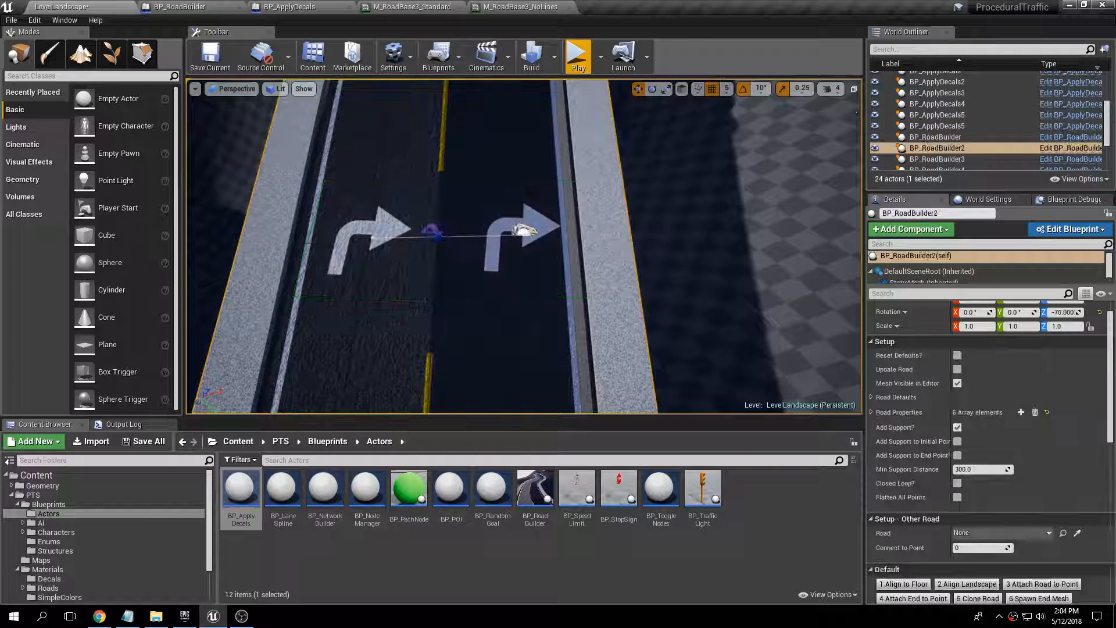
pyautogui.click(520, 231)
pyautogui.moveTo(483, 238); pyautogui.dragTo(471, 241)
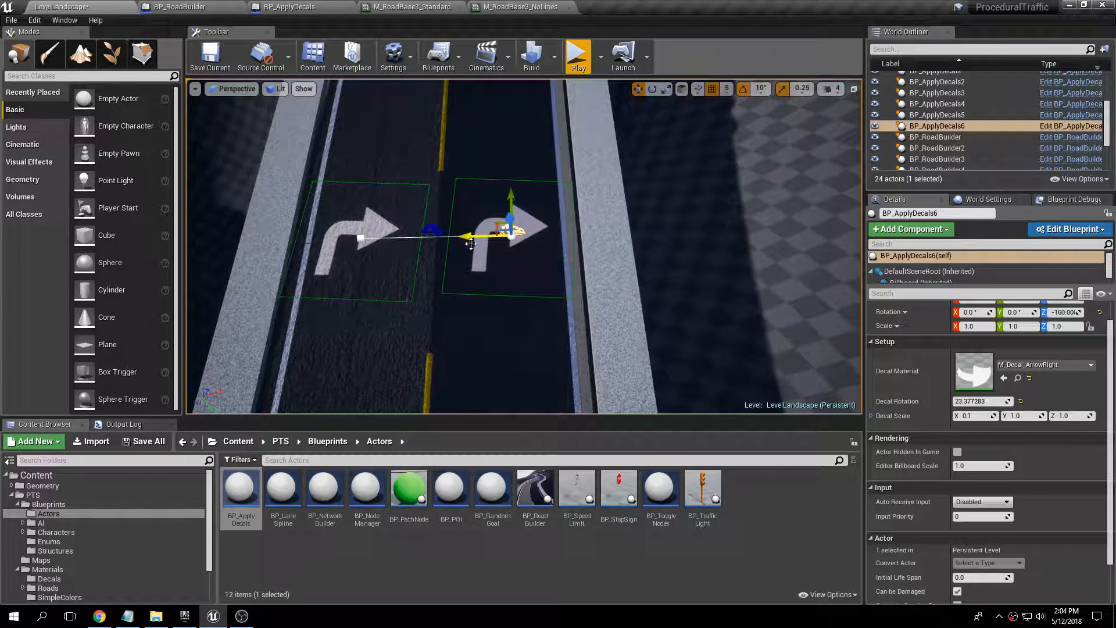
pyautogui.click(361, 238)
pyautogui.moveTo(364, 205); pyautogui.dragTo(366, 196)
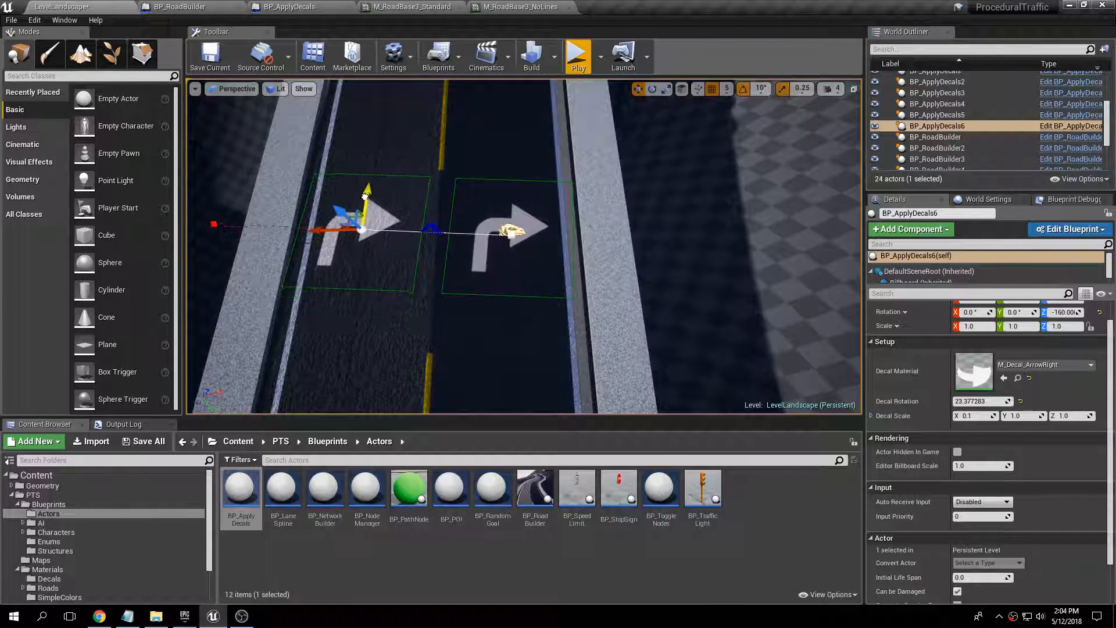
# Set BP_ApplyDecals6's Decal Rotation to about 20.99, nudge its decal point in the lane, and check the arrows' alignment with the road.
pyautogui.moveTo(983, 402); pyautogui.dragTo(981, 402)
pyautogui.moveTo(364, 193); pyautogui.dragTo(368, 194)
pyautogui.press('Escape')
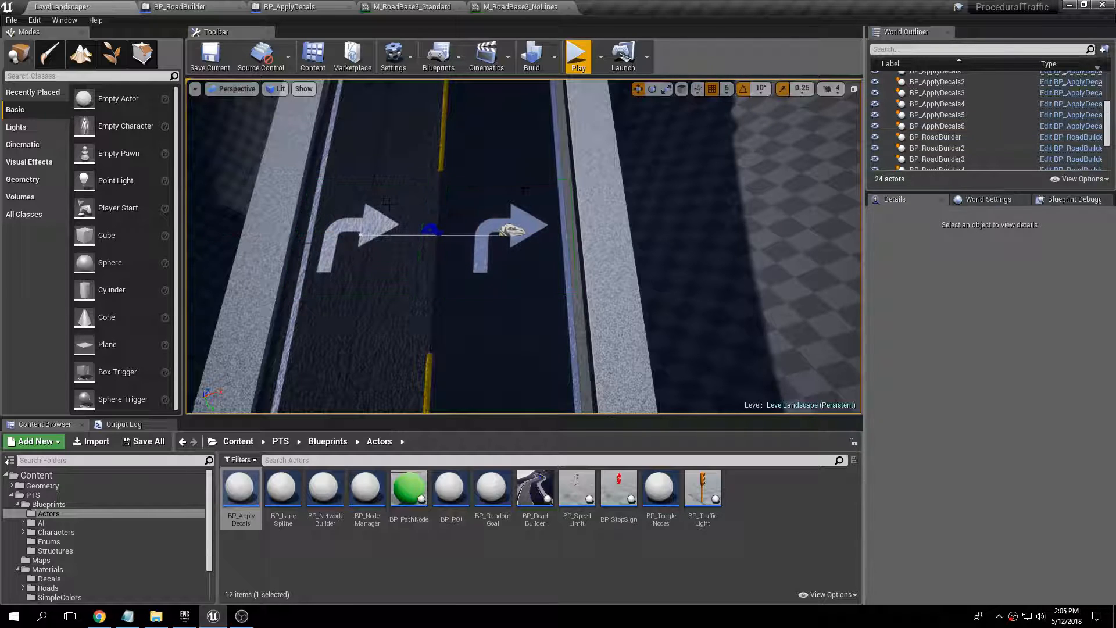
pyautogui.press('s')
pyautogui.moveTo(523, 247)
pyautogui.mouseDown(button='right')
pyautogui.moveTo(524, 227)
pyautogui.moveTo(524, 242)
pyautogui.mouseUp(button='right')
pyautogui.press('w')
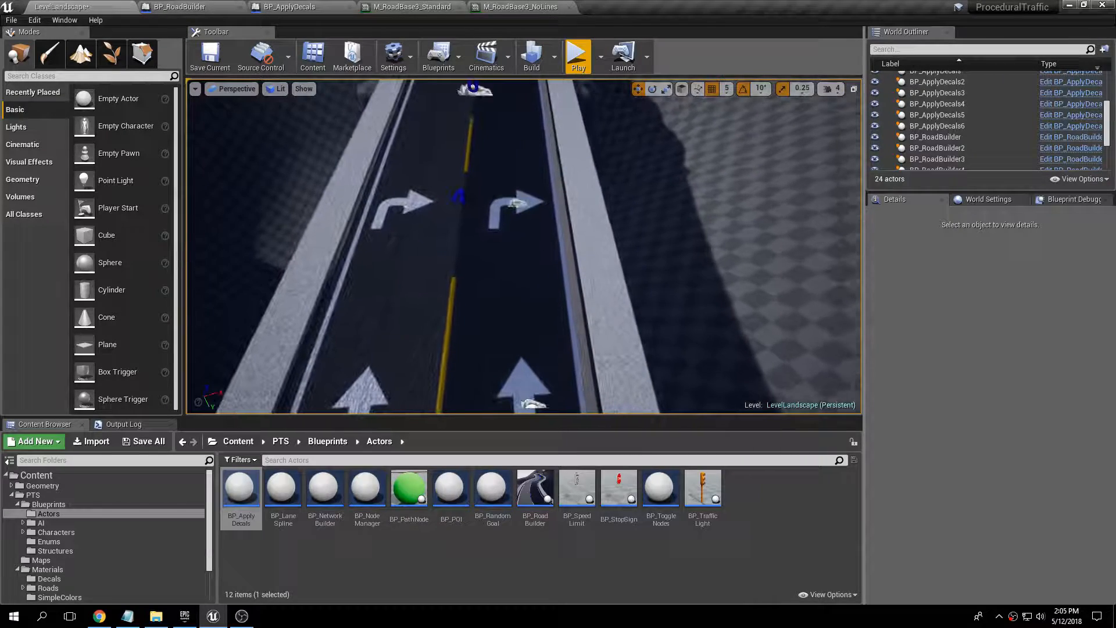
pyautogui.click(482, 207)
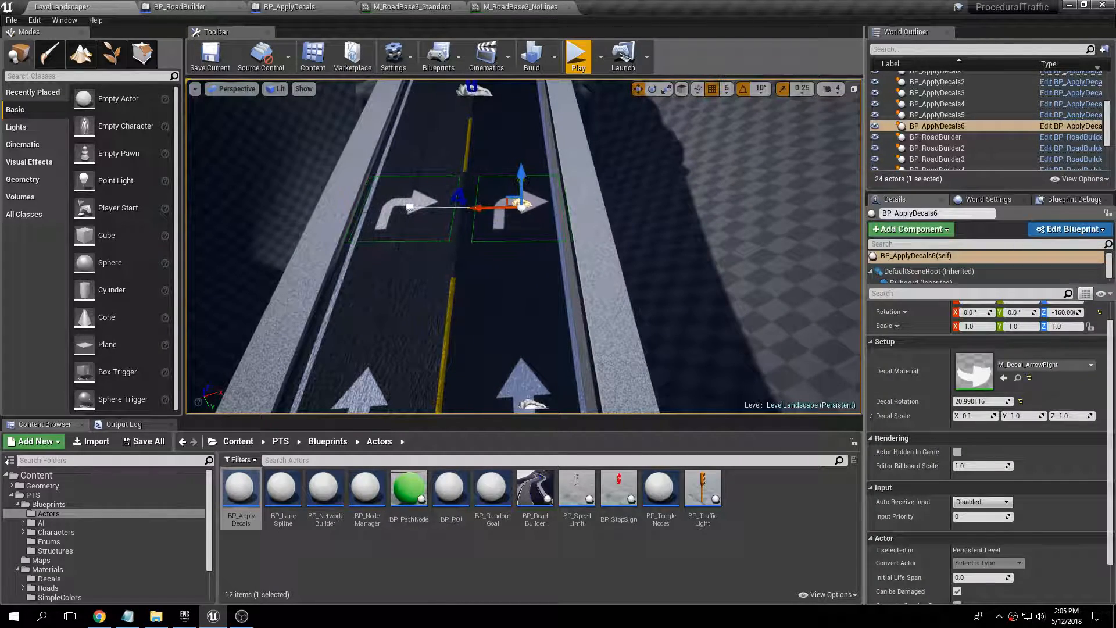
# Play the level in the viewport and drive the car along the side road to the crosswalk at the junction.
pyautogui.press('w')
pyautogui.moveTo(523, 246); pyautogui.dragTo(561, 115, button='right')
pyautogui.click(578, 55)
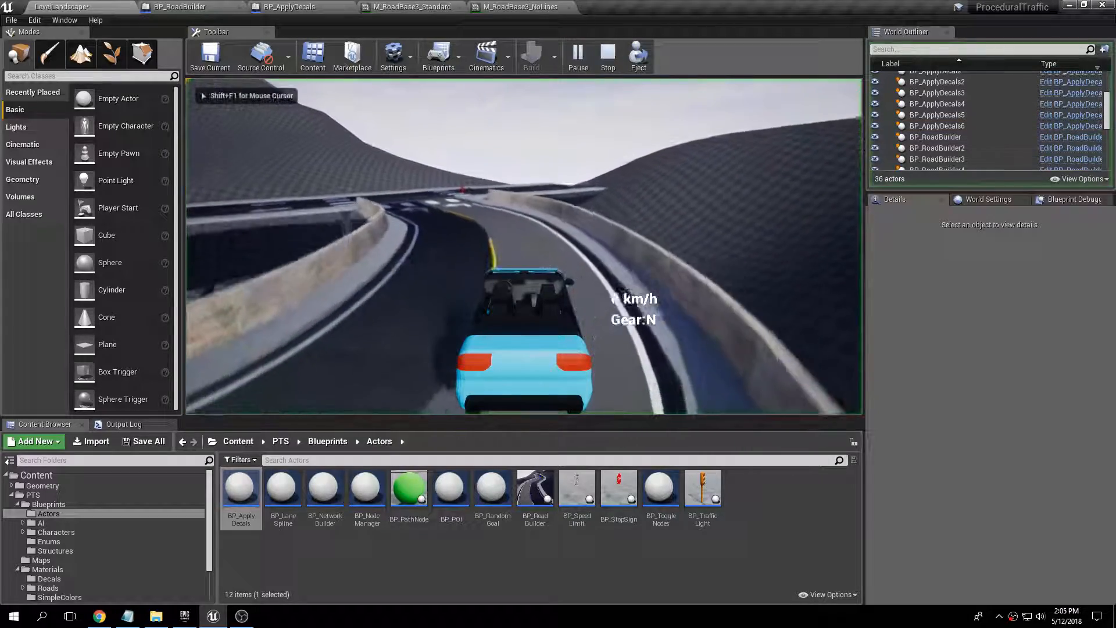
pyautogui.press('w')
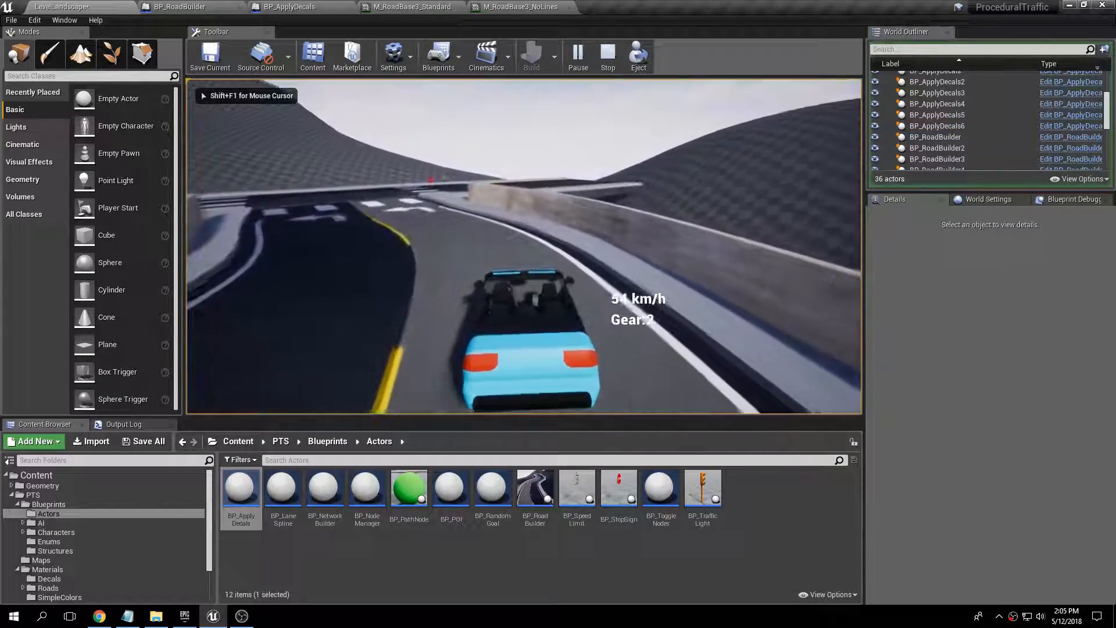
pyautogui.press('s')
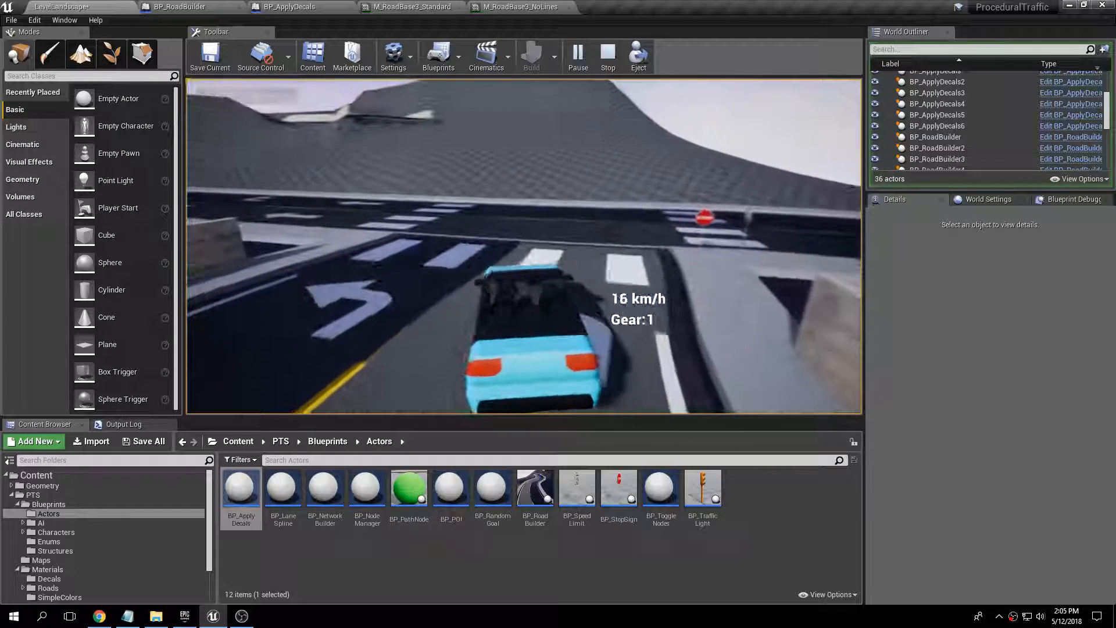
pyautogui.press('s')
pyautogui.press('d')
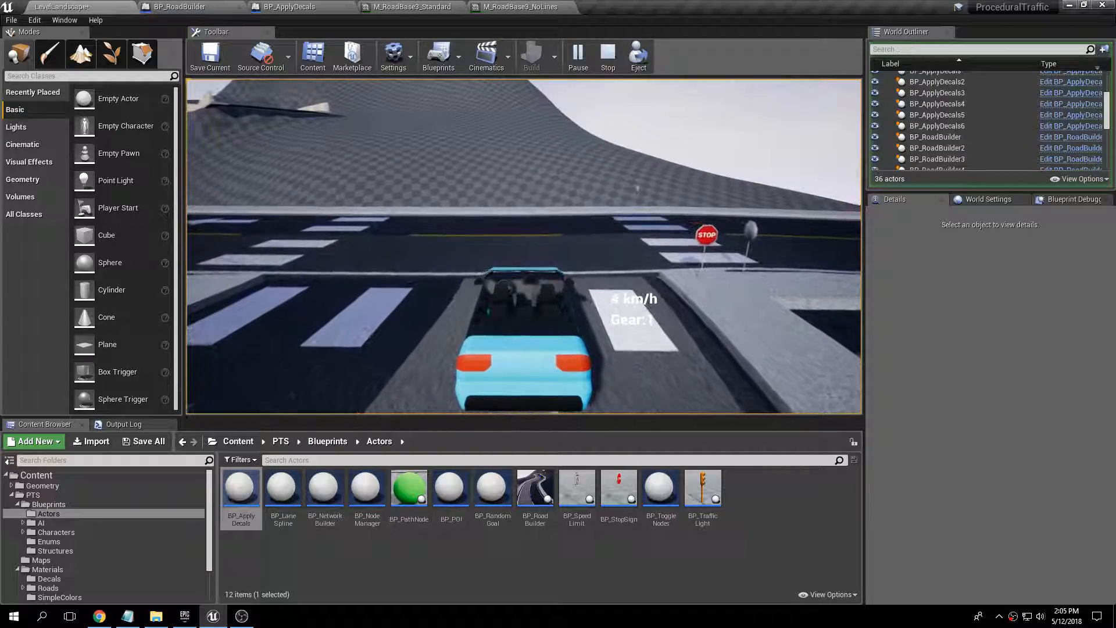
# Turn the car onto the main road, drive over the arrow decals, and end the play session.
pyautogui.press('w')
pyautogui.press('a')
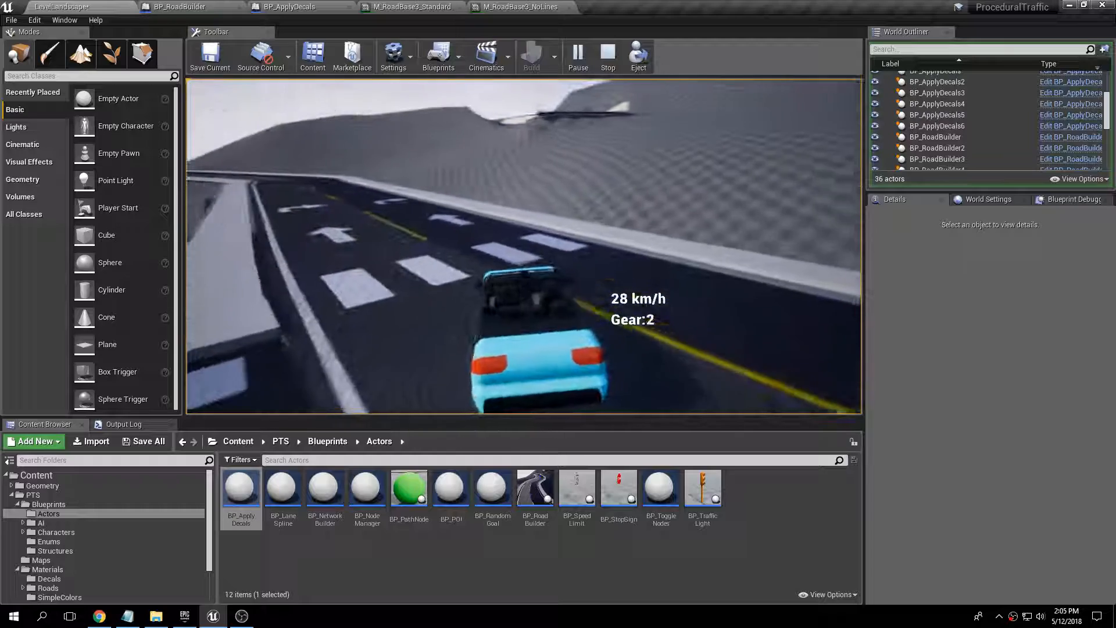
pyautogui.press('w')
pyautogui.press('a')
pyautogui.hotkey('shift', 'F1')
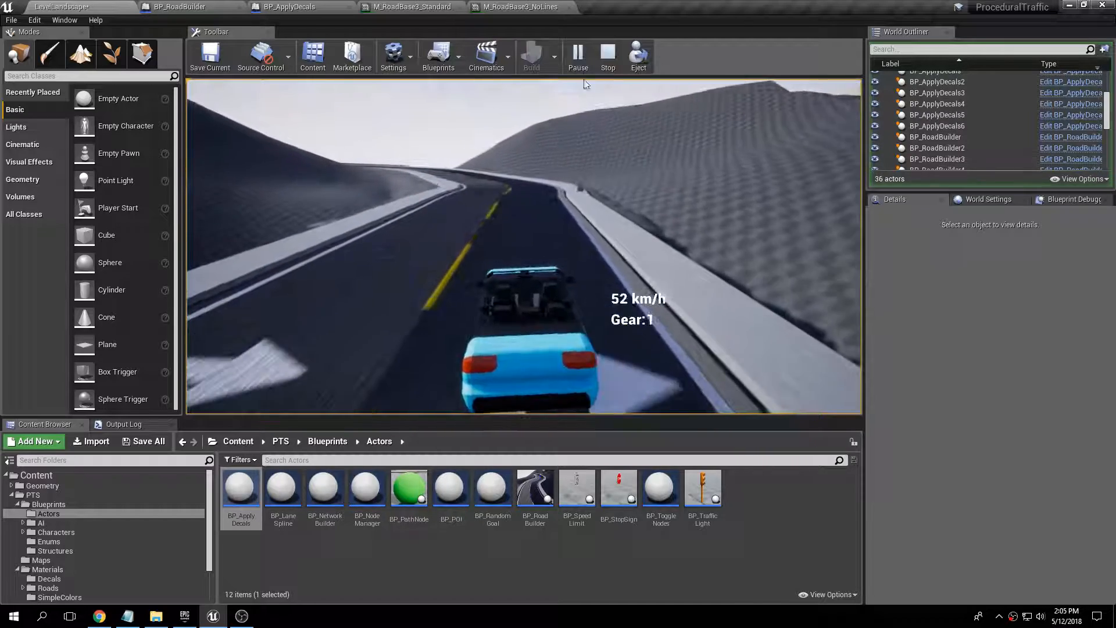
pyautogui.click(609, 55)
# Delete the BP_ApplyDecals6 right-arrow actor from the main road and save the LevelLandscape map.
pyautogui.click(534, 238)
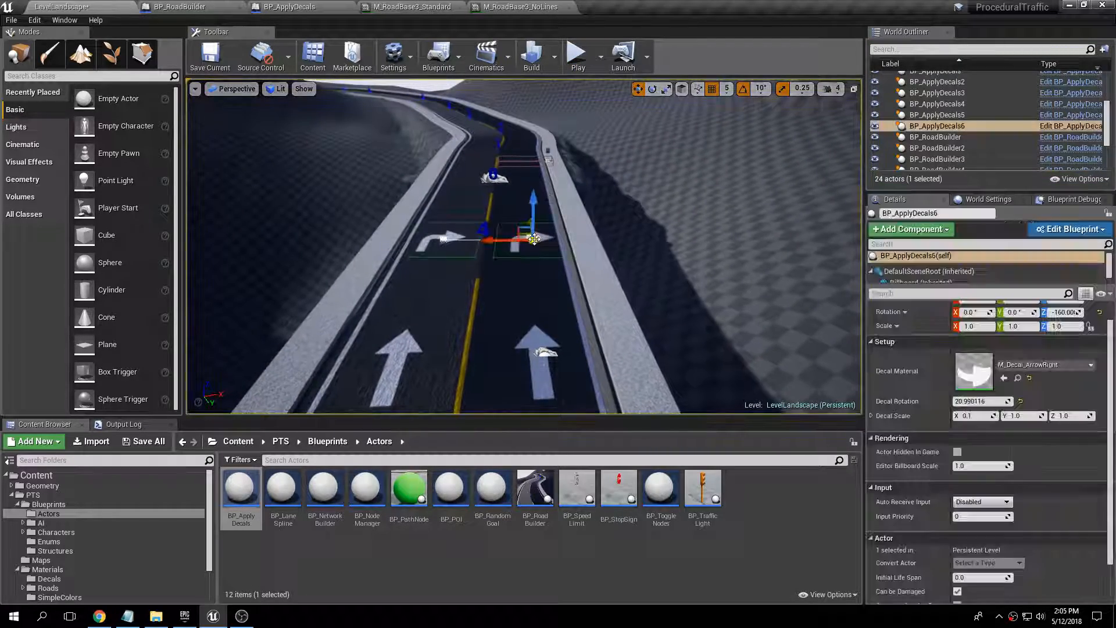
pyautogui.press('Delete')
pyautogui.press('w')
pyautogui.moveTo(538, 256)
pyautogui.mouseDown(button='right')
pyautogui.moveTo(262, 252)
pyautogui.moveTo(587, 279)
pyautogui.moveTo(552, 256)
pyautogui.mouseUp(button='right')
pyautogui.click(150, 443)
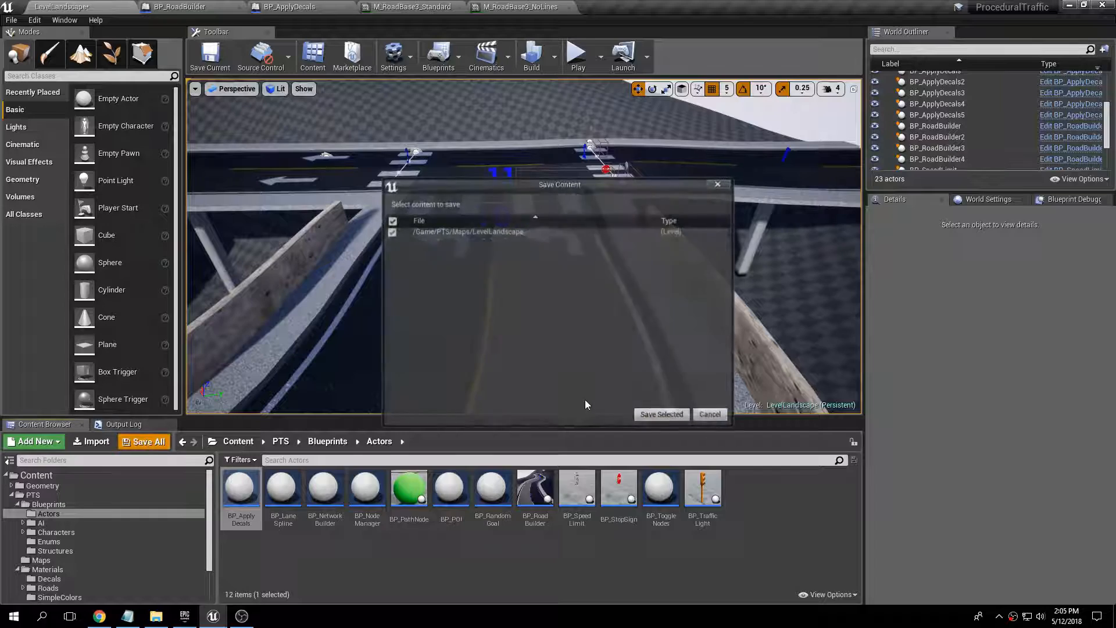
pyautogui.click(652, 415)
# Examine the stop sign corner, crosswalks and left-turn arrows at the junction in game view.
pyautogui.press('w')
pyautogui.moveTo(623, 291)
pyautogui.mouseDown(button='right')
pyautogui.moveTo(616, 270)
pyautogui.moveTo(628, 349)
pyautogui.moveTo(624, 256)
pyautogui.moveTo(620, 276)
pyautogui.moveTo(645, 276)
pyautogui.moveTo(623, 285)
pyautogui.mouseUp(button='right')
pyautogui.press('g')
pyautogui.press('s')
pyautogui.press('w')
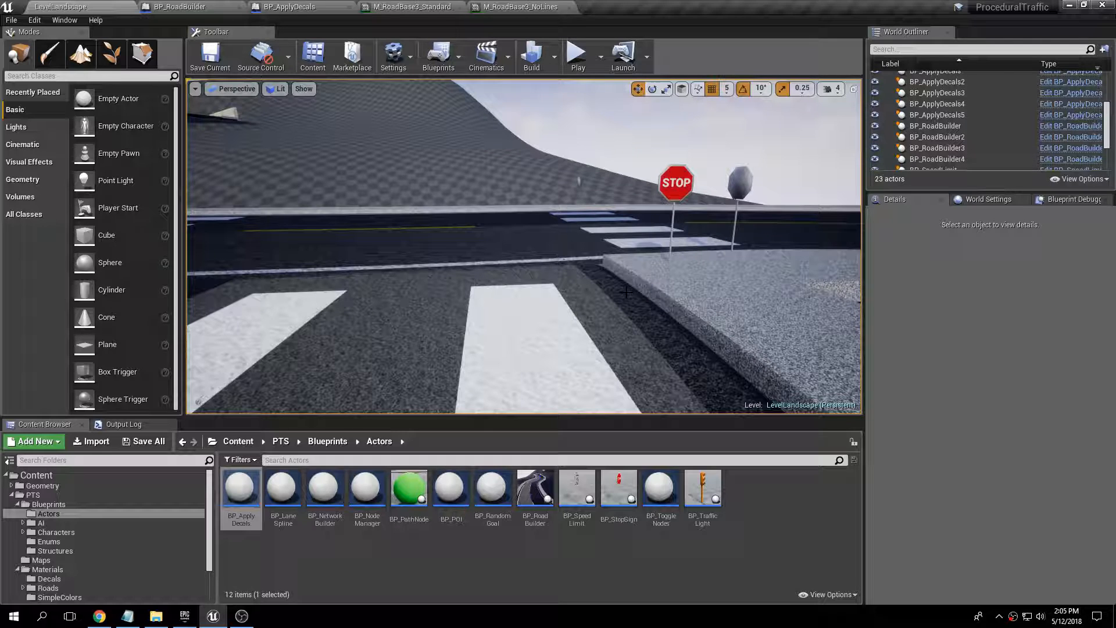
pyautogui.moveTo(627, 292)
pyautogui.mouseDown(button='right')
pyautogui.moveTo(608, 294)
pyautogui.moveTo(615, 300)
pyautogui.mouseUp(button='right')
pyautogui.press('d')
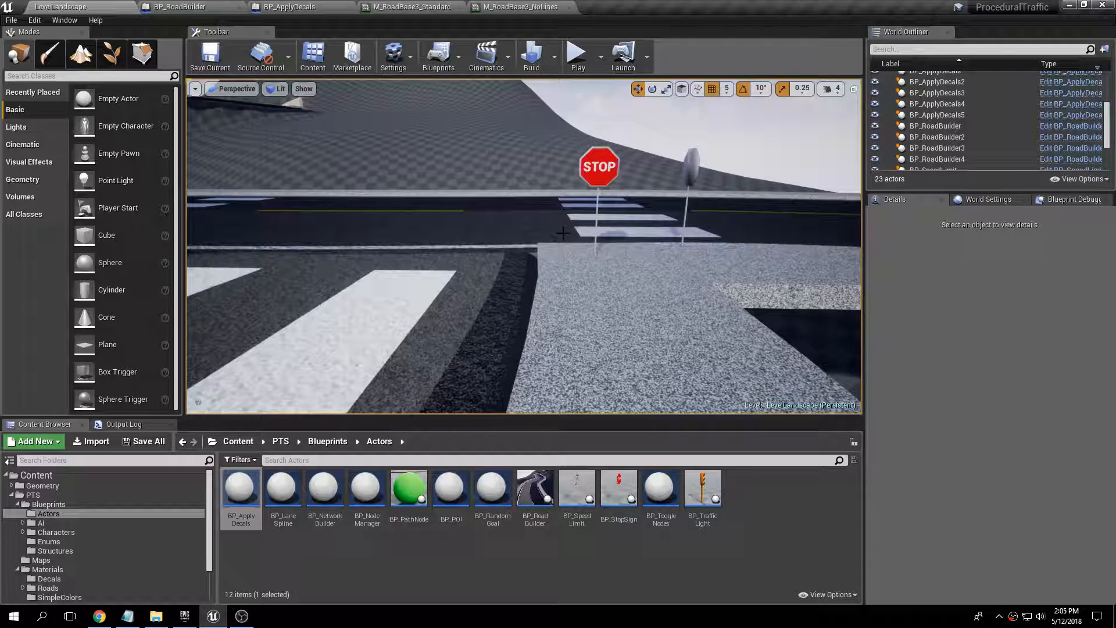
pyautogui.press('g')
pyautogui.press('s')
pyautogui.moveTo(620, 248)
pyautogui.mouseDown(button='right')
pyautogui.moveTo(611, 265)
pyautogui.moveTo(622, 233)
pyautogui.mouseUp(button='right')
pyautogui.press('g')
pyautogui.press('s')
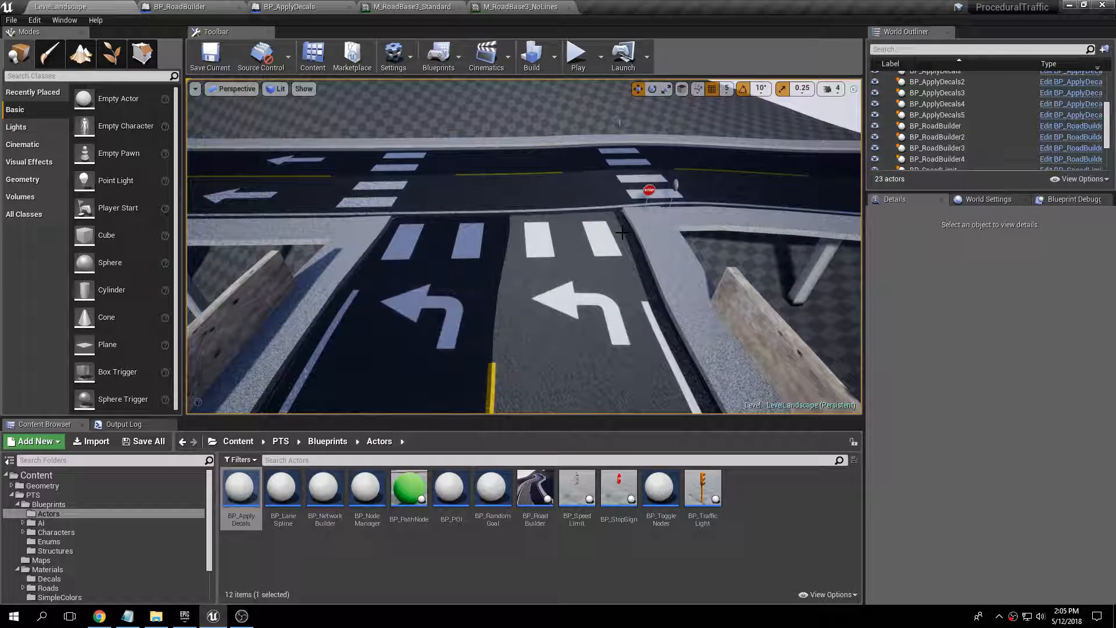
# Examine the whole junction from above, including the side road's approach and the main road's crosswalks and lane markings.
pyautogui.press('d')
pyautogui.moveTo(620, 123)
pyautogui.mouseDown(button='right')
pyautogui.moveTo(500, 117)
pyautogui.moveTo(617, 140)
pyautogui.moveTo(608, 128)
pyautogui.mouseUp(button='right')
pyautogui.press('s')
pyautogui.press('a')
pyautogui.press('w')
pyautogui.press('s')
pyautogui.press('w')
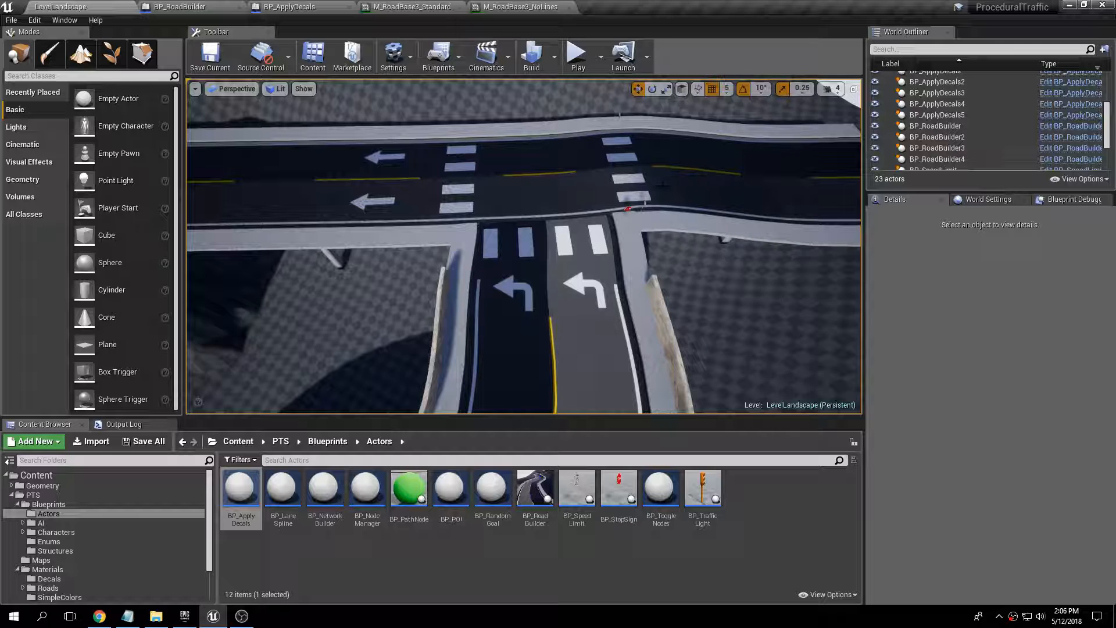
pyautogui.moveTo(640, 271)
pyautogui.mouseDown(button='right')
pyautogui.moveTo(640, 285)
pyautogui.moveTo(640, 271)
pyautogui.mouseUp(button='right')
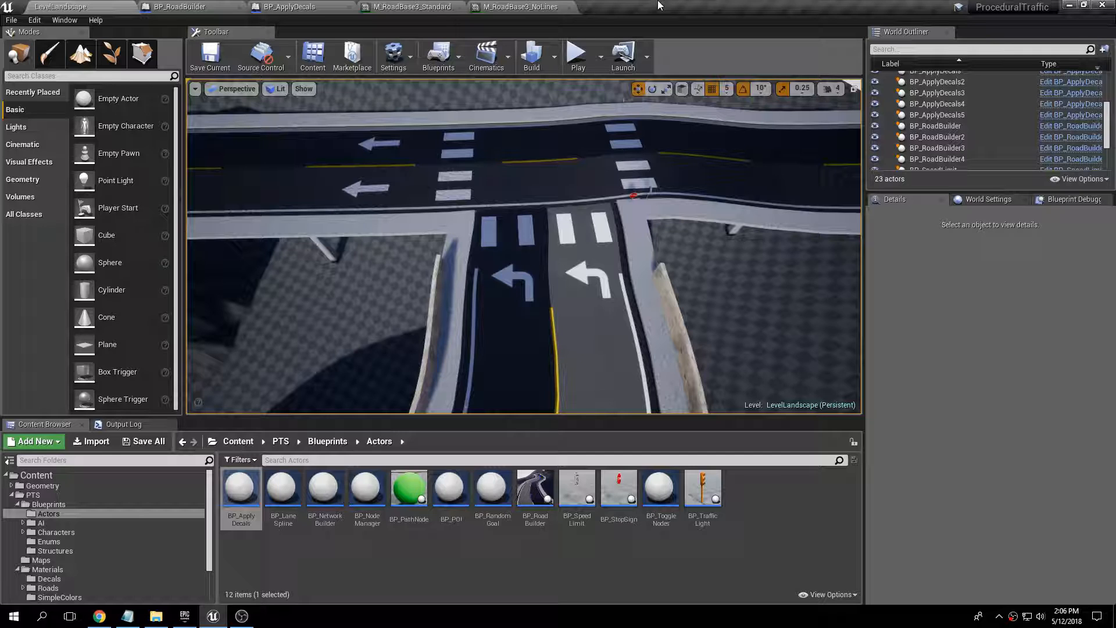
pyautogui.moveTo(600, 226); pyautogui.dragTo(616, 205, button='right')
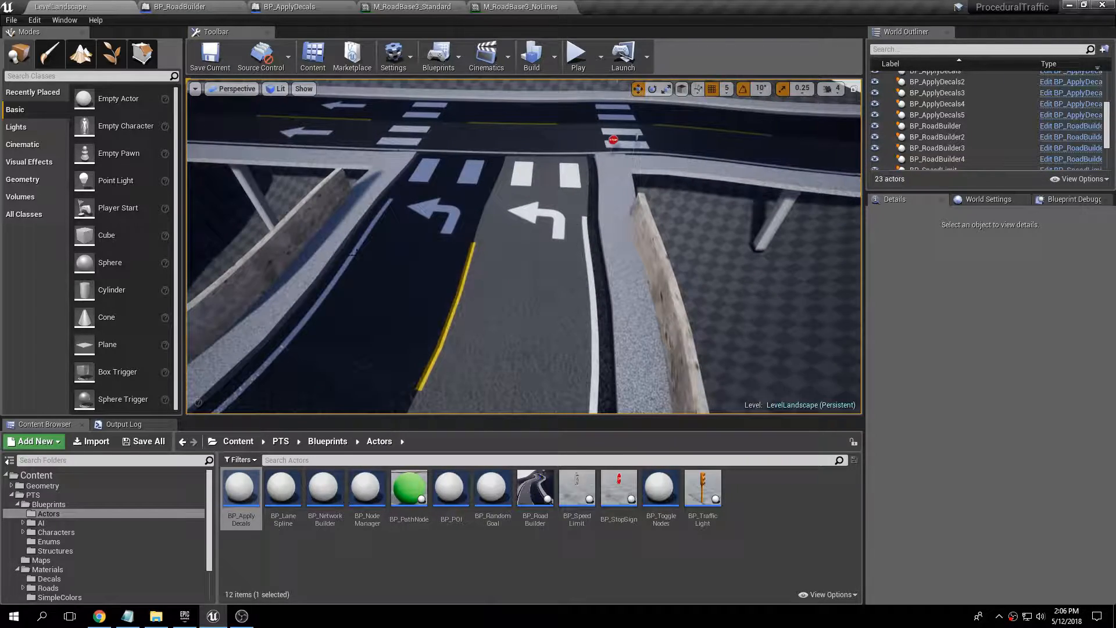
pyautogui.moveTo(527, 218); pyautogui.dragTo(527, 219, button='right')
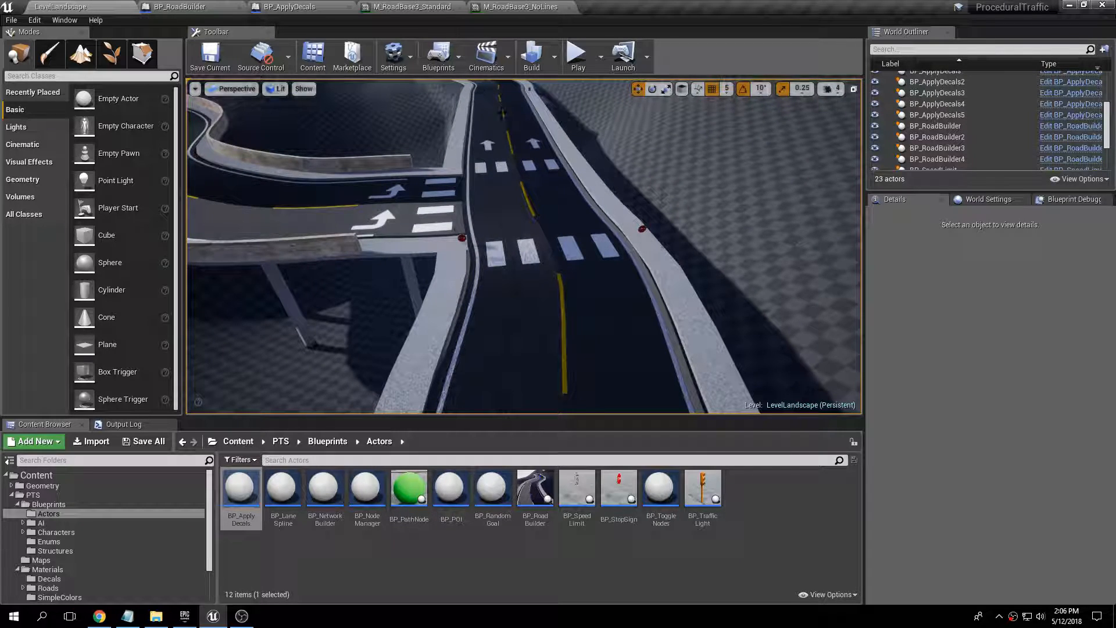
pyautogui.moveTo(527, 219); pyautogui.dragTo(527, 218, button='right')
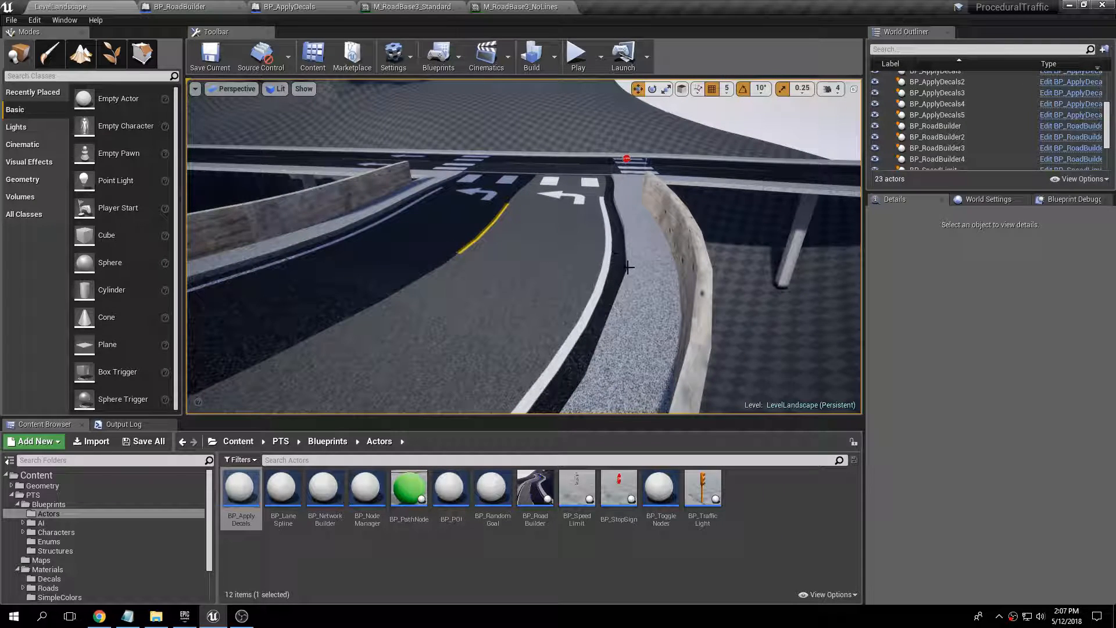
pyautogui.moveTo(527, 218); pyautogui.dragTo(578, 216, button='right')
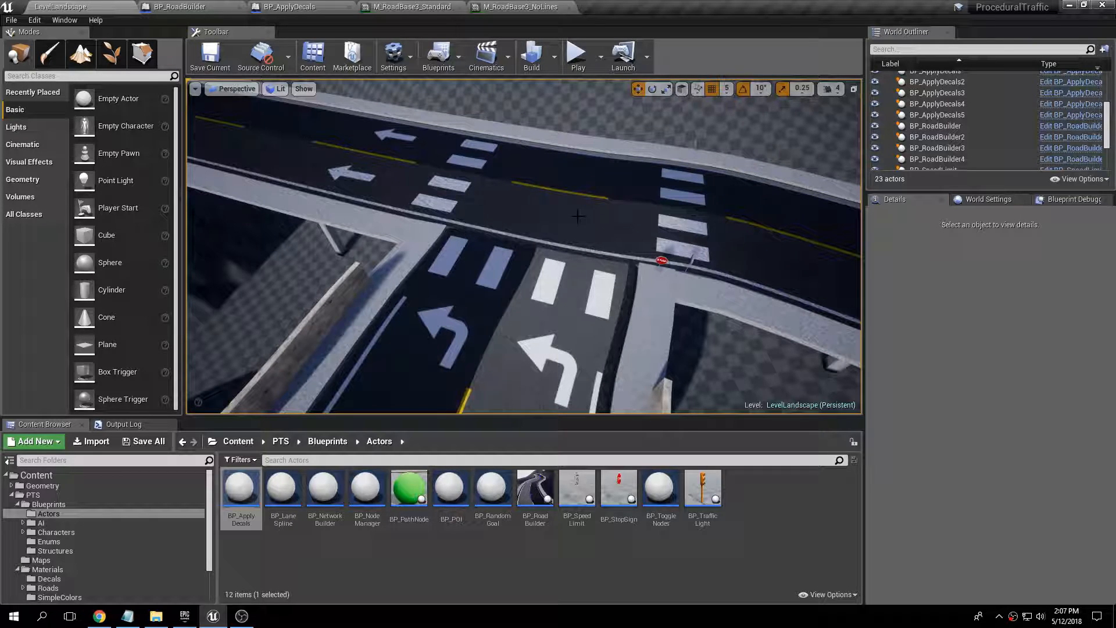